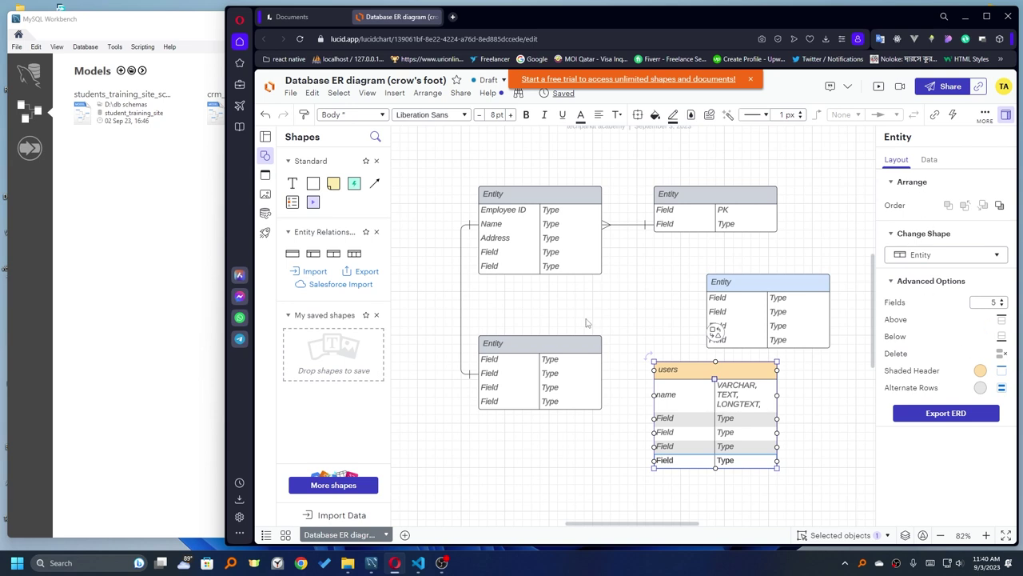
Step: Switch to MySQL Workbench and create a new data model among the existing models
click(793, 473)
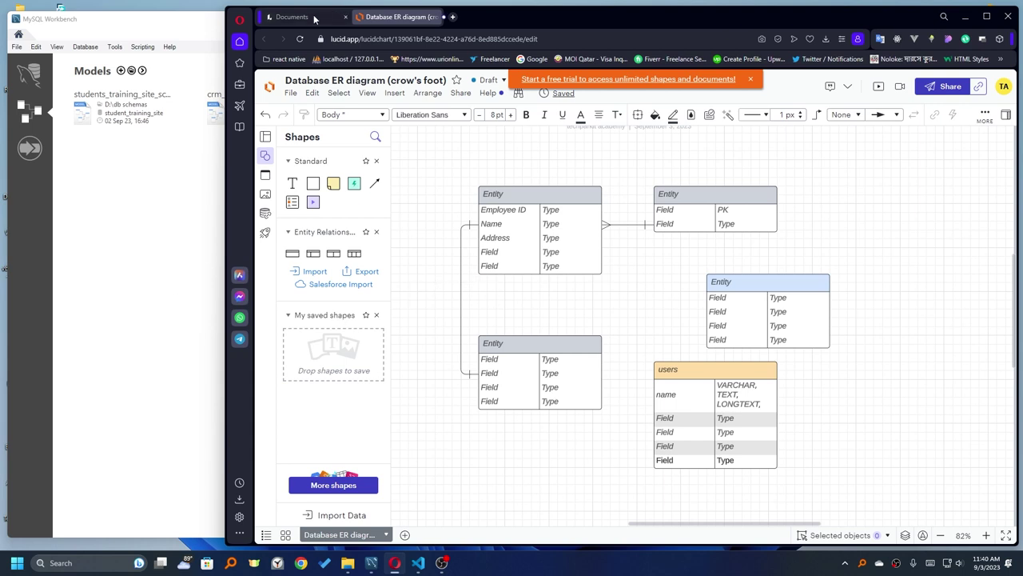
click(173, 239)
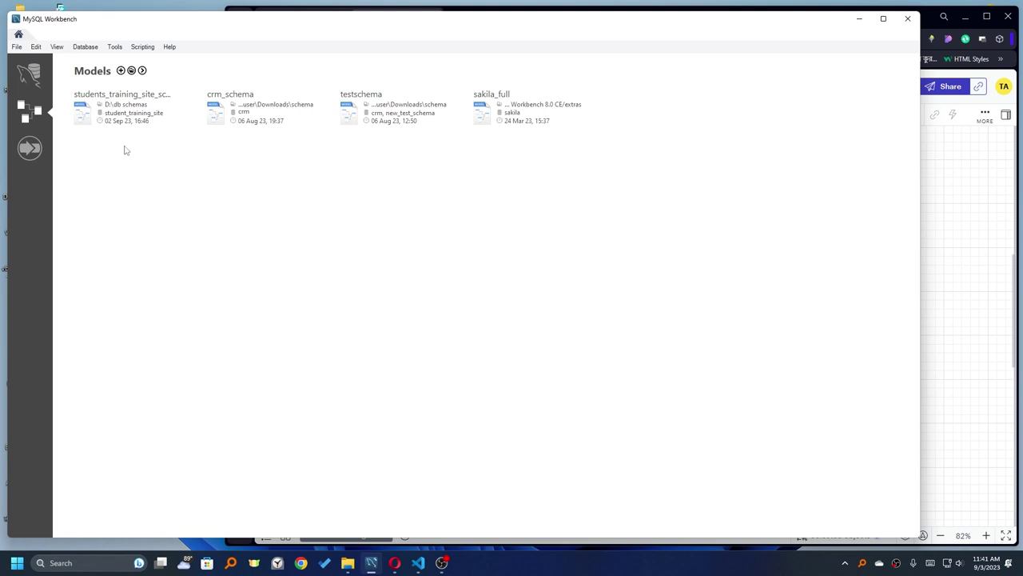
click(32, 76)
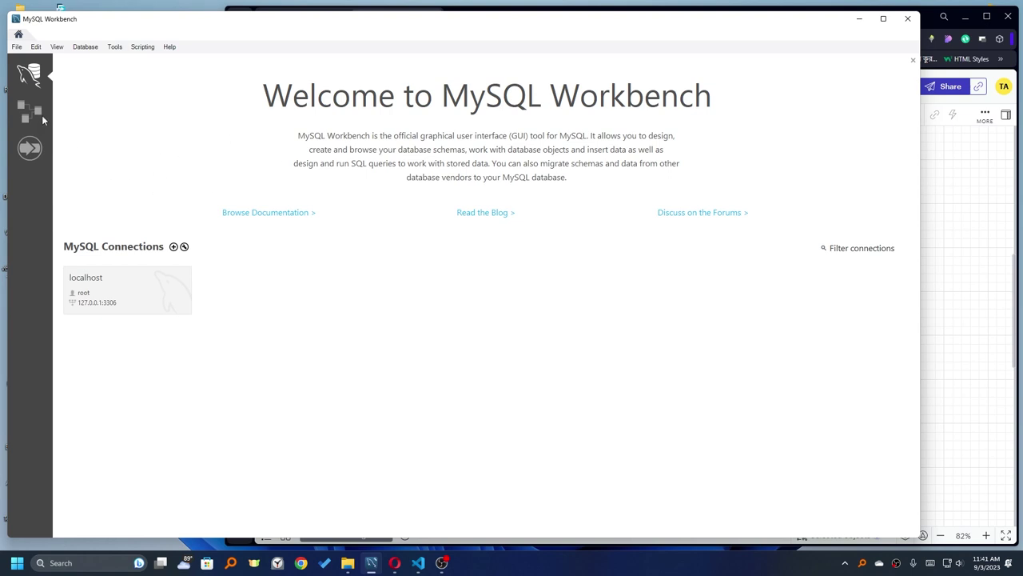
click(30, 117)
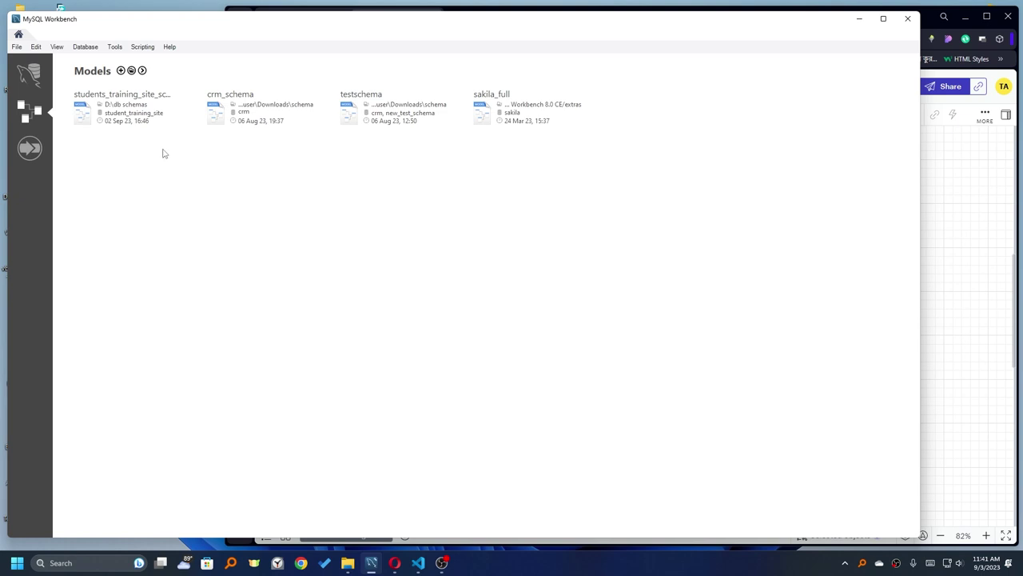
click(121, 70)
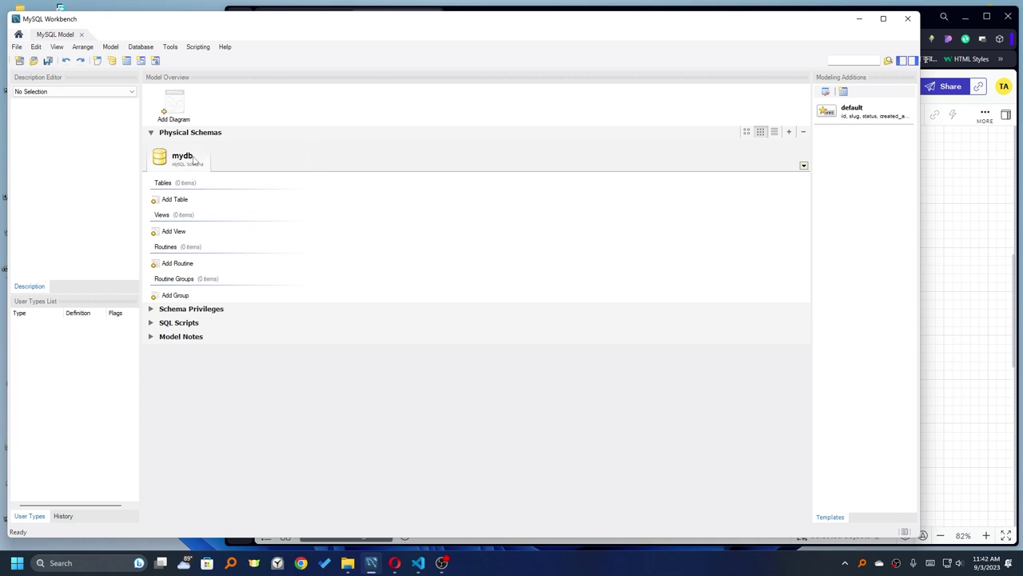
Step: Edit the mydb schema and rename it blog_management
right_click(187, 160)
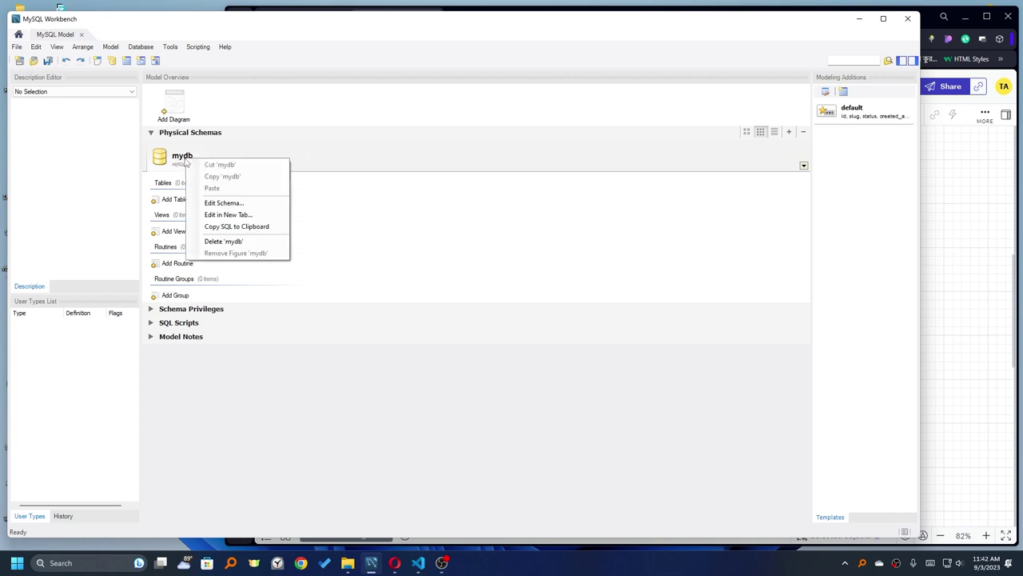
click(224, 203)
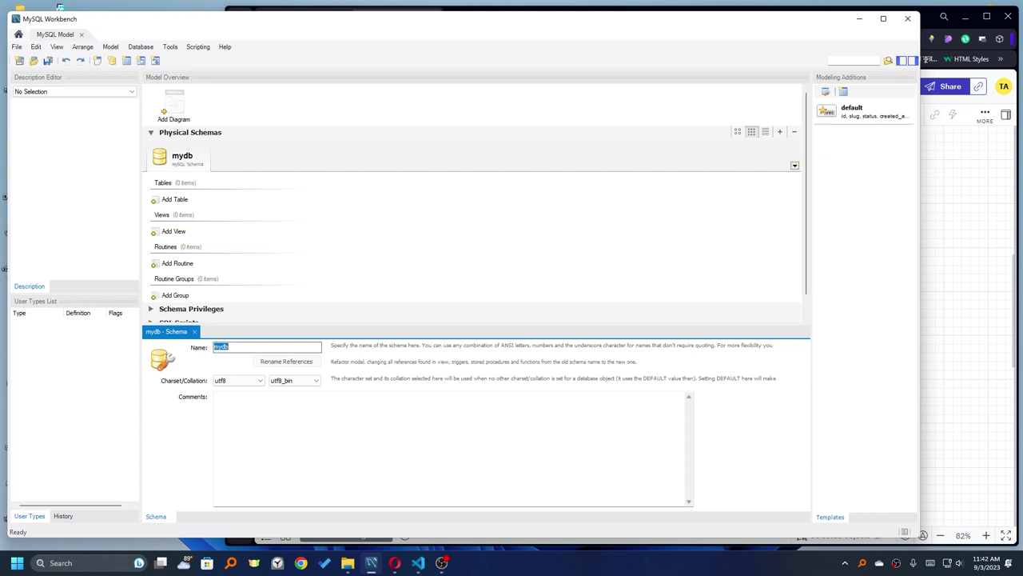
text(blg)
key(BackSpace)
text(og_ma)
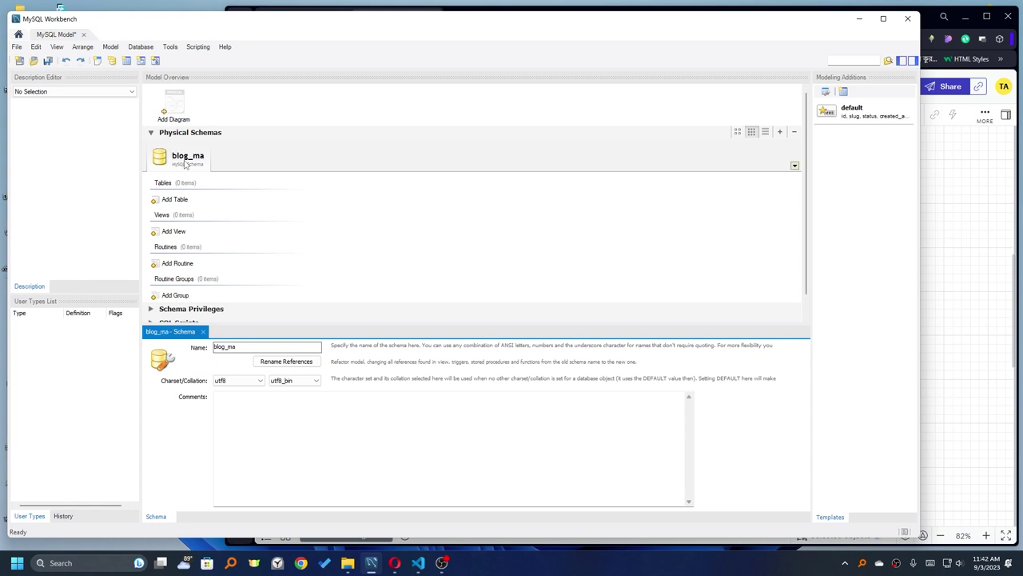
text(nagement)
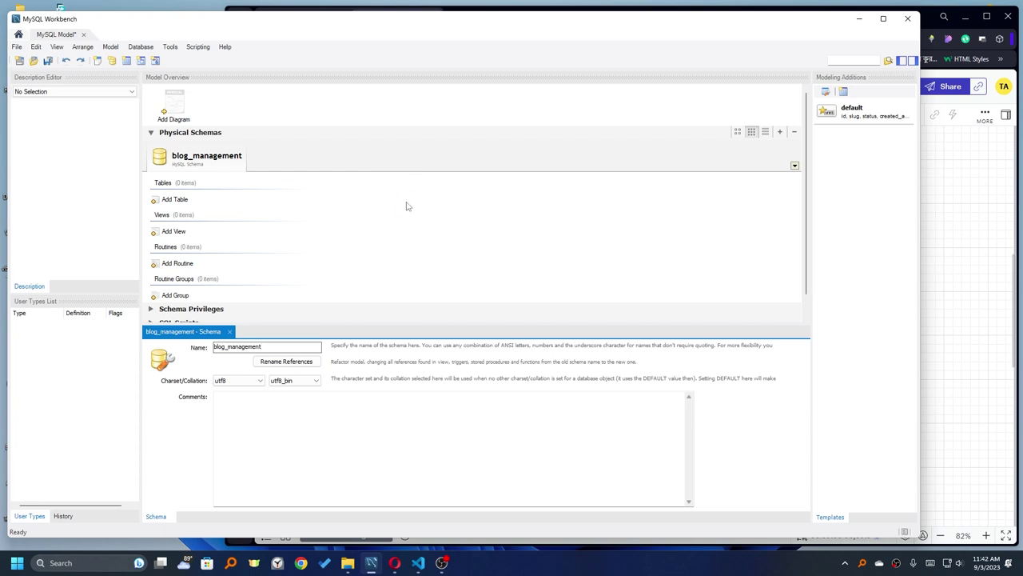
Step: Save the model as blog_mangement in the db schemas folder
key(ctrl+s)
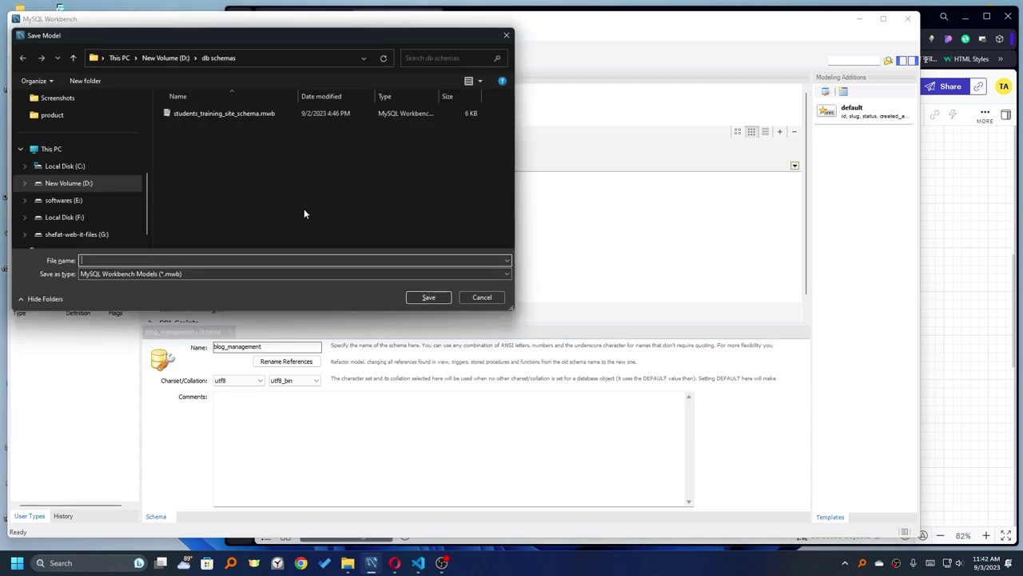
text(blog_mangement)
key(Return)
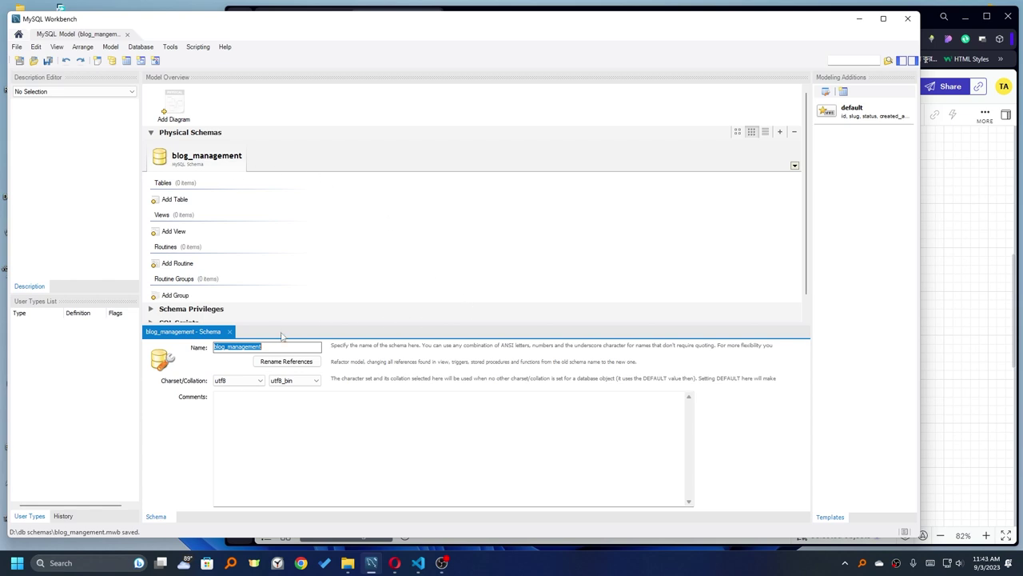
Step: Add a table to the blog_management schema and name it users
scroll(264, 236, down, 1)
scroll(264, 236, up, 1)
scroll(204, 273, down, 1)
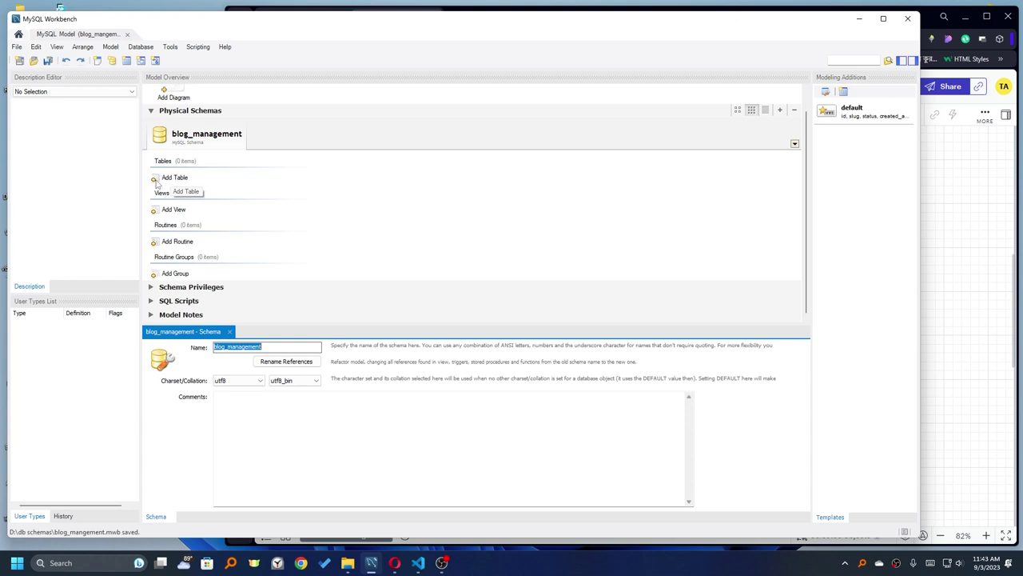
click(156, 181)
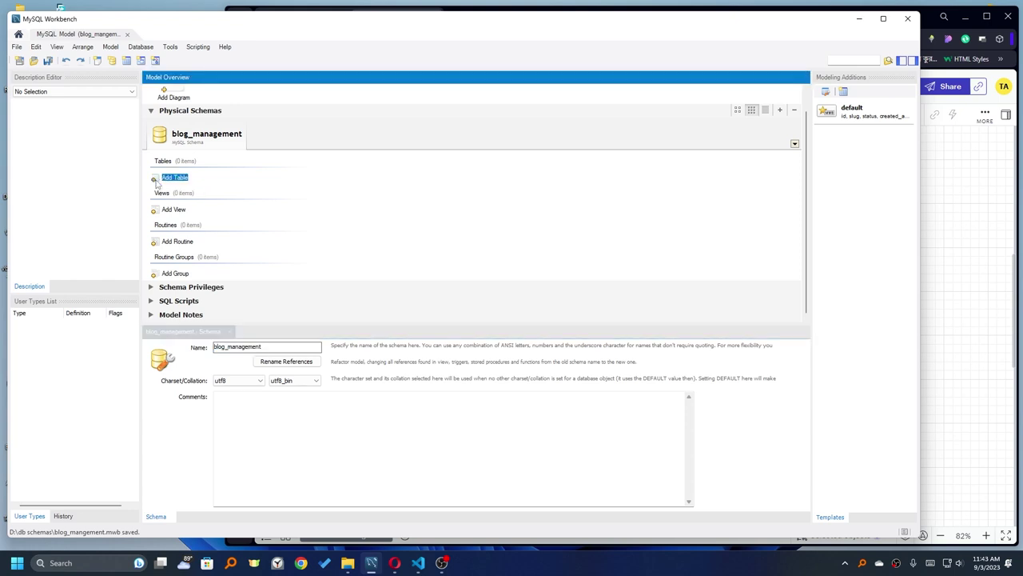
double_click(156, 180)
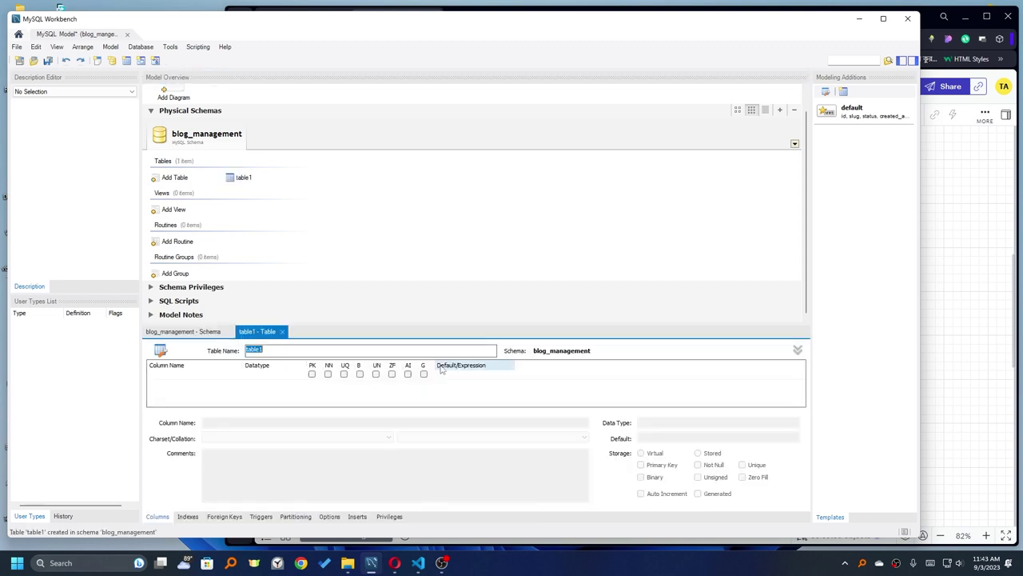
click(279, 351)
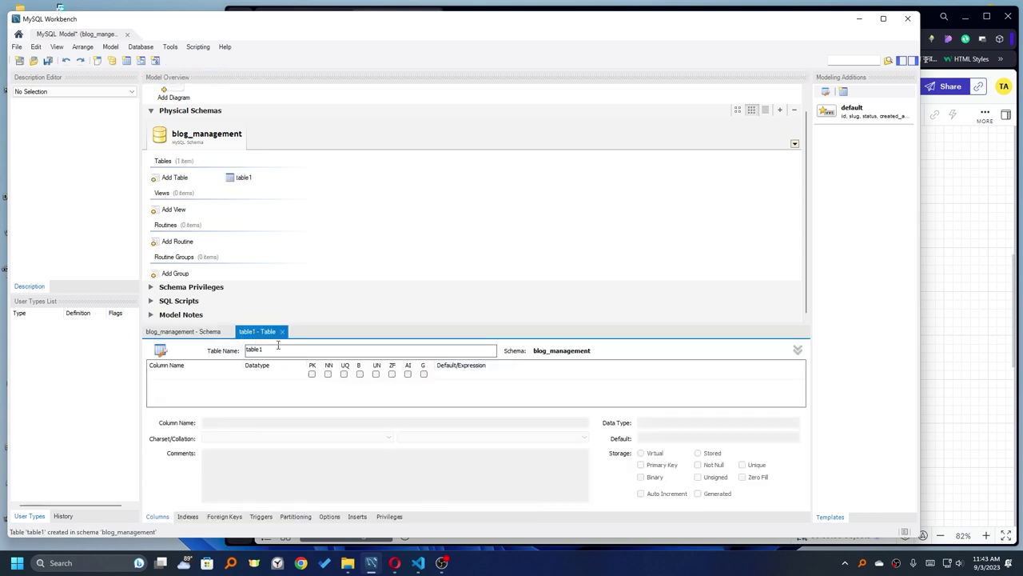
double_click(277, 346)
text(users)
click(274, 390)
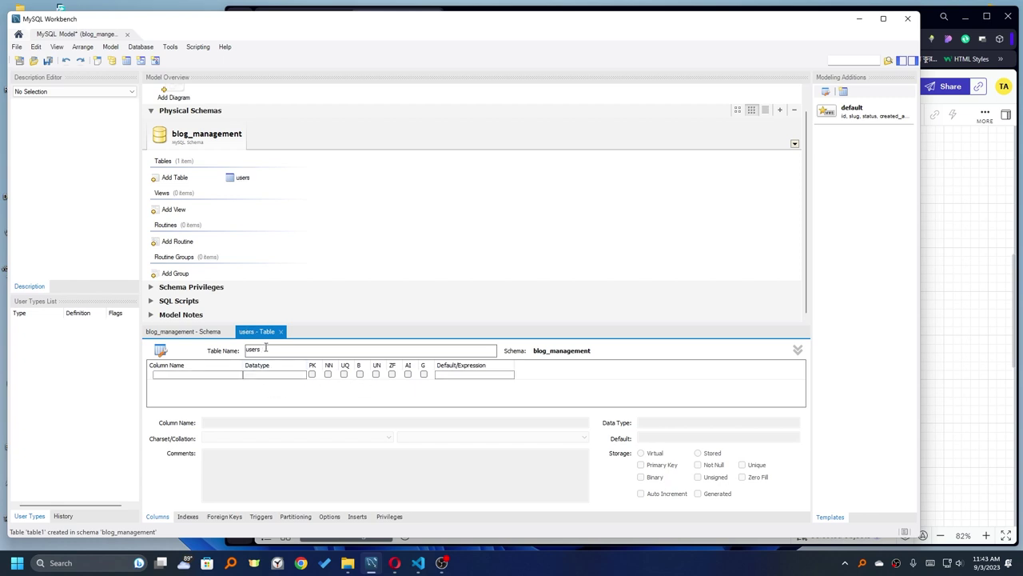
click(265, 349)
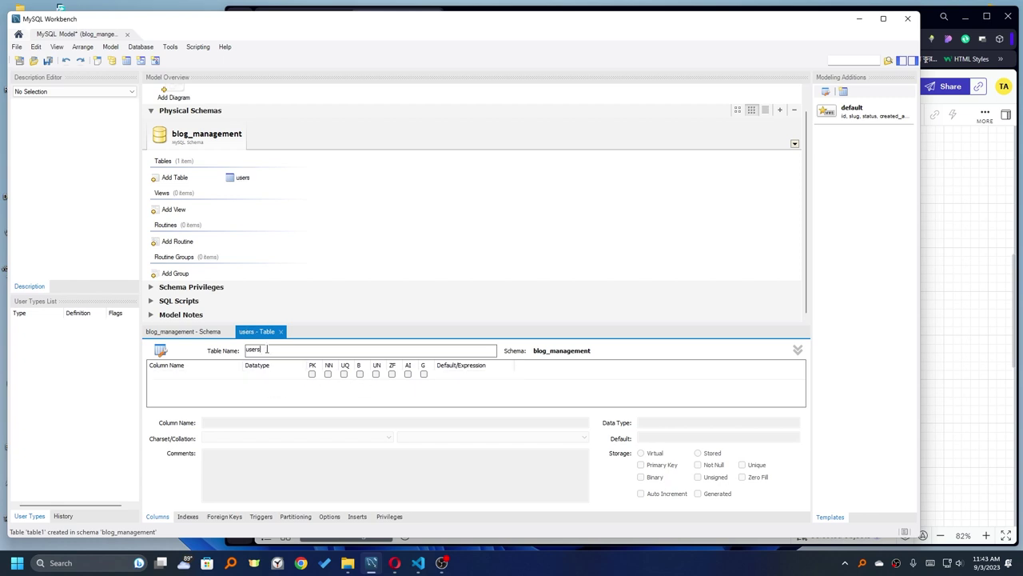
Step: Add an id column to the users table with the BIGINT datatype
click(205, 375)
click(207, 376)
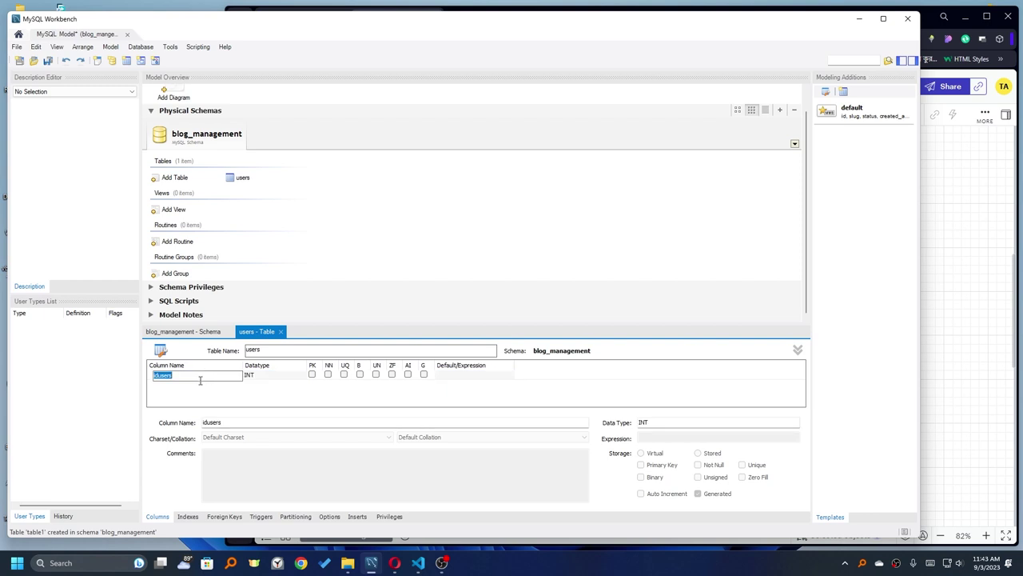
text(id)
key(Tab)
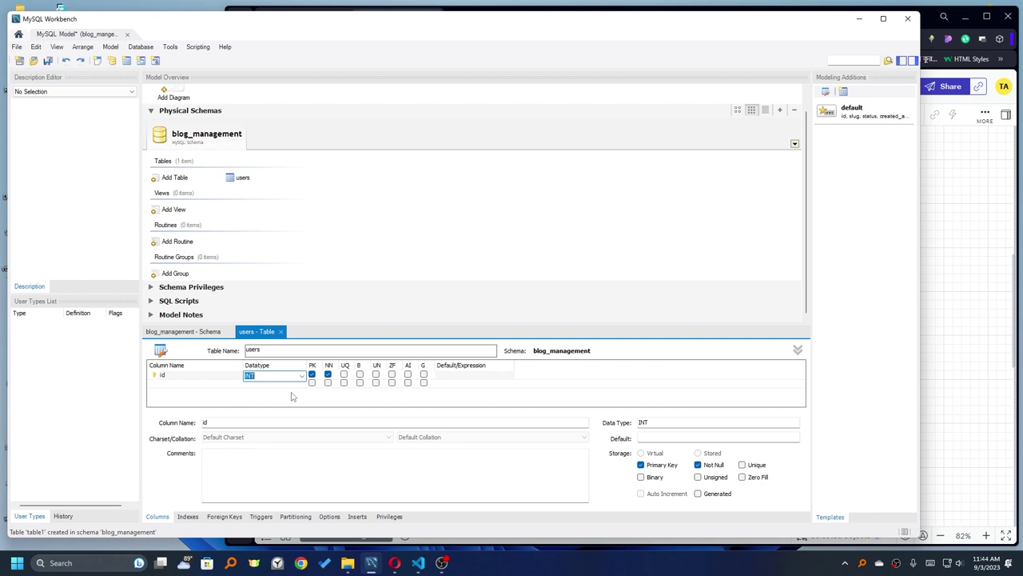
text(BIG)
text(INT)
click(341, 400)
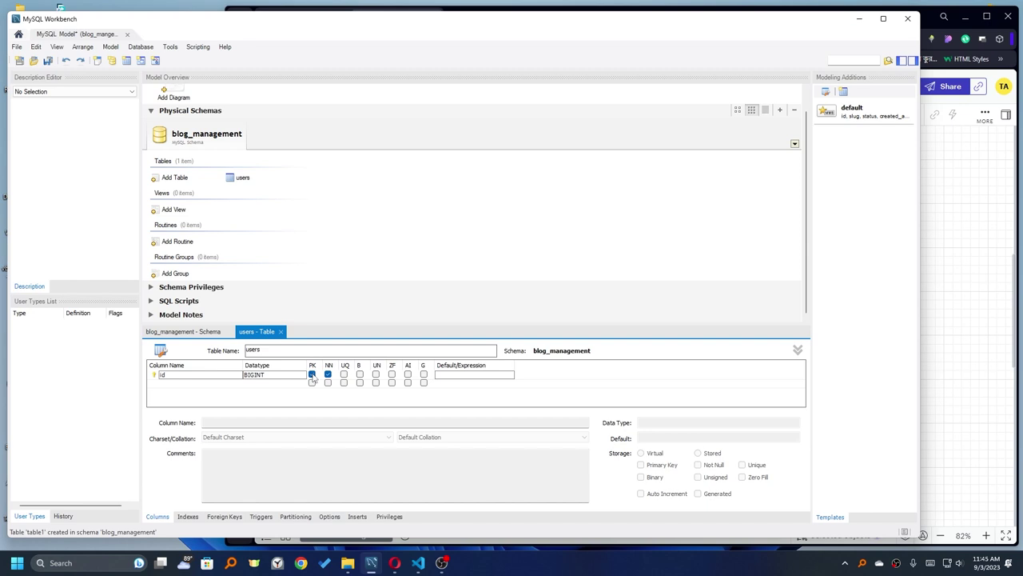
Step: Mark the id column as unique, unsigned and auto-increment
click(312, 377)
click(344, 374)
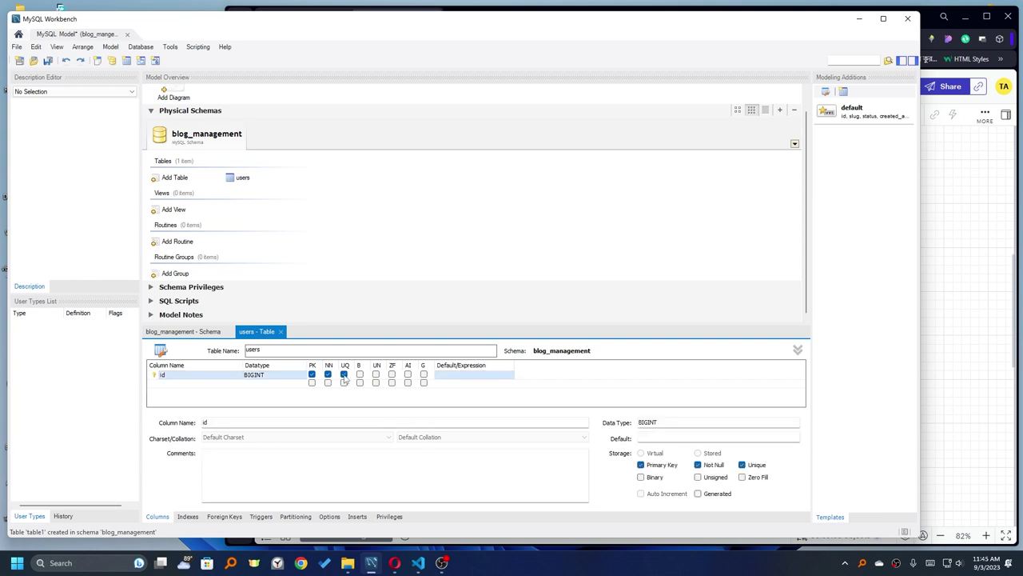
click(376, 374)
click(408, 374)
click(496, 398)
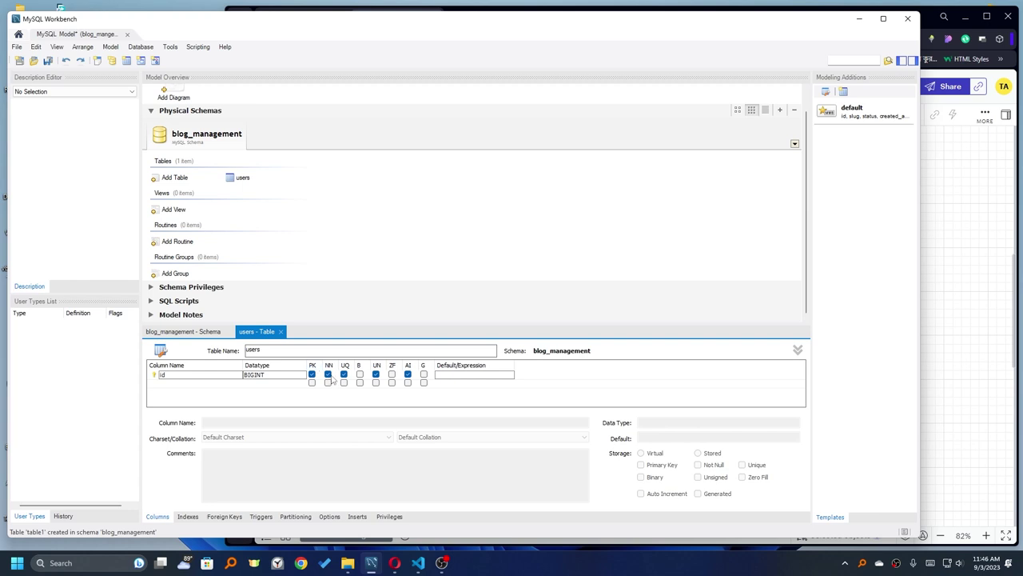
Step: Add a second column named first_name to the users table
click(186, 387)
click(187, 385)
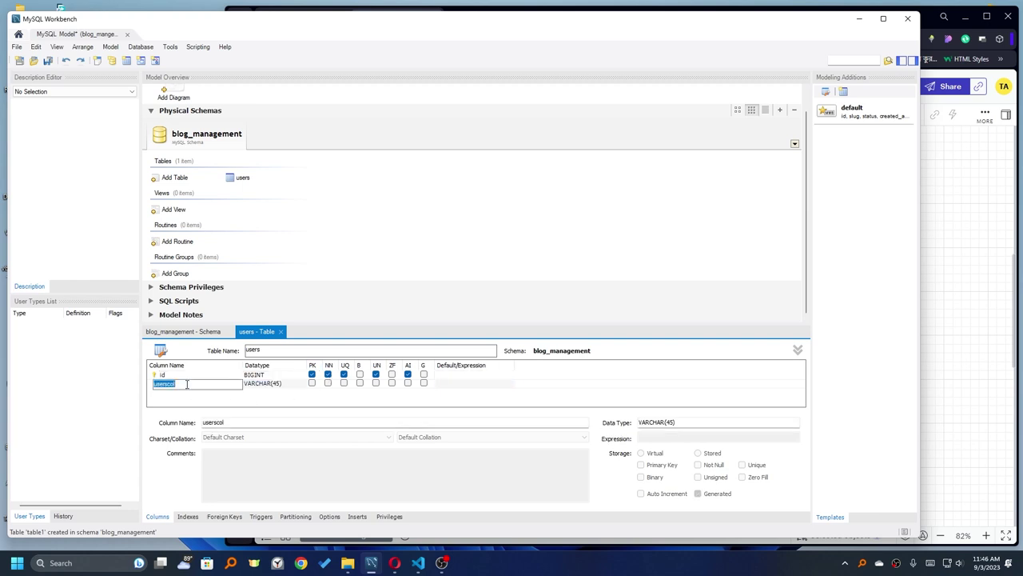
text(first_name)
click(274, 392)
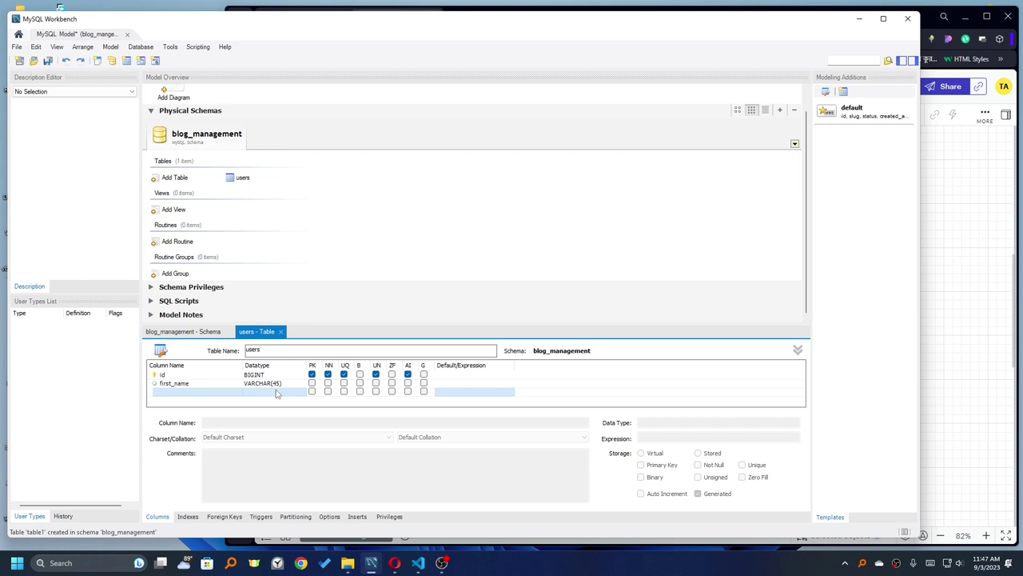
Step: Rename the first_name column to user_name
double_click(202, 385)
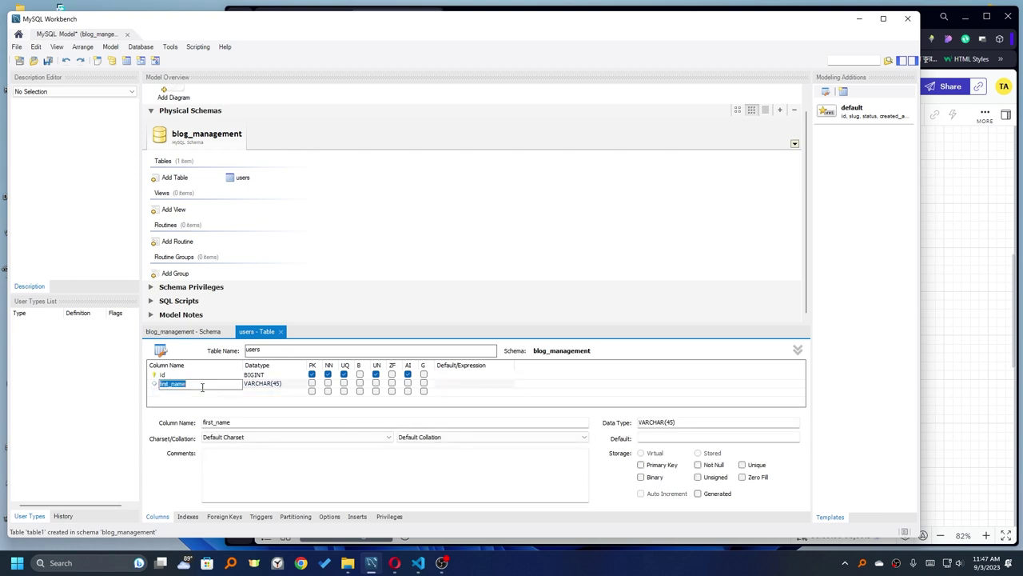
text(username)
key(BackSpace)
key(BackSpace)
key(BackSpace)
key(BackSpace)
text(_name)
Step: Set the user_name column's datatype to VARCHAR(100) and its Not Null flag, saving the model after the datatype change
click(267, 385)
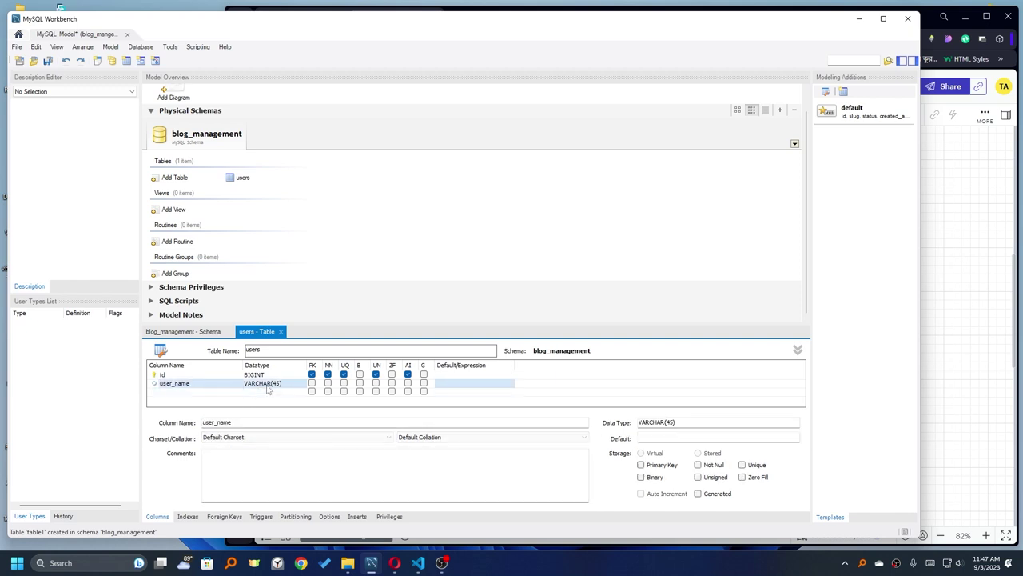
click(269, 387)
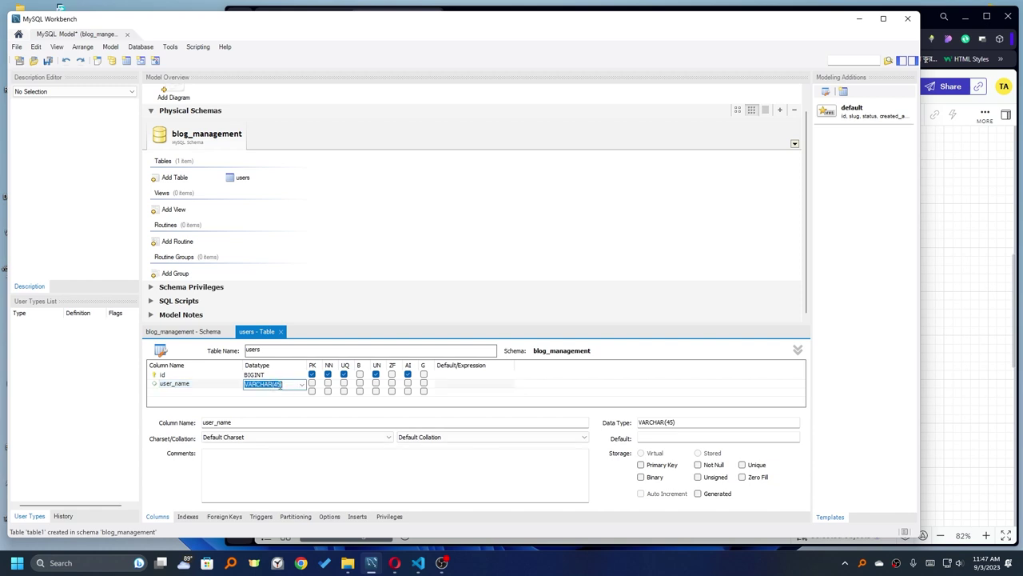
click(283, 385)
key(BackSpace)
key(BackSpace)
key(BackSpace)
text(100)
key(ctrl+s)
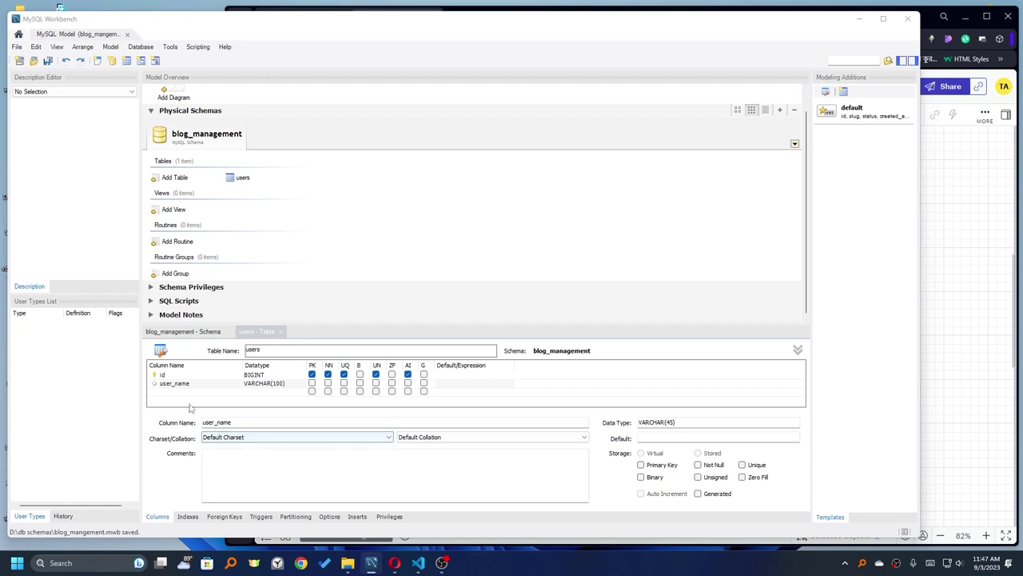
click(328, 383)
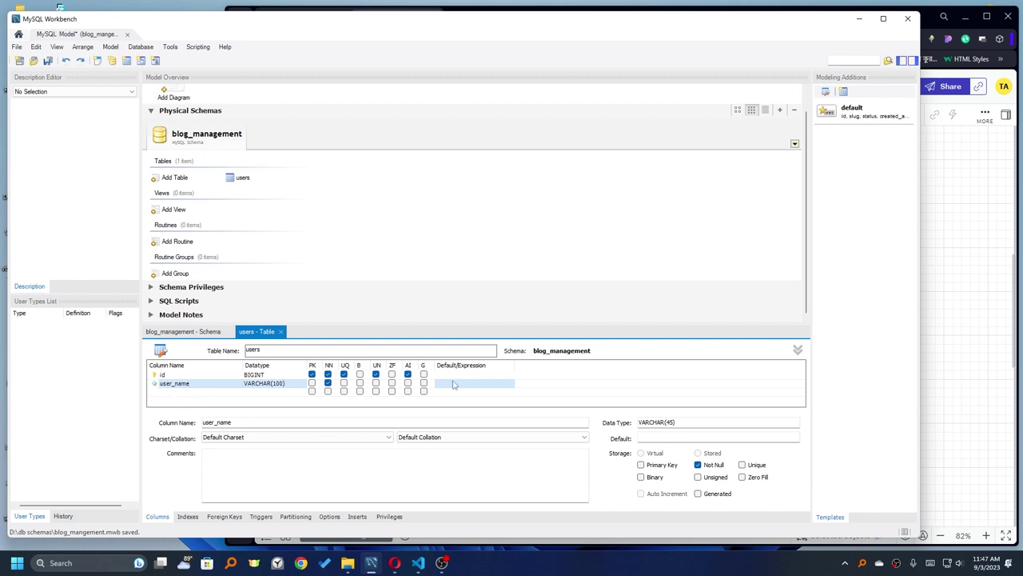
click(344, 374)
Step: Add an email column to the users table and mark it as a primary key
double_click(176, 392)
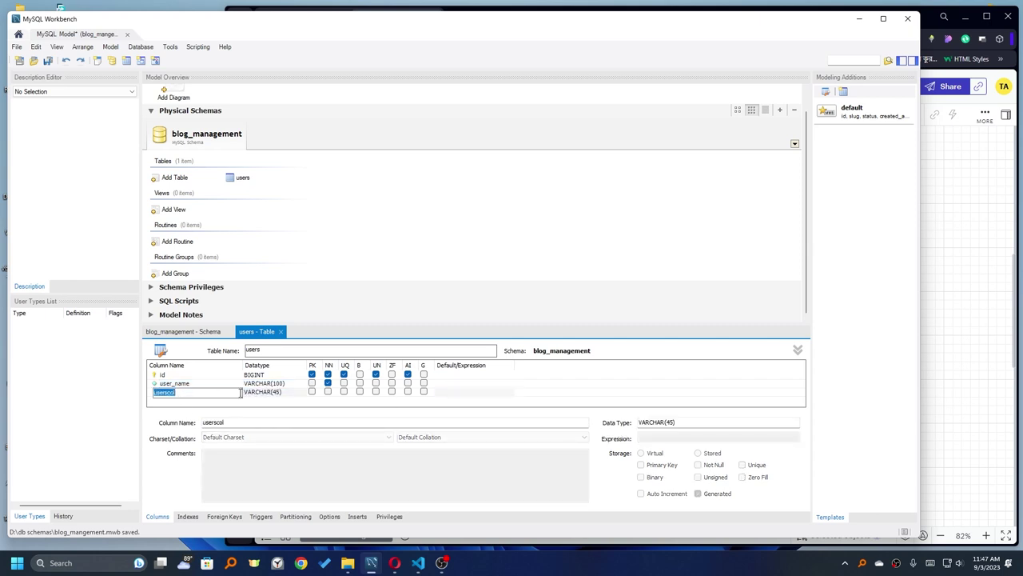
text(email)
key(Tab)
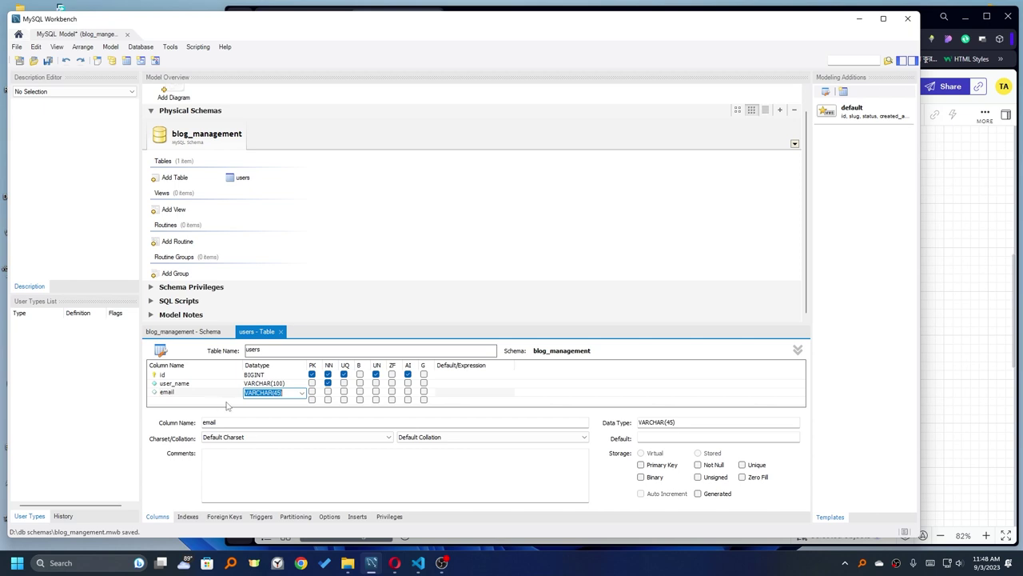
click(287, 394)
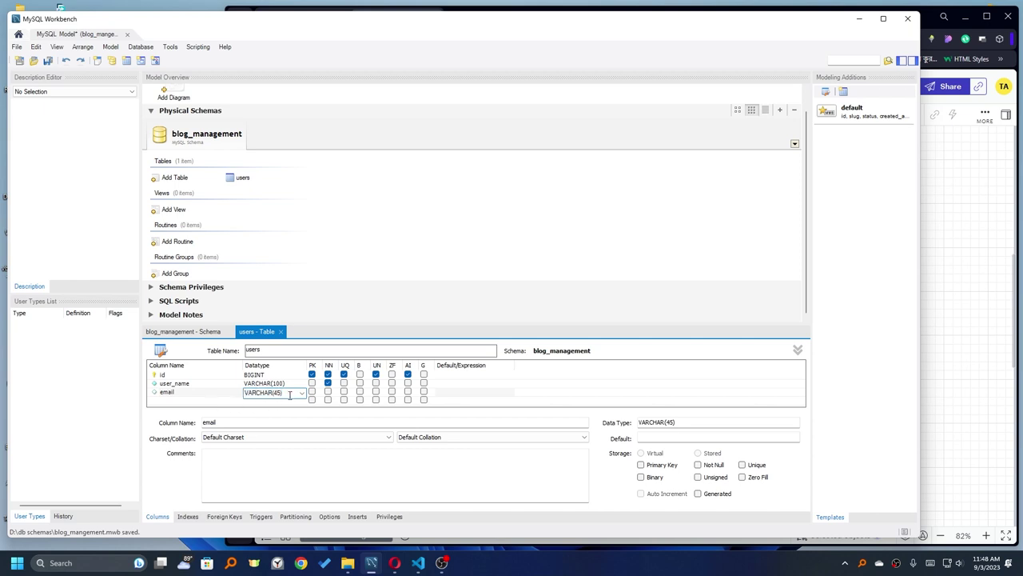
click(493, 407)
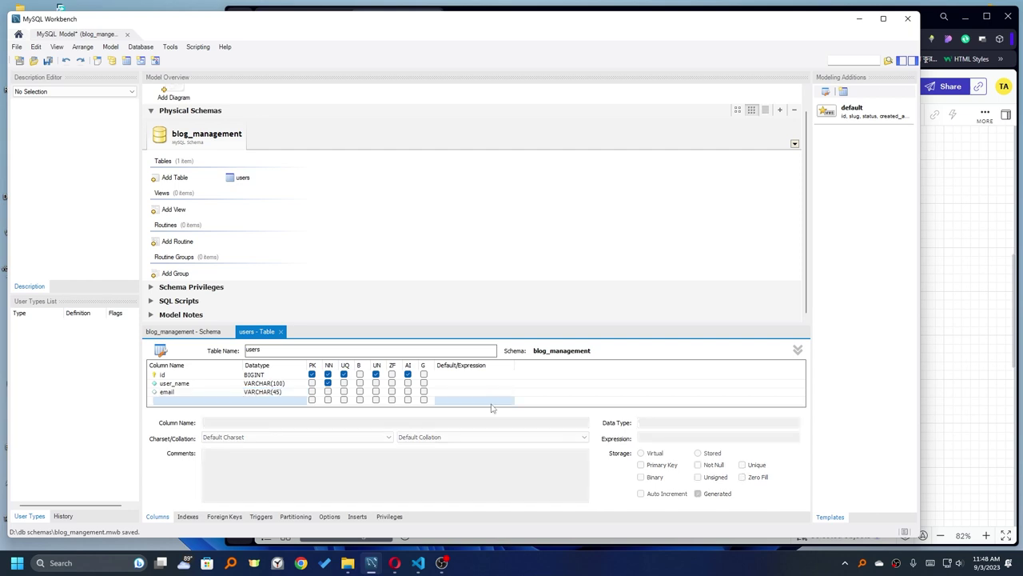
click(312, 391)
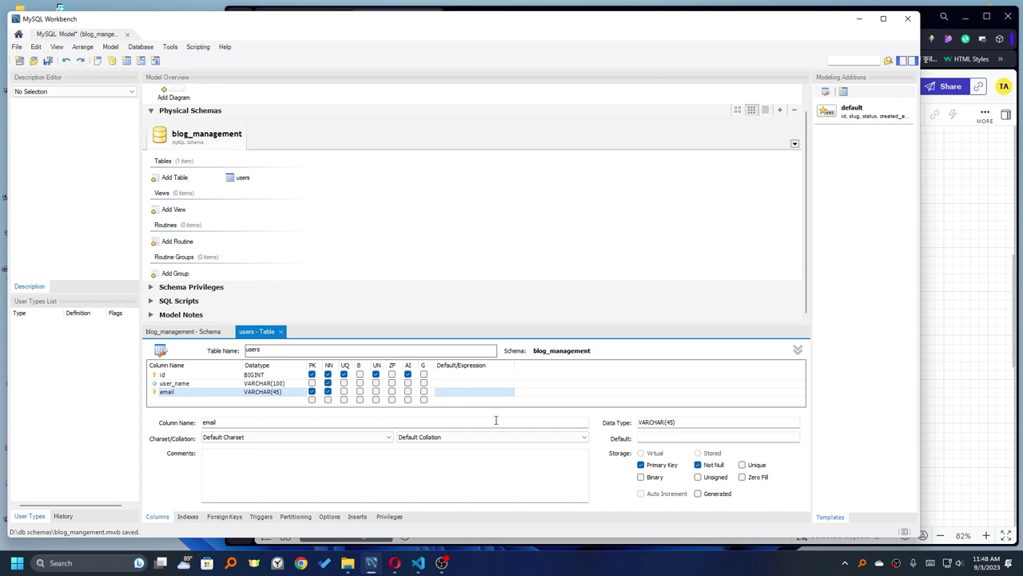
Step: Add a password column to the users table, save the model, and flag the email column as unique
click(177, 400)
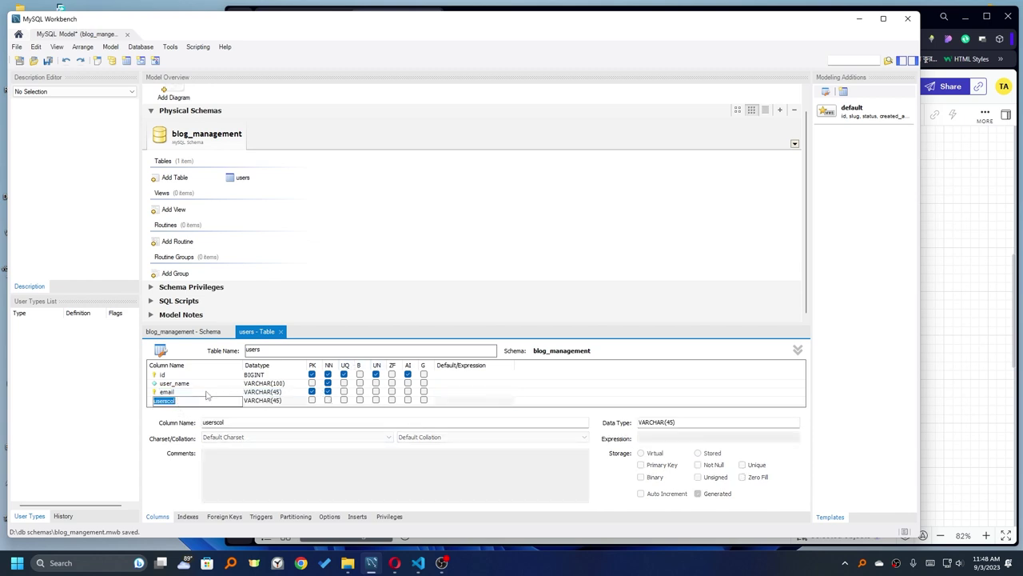
text(password)
key(Return)
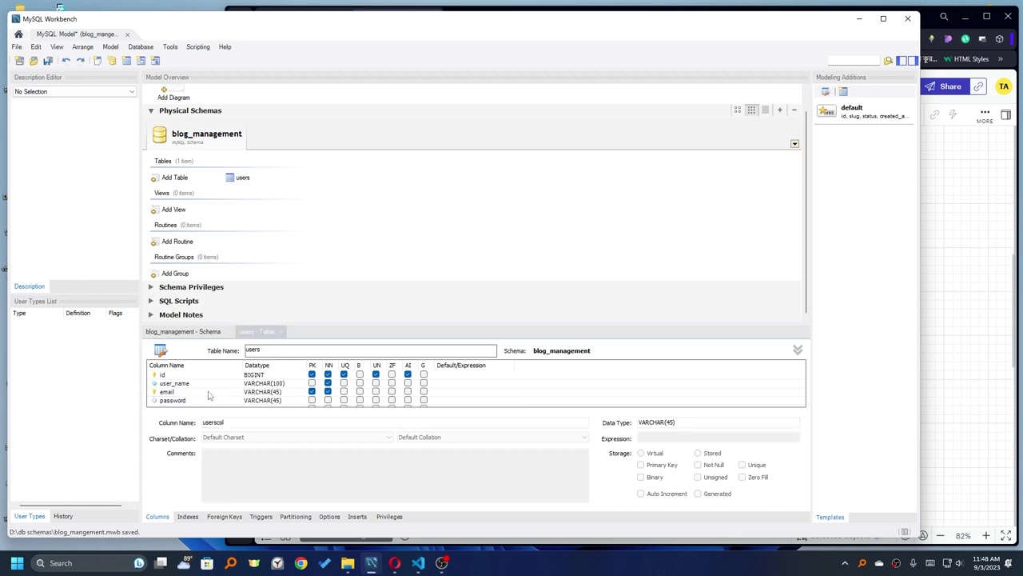
click(274, 409)
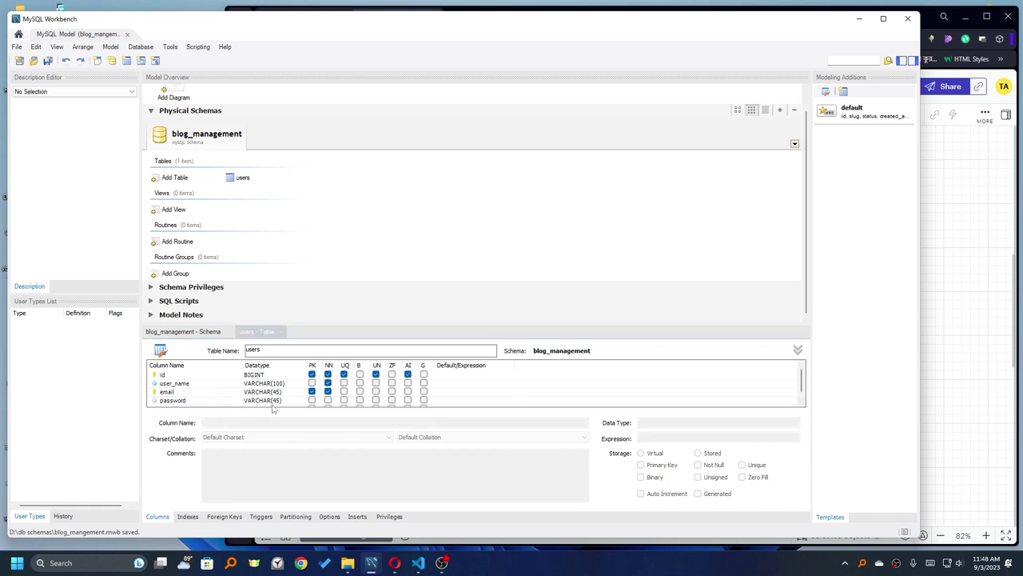
click(343, 391)
Step: Set the password column's datatype to VARCHAR(70)
scroll(320, 392, down, 1)
double_click(263, 392)
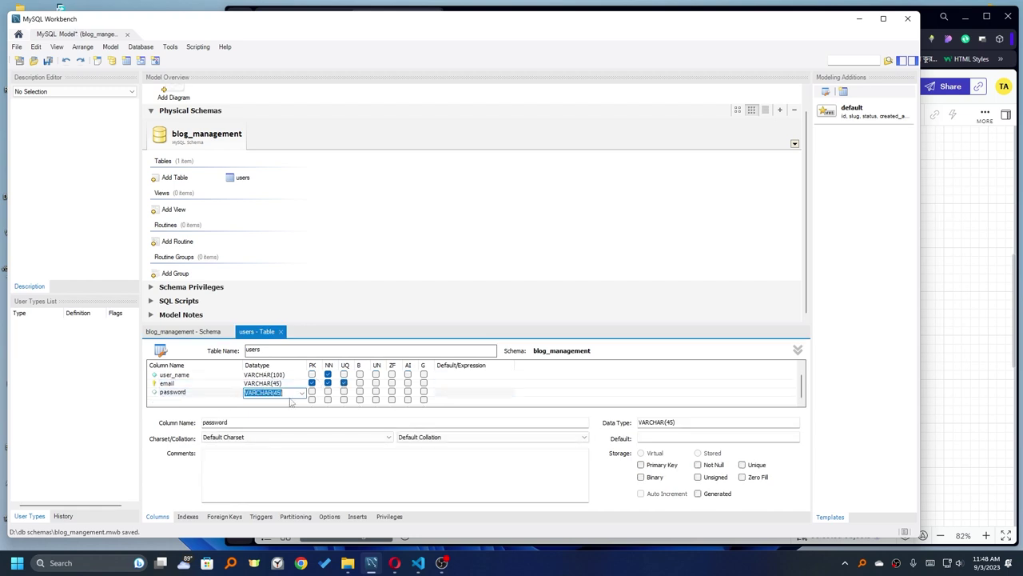
key(End)
key(BackSpace)
key(BackSpace)
text(70)
click(451, 393)
click(450, 394)
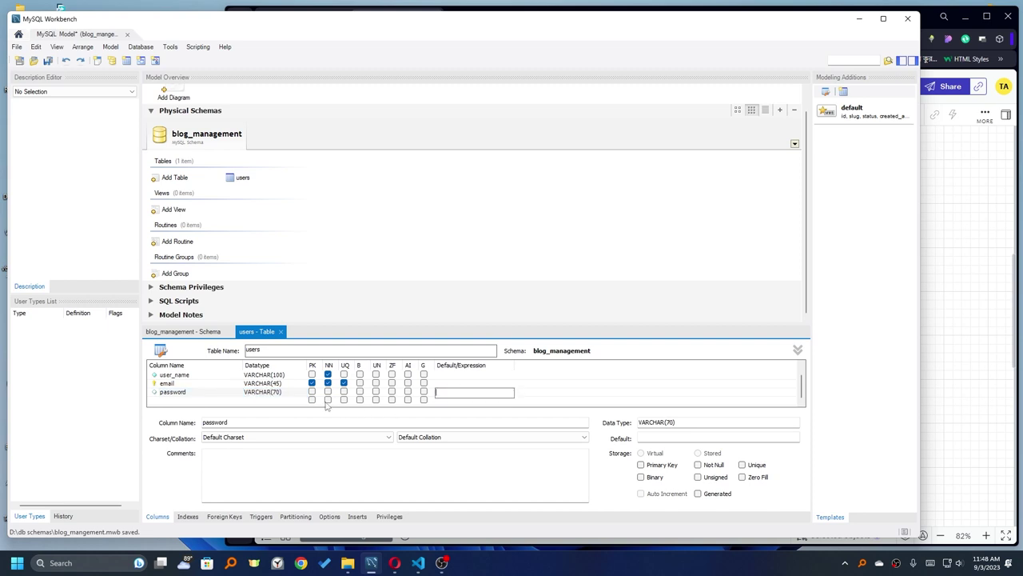
Step: Set the password column's datatype to VARCHAR(100) and mark the column as Not Null
click(276, 394)
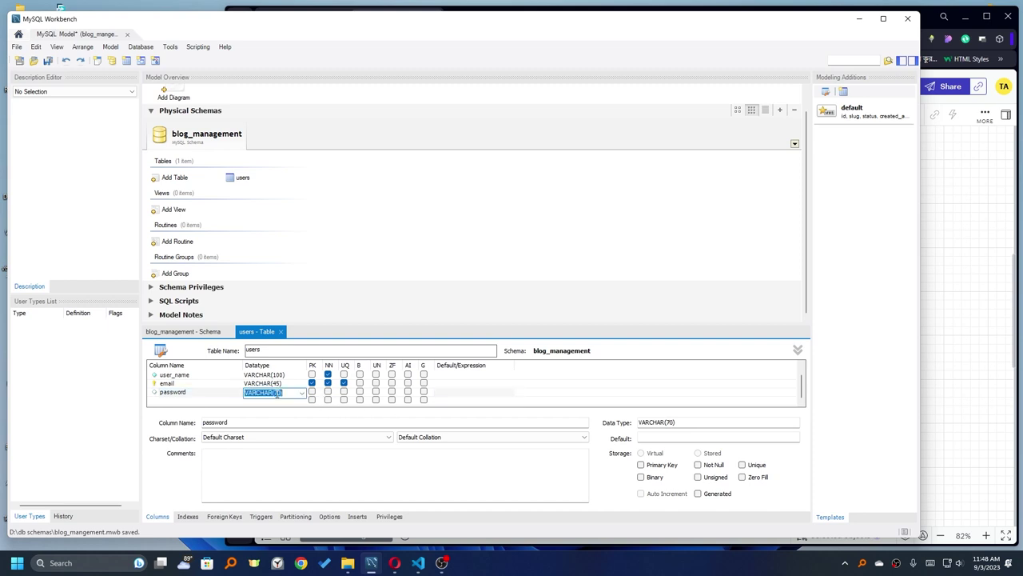
click(276, 394)
key(BackSpace)
text(10)
click(458, 393)
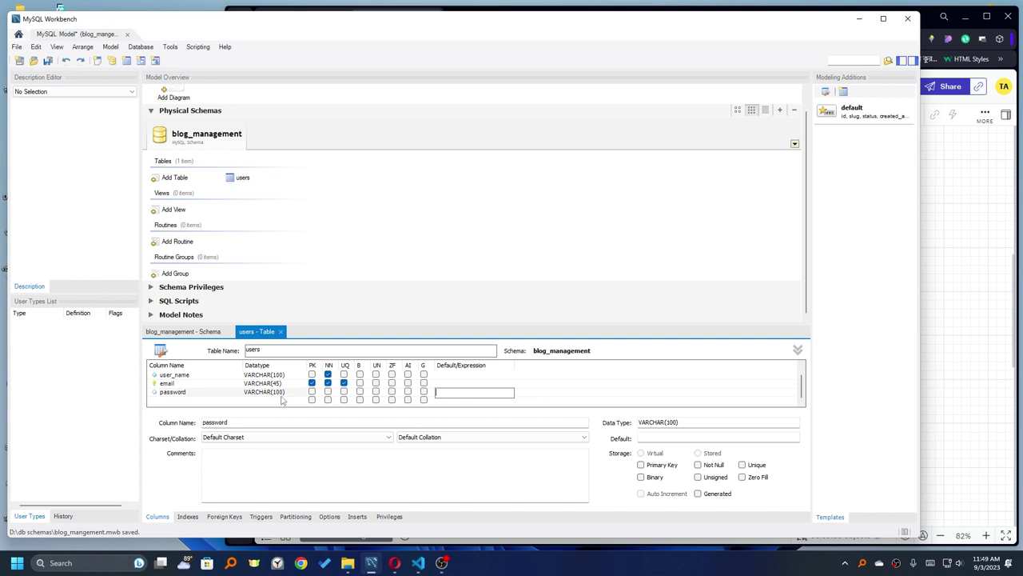
mouse_move(444, 565)
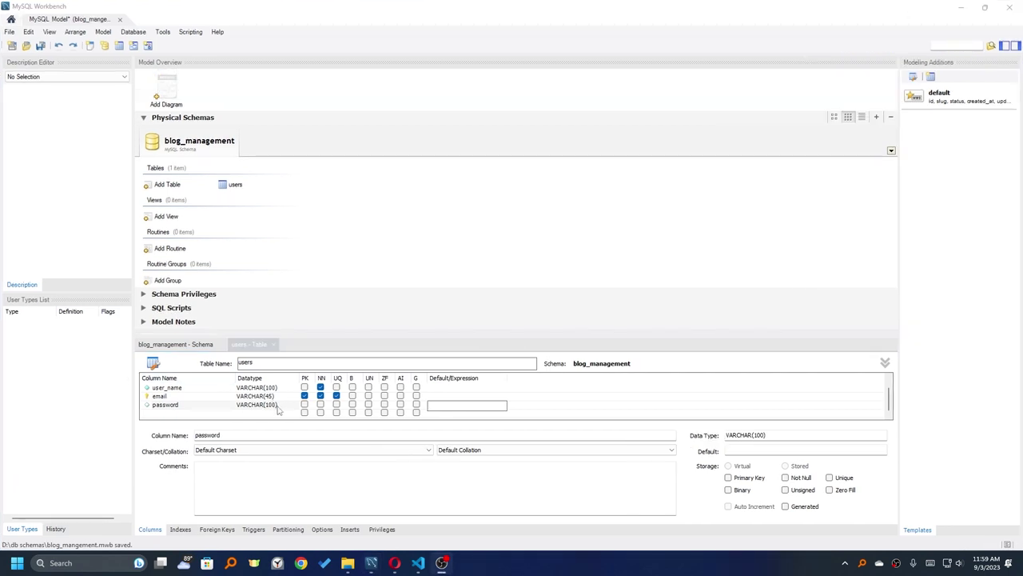
click(321, 404)
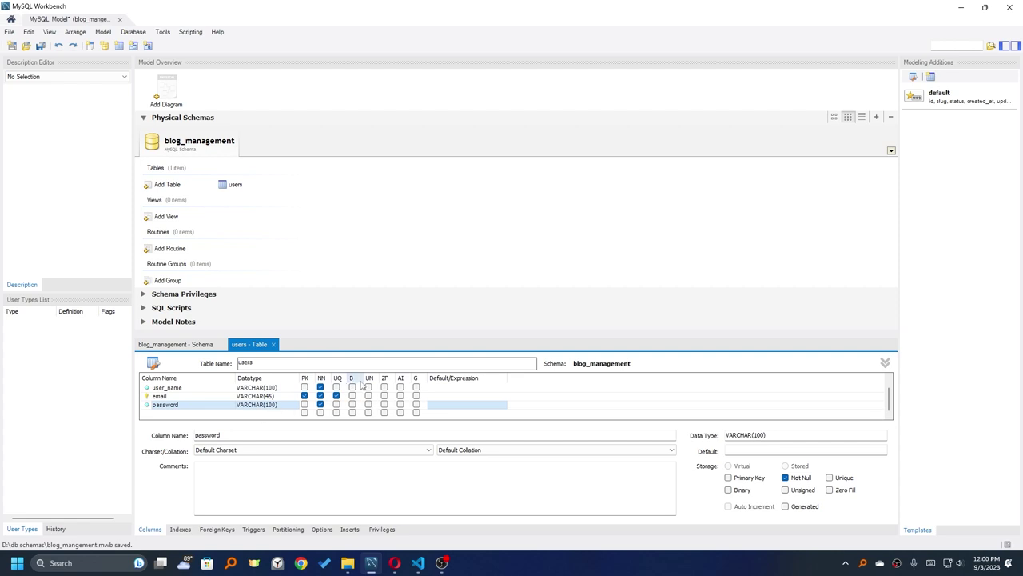
Step: Add a created_at column with datatype TIMESTAMP below the password column in the users table
scroll(273, 398, up, 1)
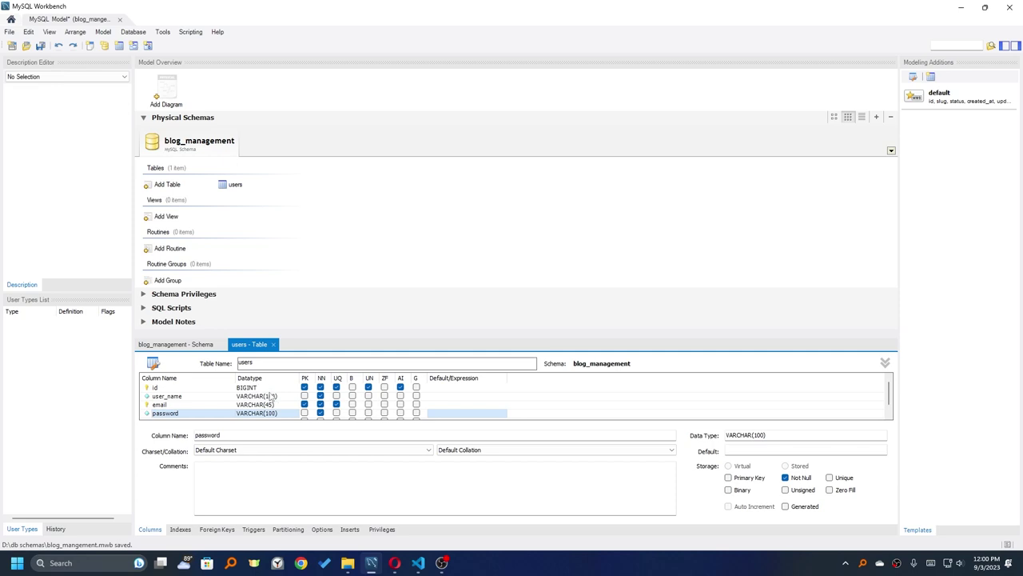
scroll(272, 397, down, 1)
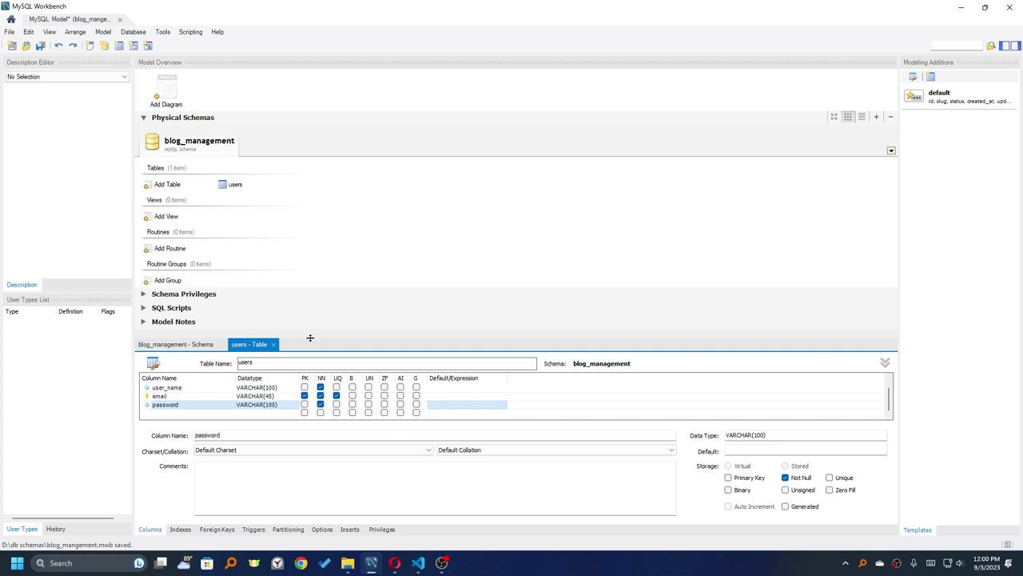
drag(312, 337, 313, 291)
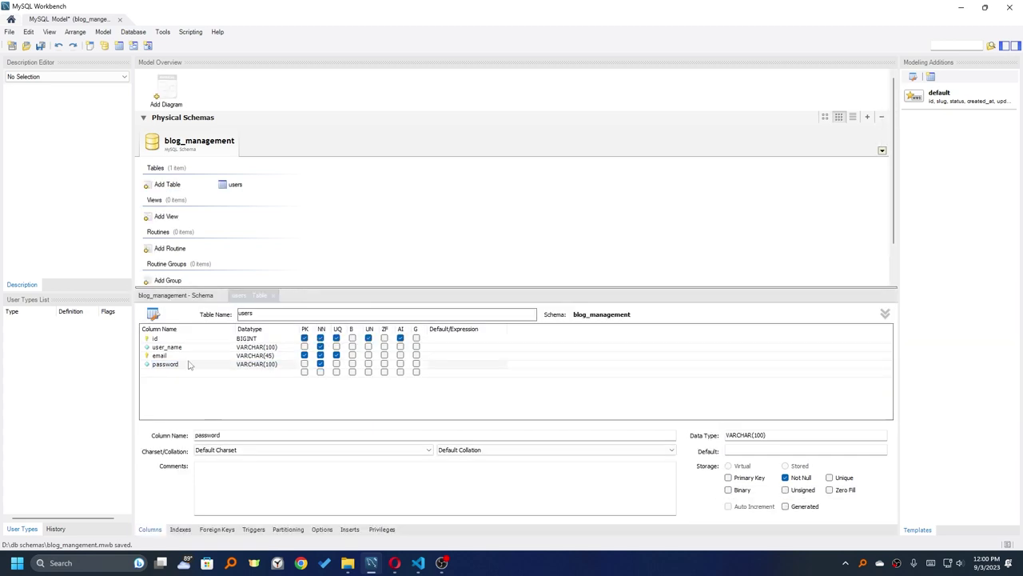
double_click(165, 373)
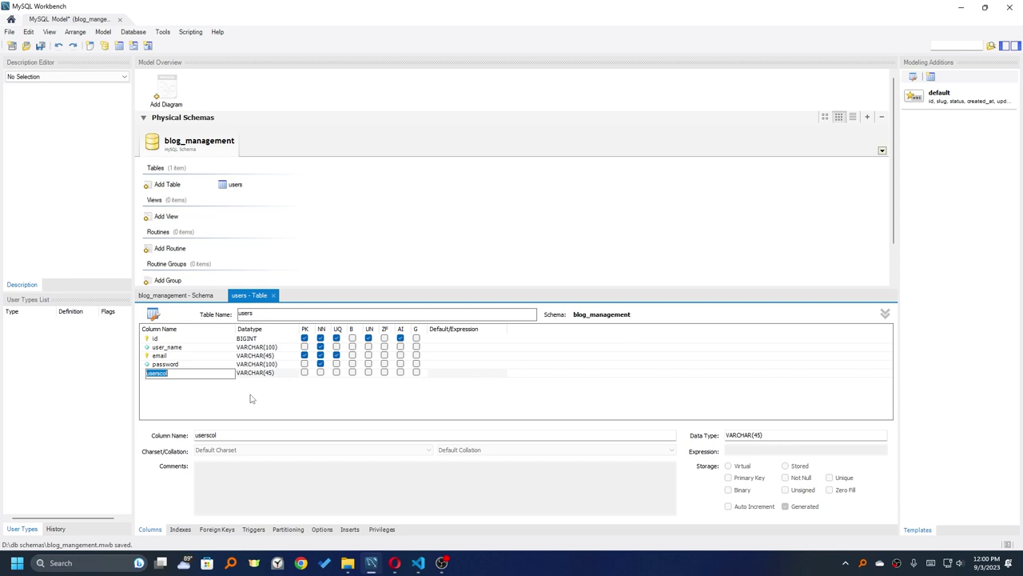
text(created_at)
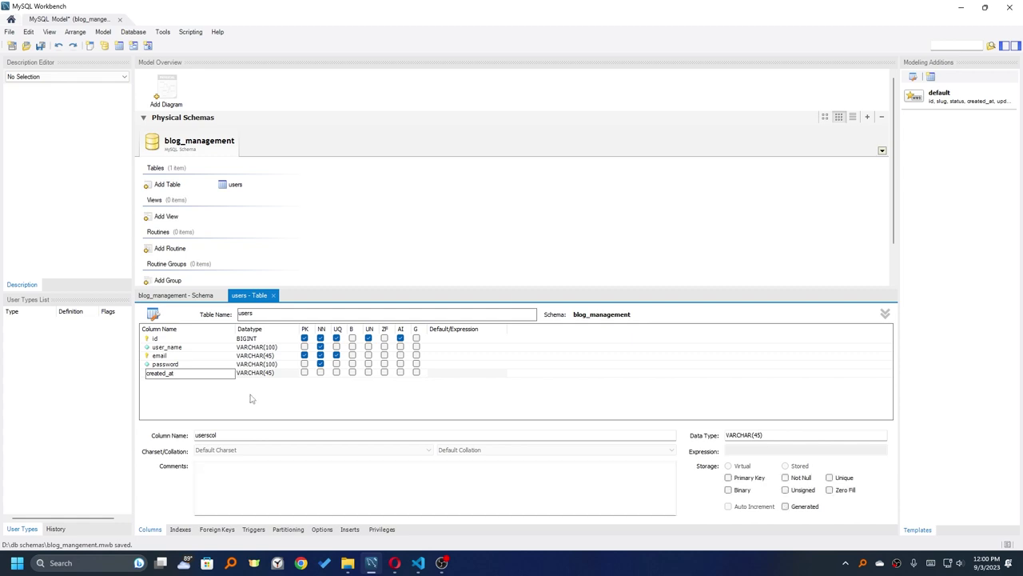
key(Tab)
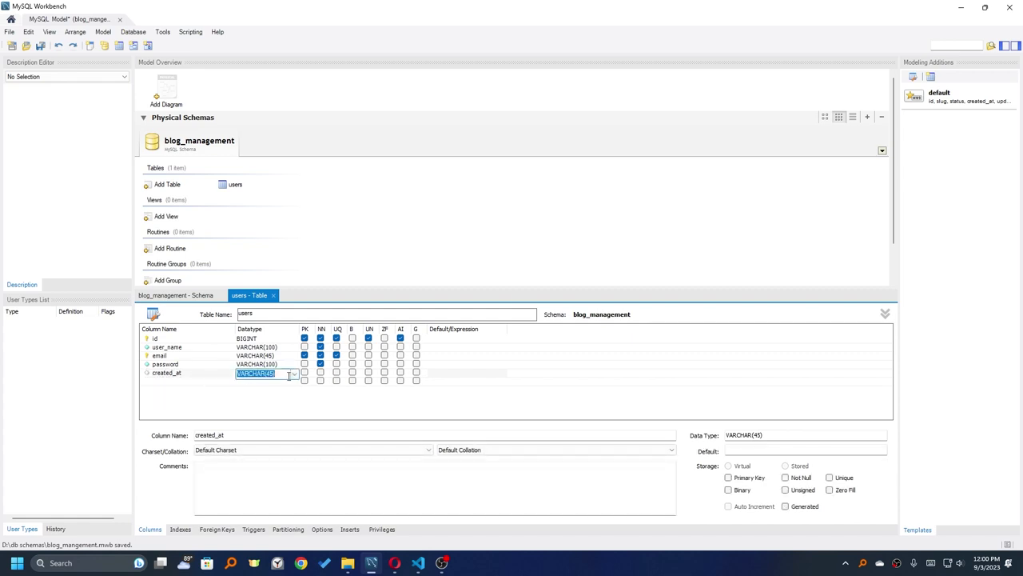
text(DA)
key(BackSpace)
key(BackSpace)
key(BackSpace)
text(TIMESTAMP)
Step: Add an updated_at column with datatype TIMESTAMP to the users table and save the model
click(276, 382)
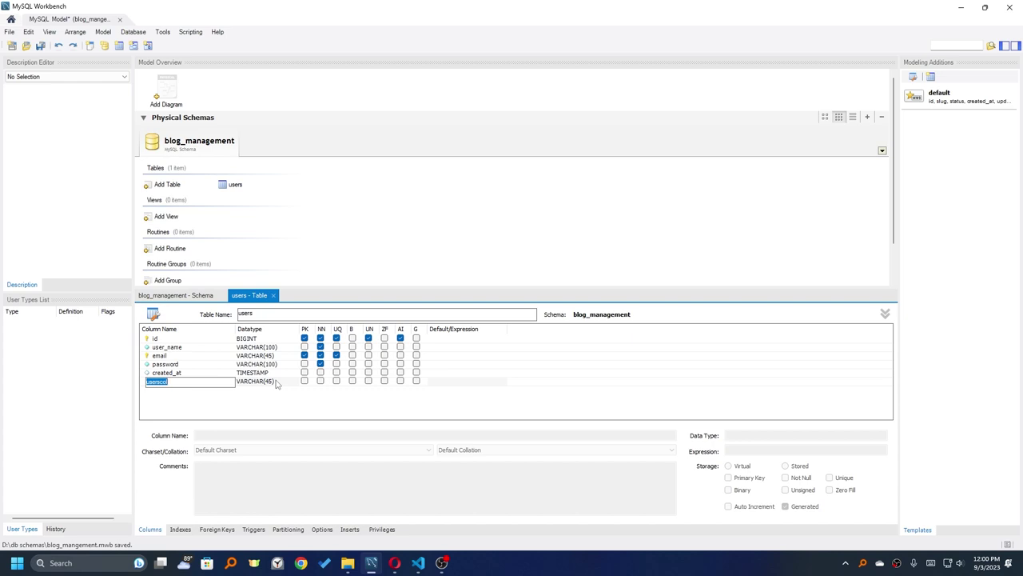
text(updated_at)
key(Tab)
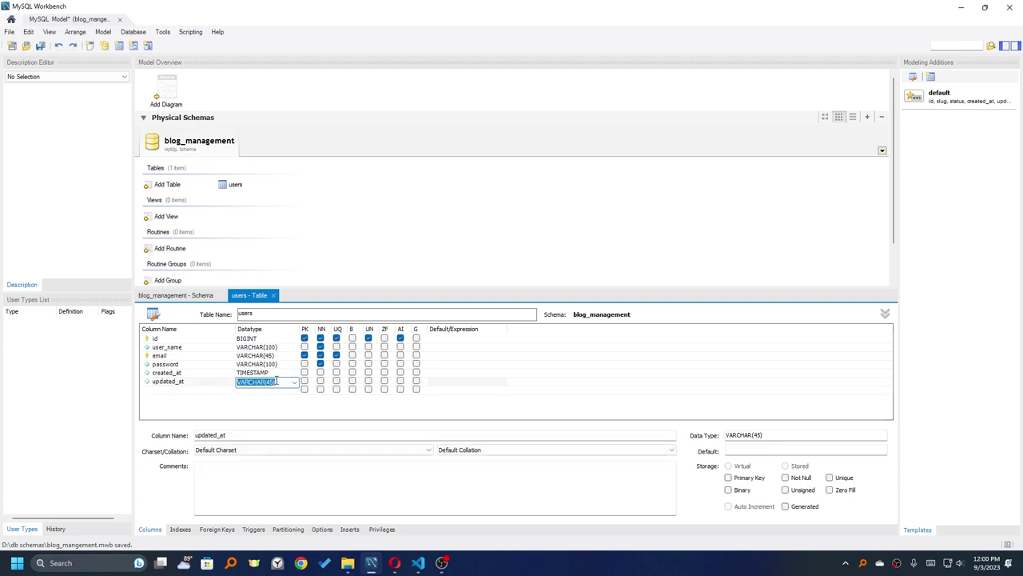
text(TIMESTAMP)
key(Return)
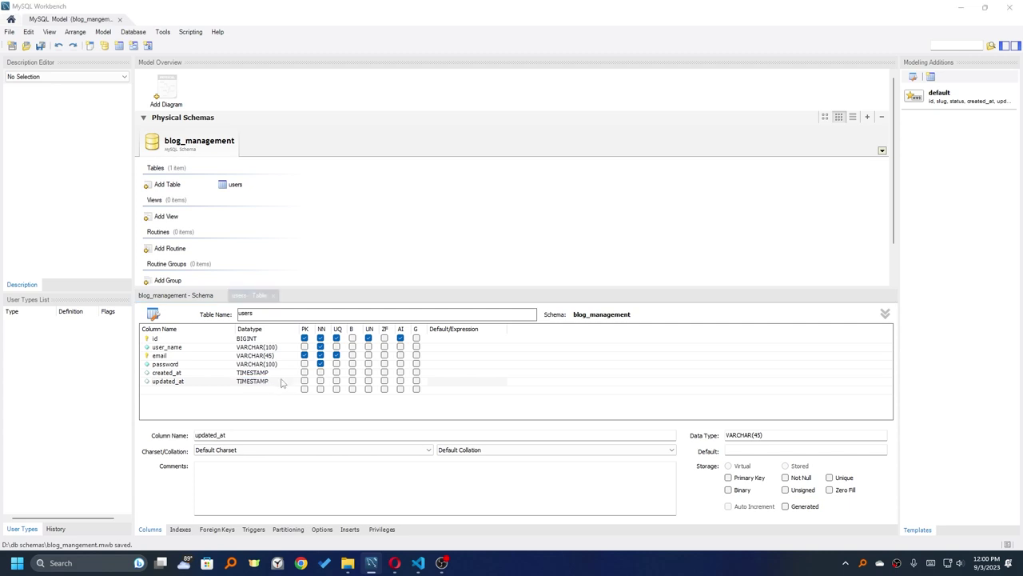
click(490, 415)
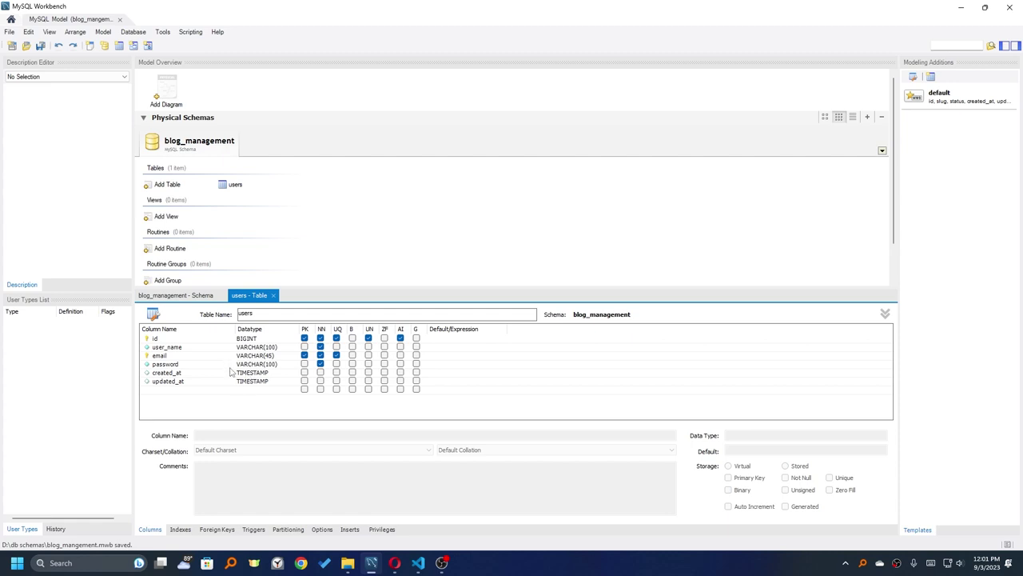
click(320, 373)
click(320, 380)
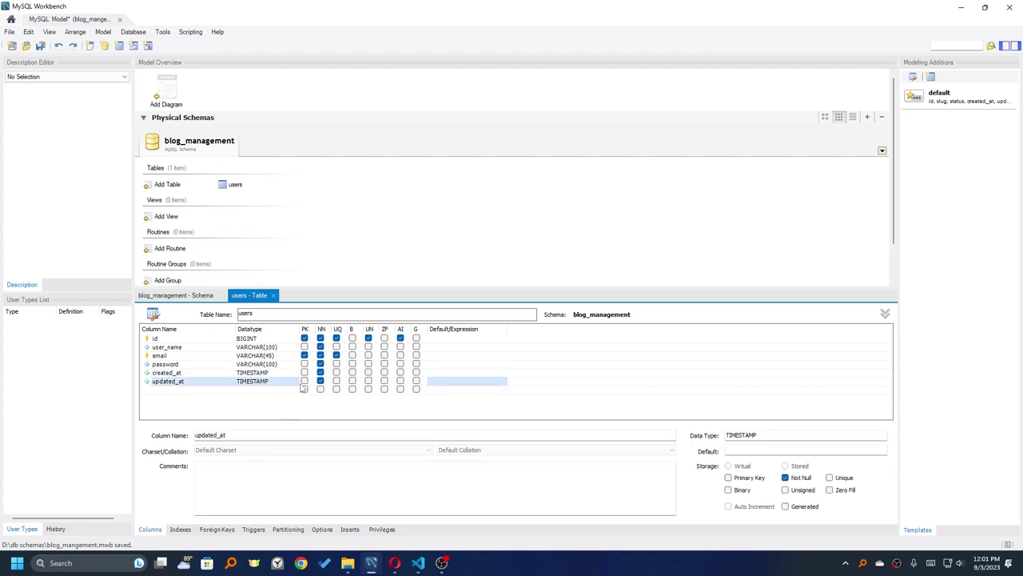
click(320, 372)
click(320, 381)
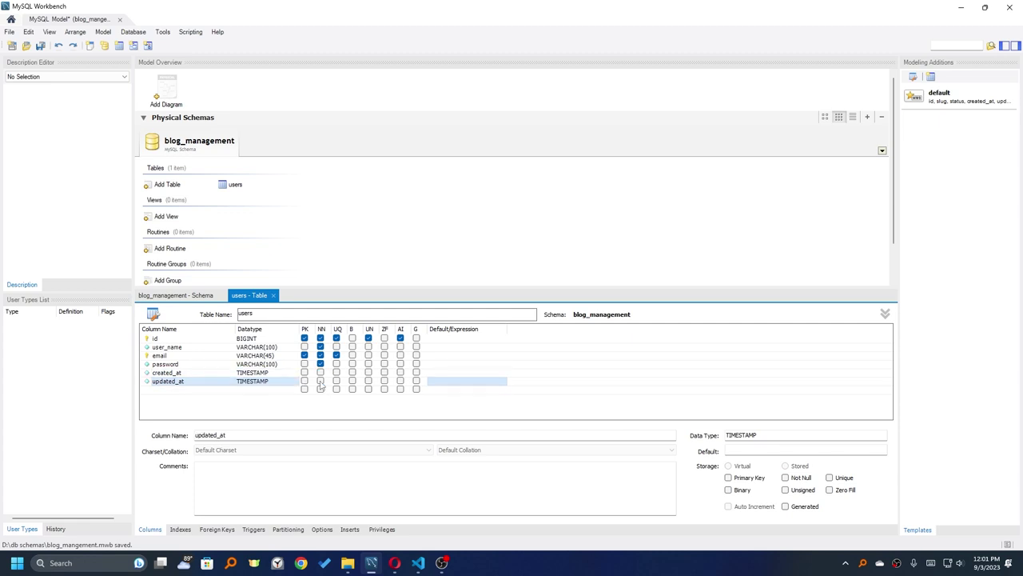
Step: Examine the created_at column's default setting and the list of datatypes available for it, keeping TIMESTAMP
click(437, 373)
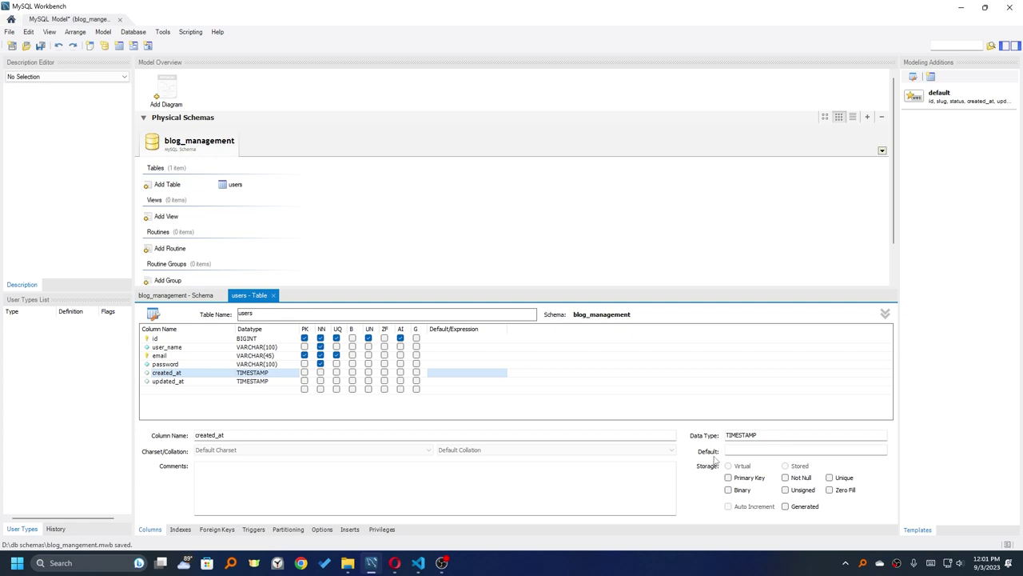
click(754, 451)
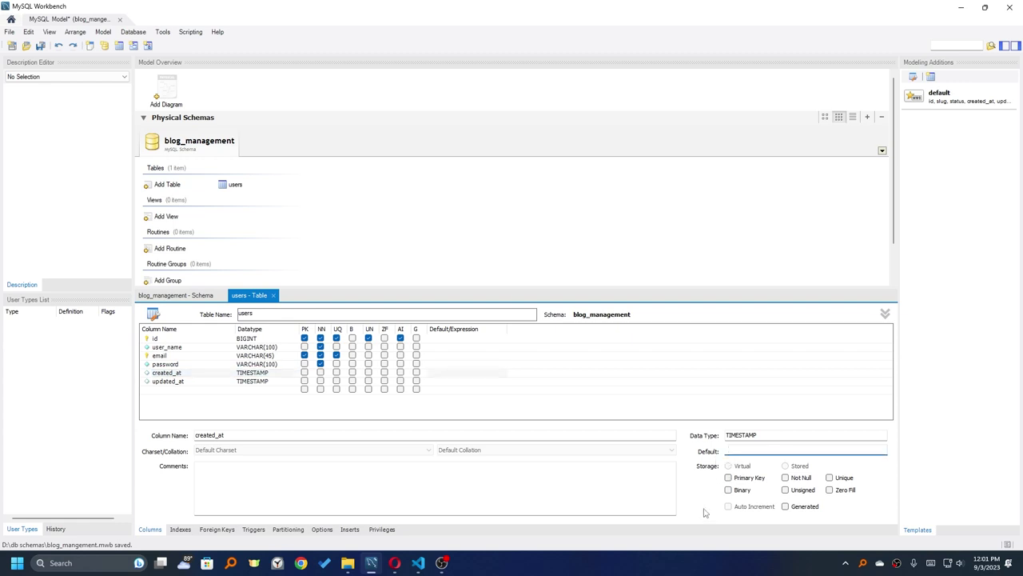
click(270, 376)
click(268, 376)
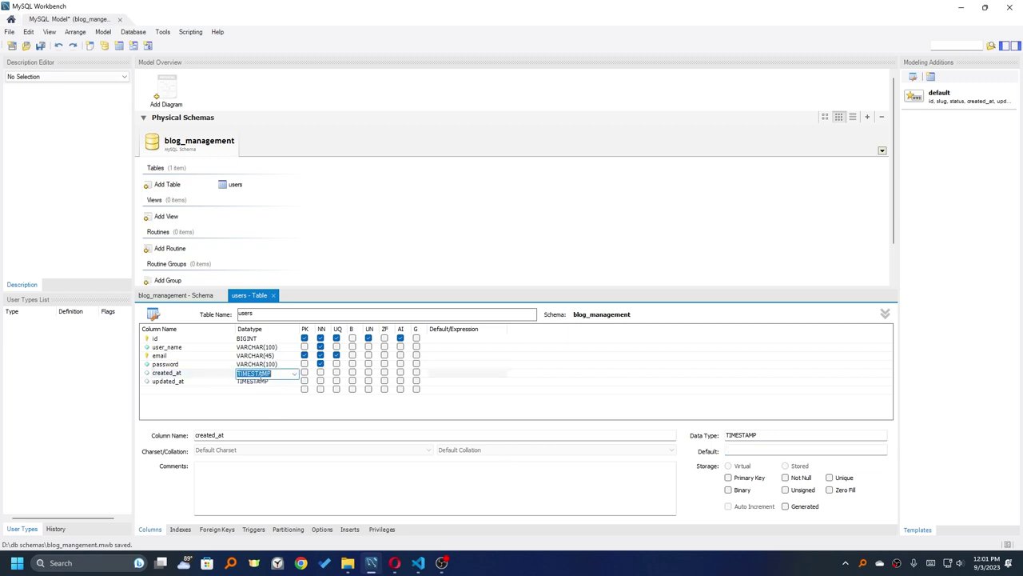
click(294, 374)
scroll(268, 260, up, 5)
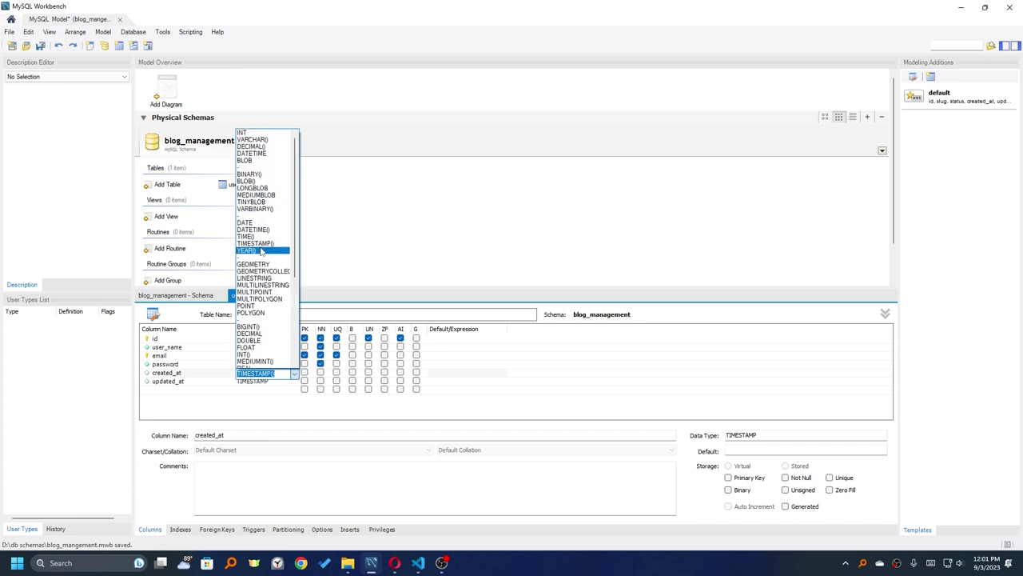
scroll(262, 252, down, 6)
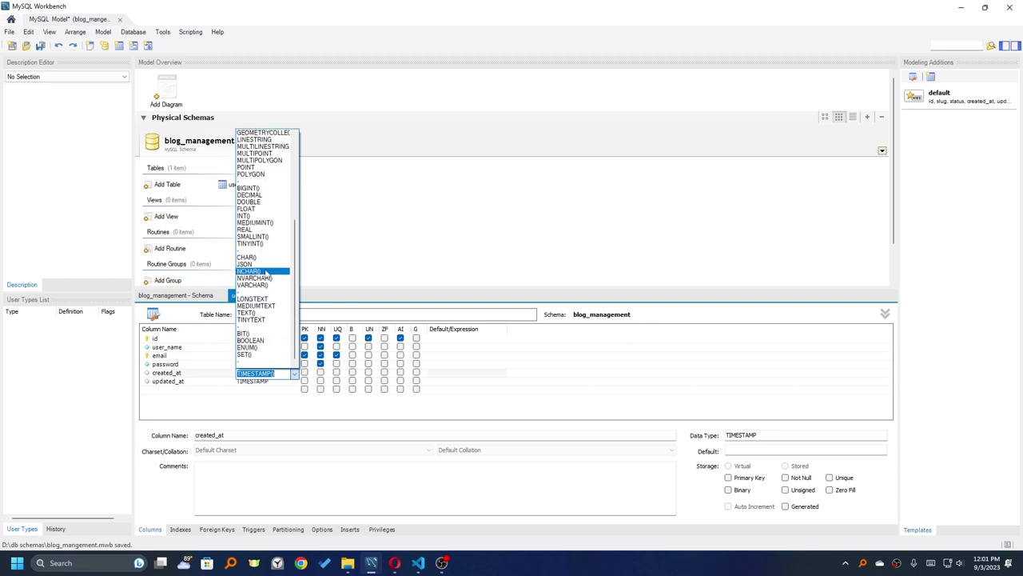
scroll(265, 272, up, 7)
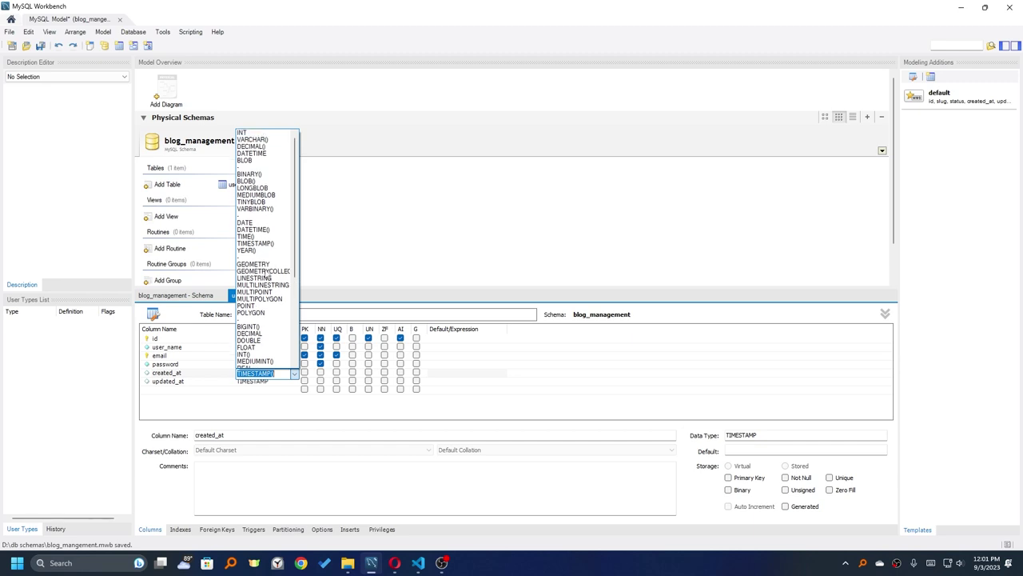
click(257, 417)
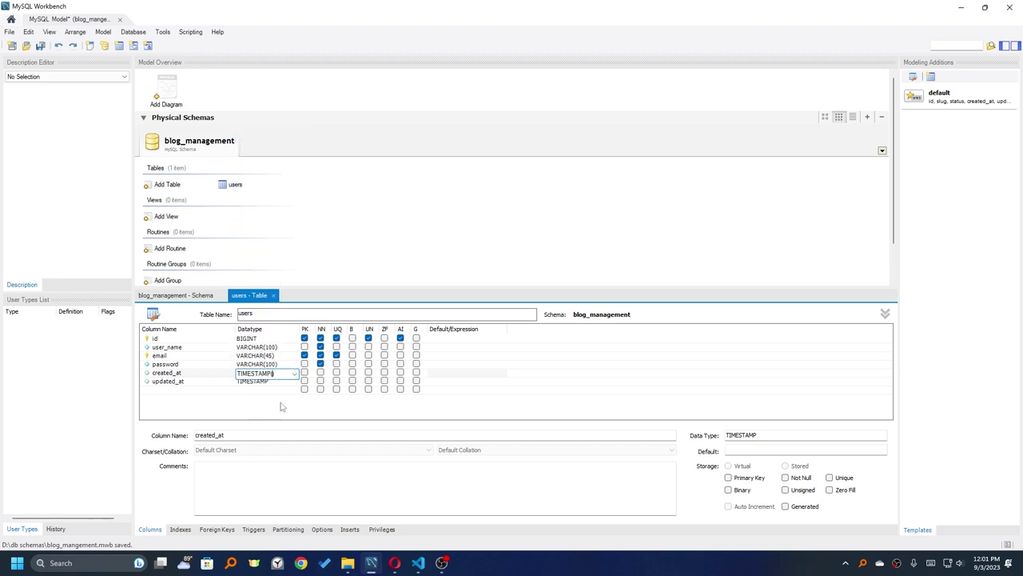
click(488, 402)
click(577, 306)
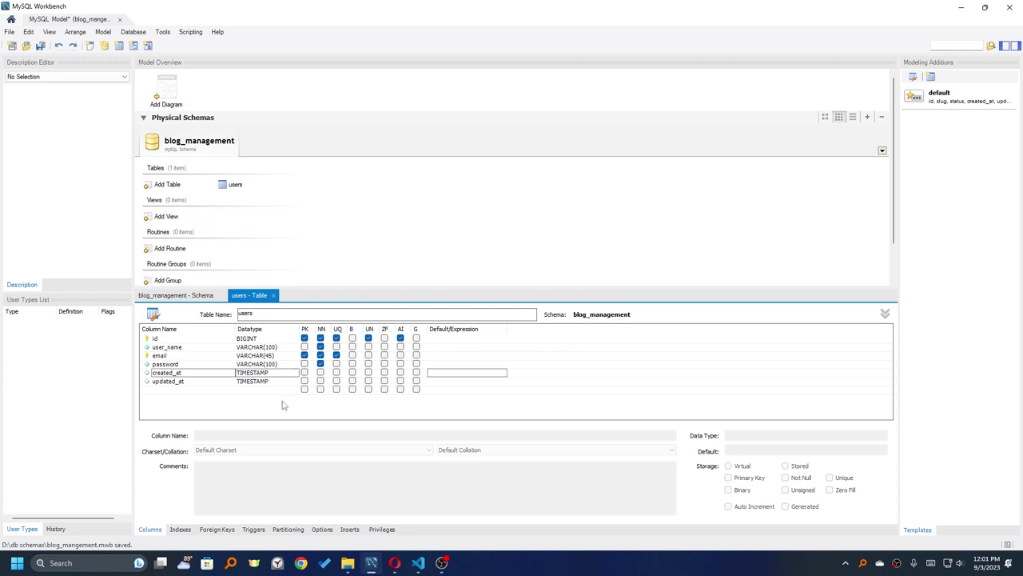
Step: Save the model and add a second table named blogs to the blog_management schema
key(ctrl+s)
click(174, 189)
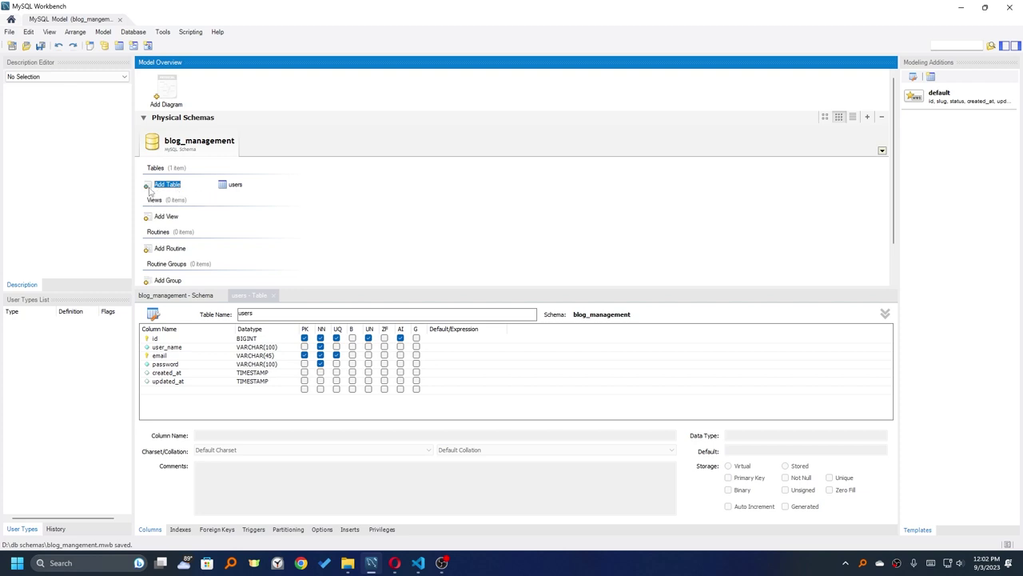
double_click(148, 185)
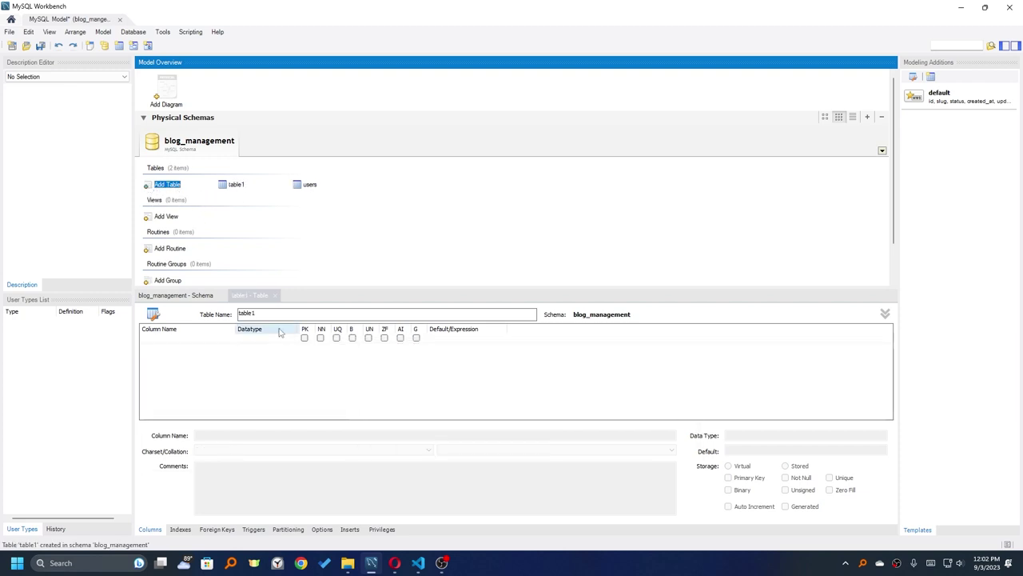
text(blogs)
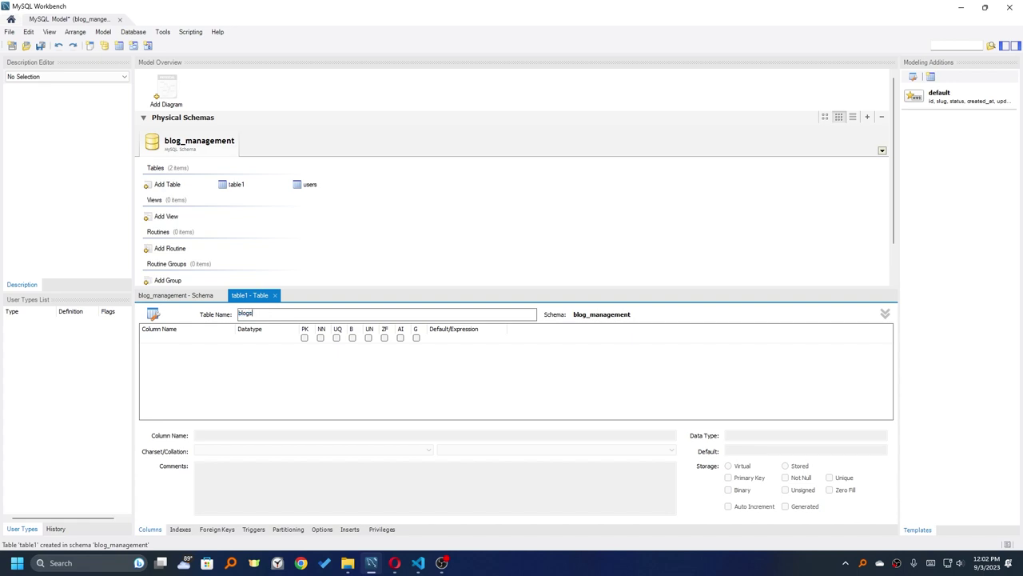
key(Return)
Step: Add an id column with datatype BIGINT to the blogs table and save the model
click(180, 337)
text(id)
key(Tab)
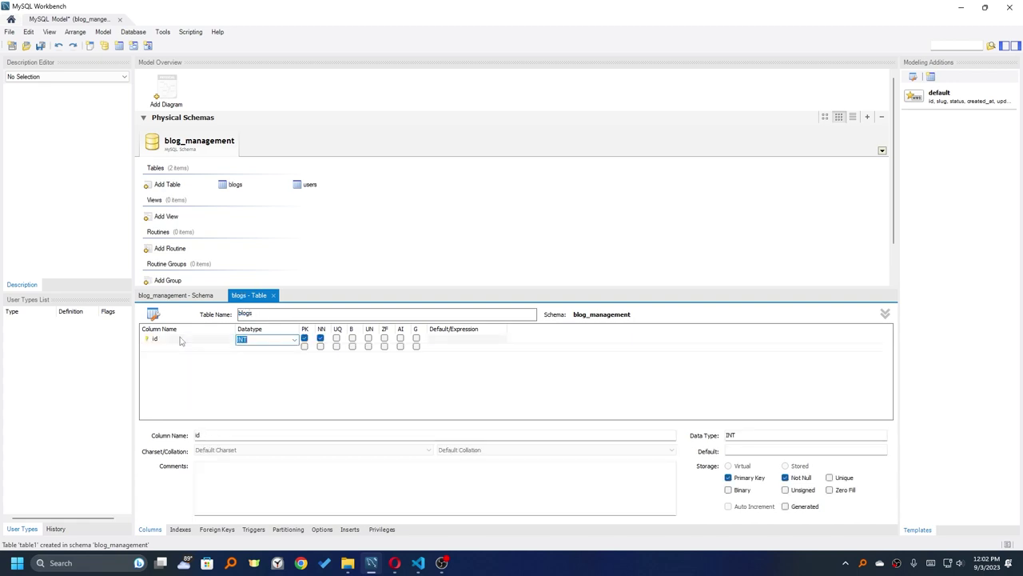
text(BIGINT)
key(ctrl+s)
Step: Add a title column with datatype VARCHAR(150) to the blogs table and save the model
click(173, 347)
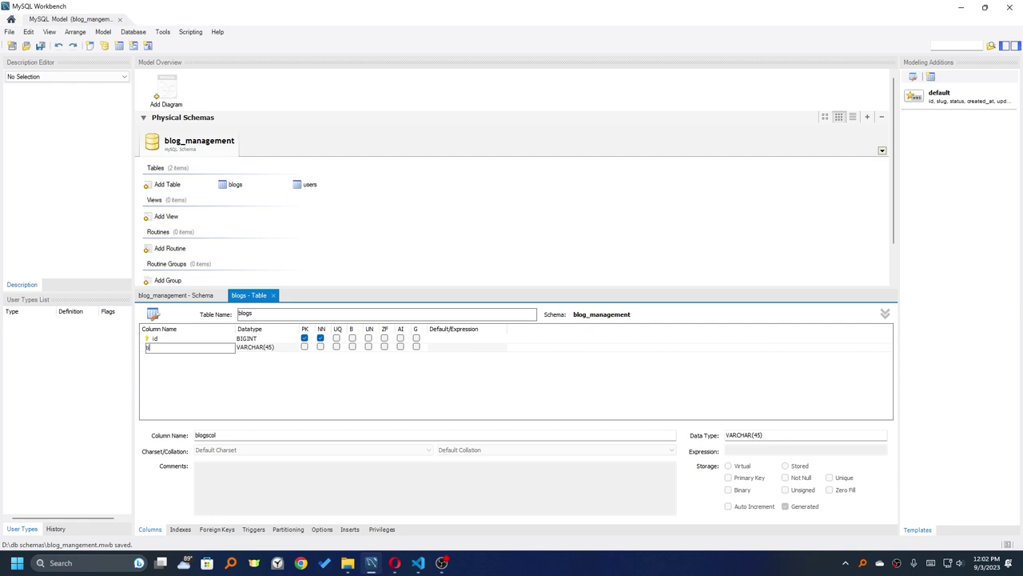
text(title)
key(Tab)
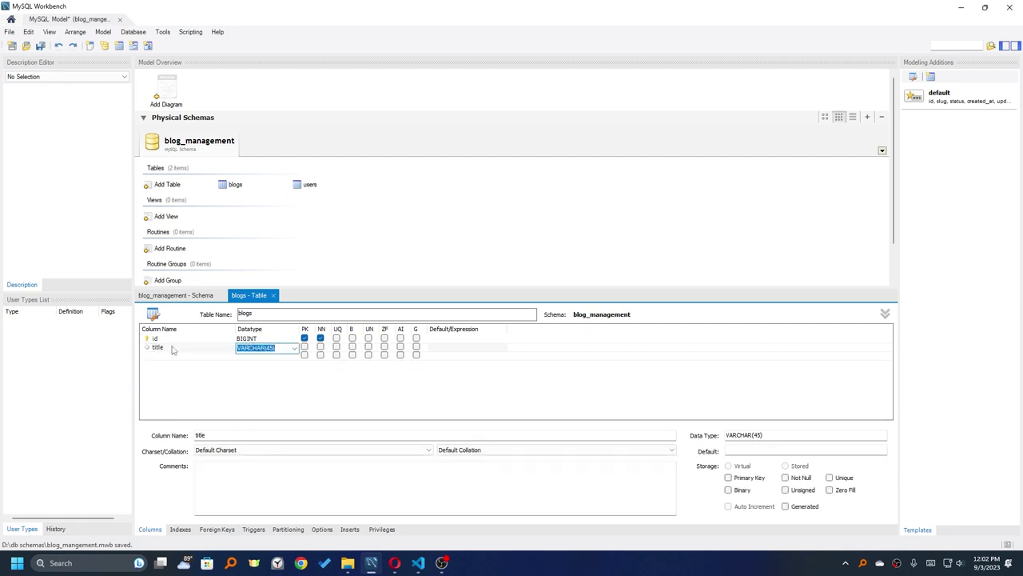
key(End)
key(BackSpace)
key(BackSpace)
text(150)
key(ctrl+s)
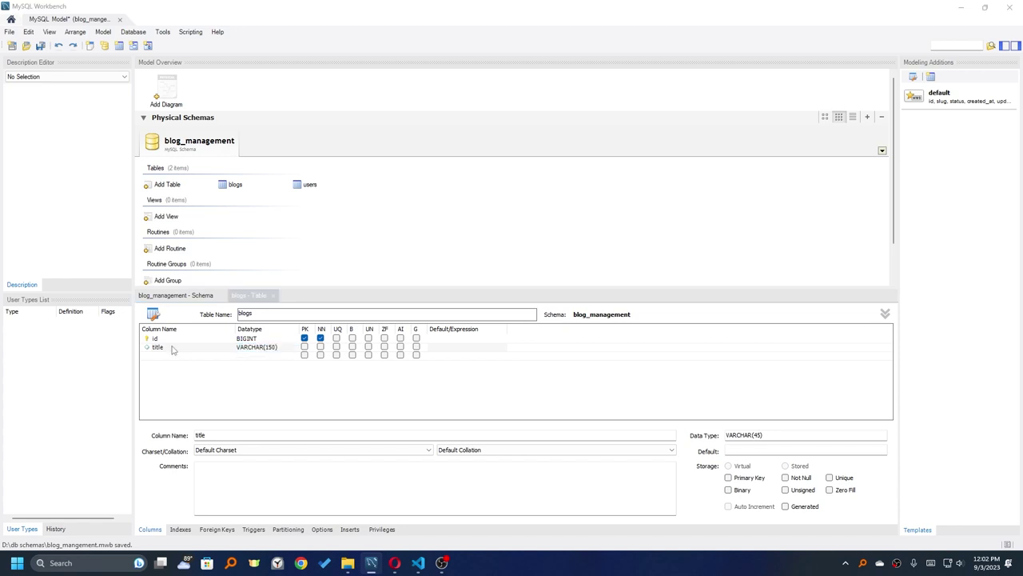
Step: Add a short_description column below title in the blogs table
click(169, 356)
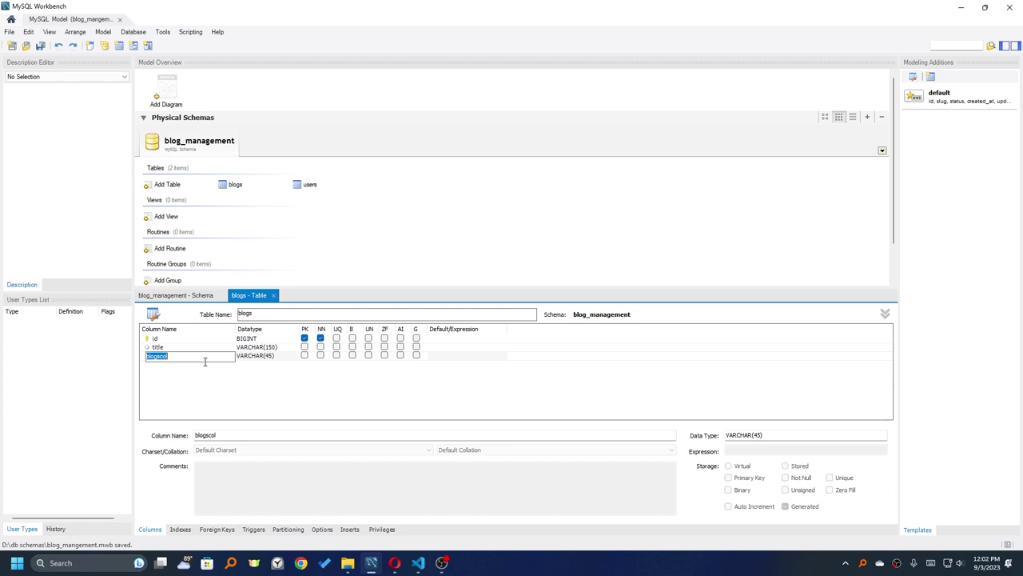
text(a)
text(hort_description)
key(Tab)
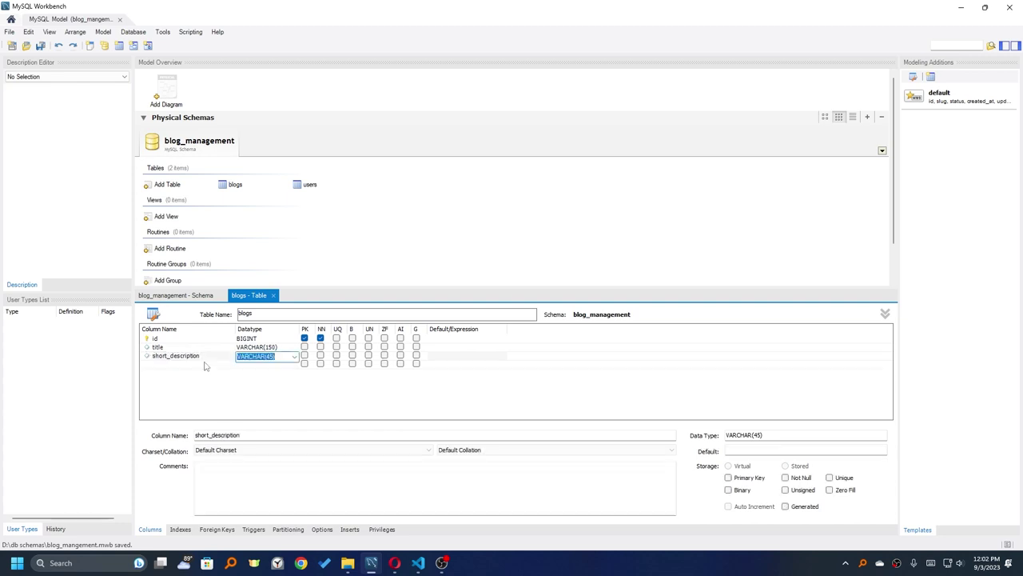
Step: Try to set the short_description column's datatype to 200
text(TE)
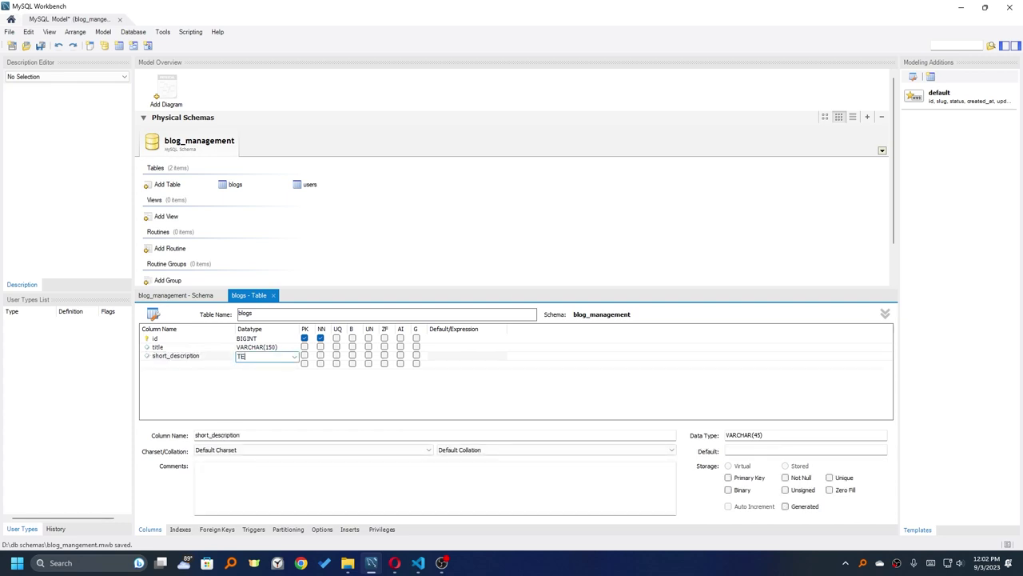
key(BackSpace)
key(BackSpace)
text(200)
key(Return)
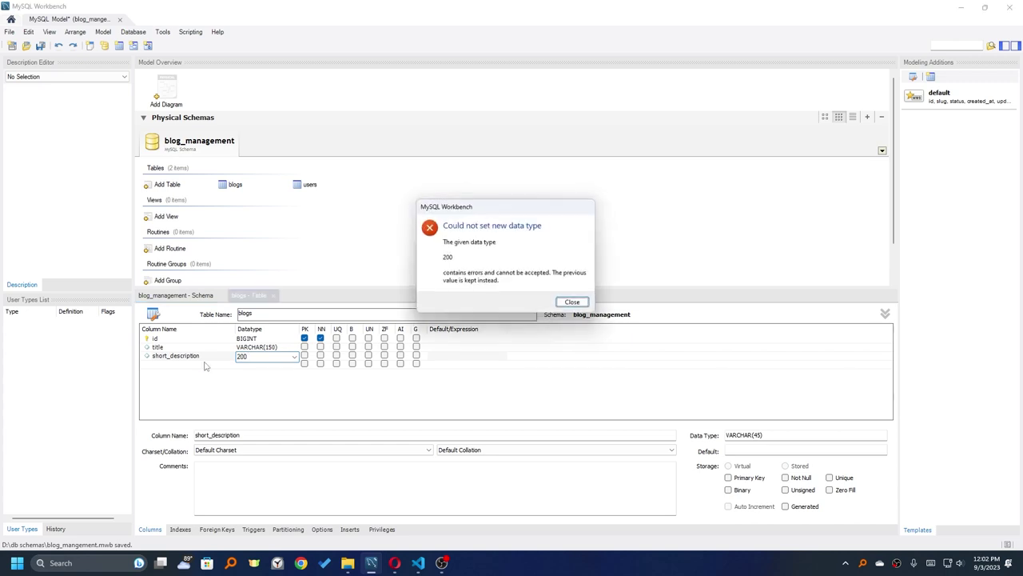
click(576, 305)
Step: Set the short_description column's datatype to VARCHAR(200)
click(276, 355)
click(275, 355)
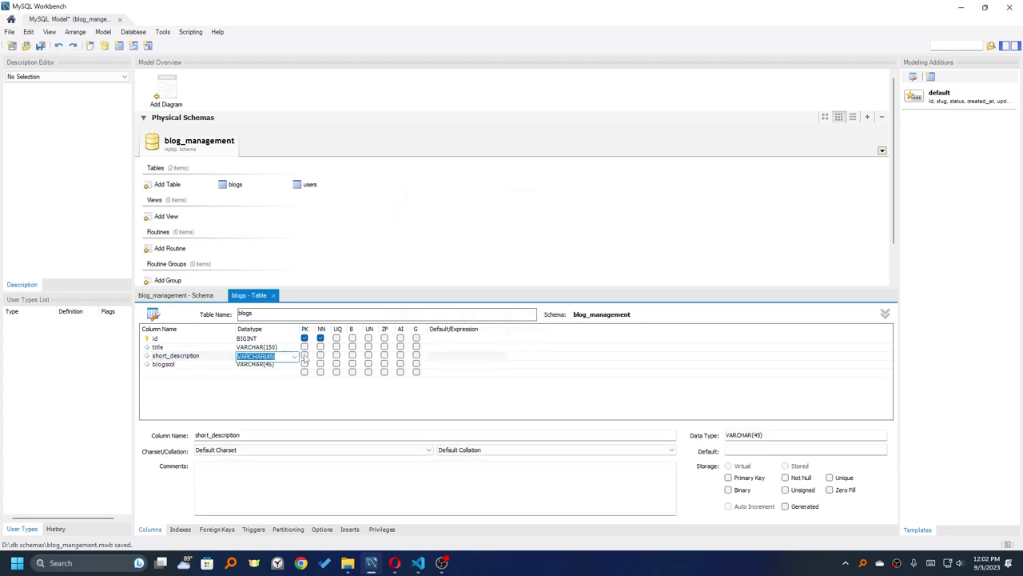
key(BackSpace)
key(BackSpace)
text(200))
key(Return)
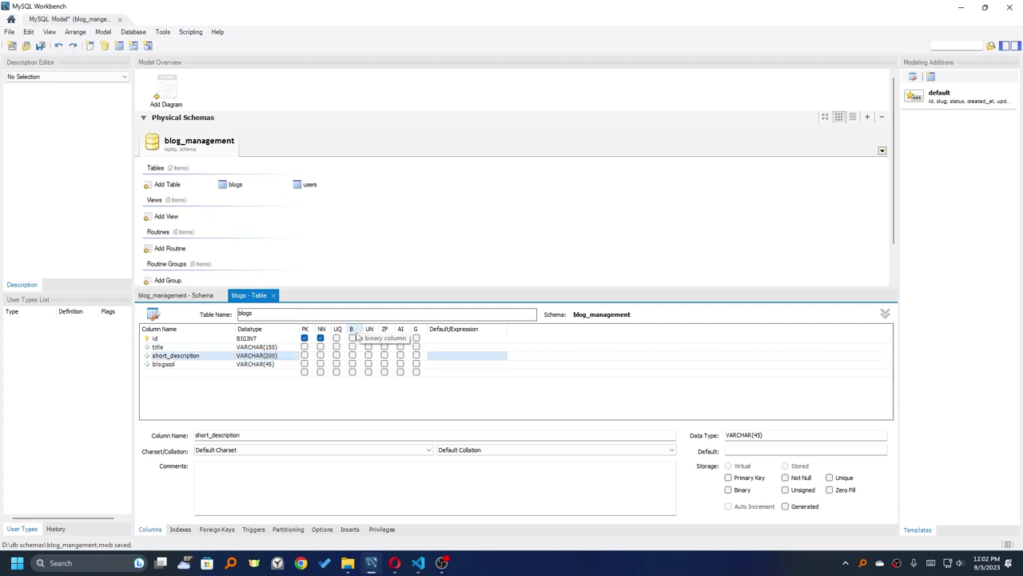
Step: Rename the placeholder column below short_description to description
double_click(181, 366)
text(descript)
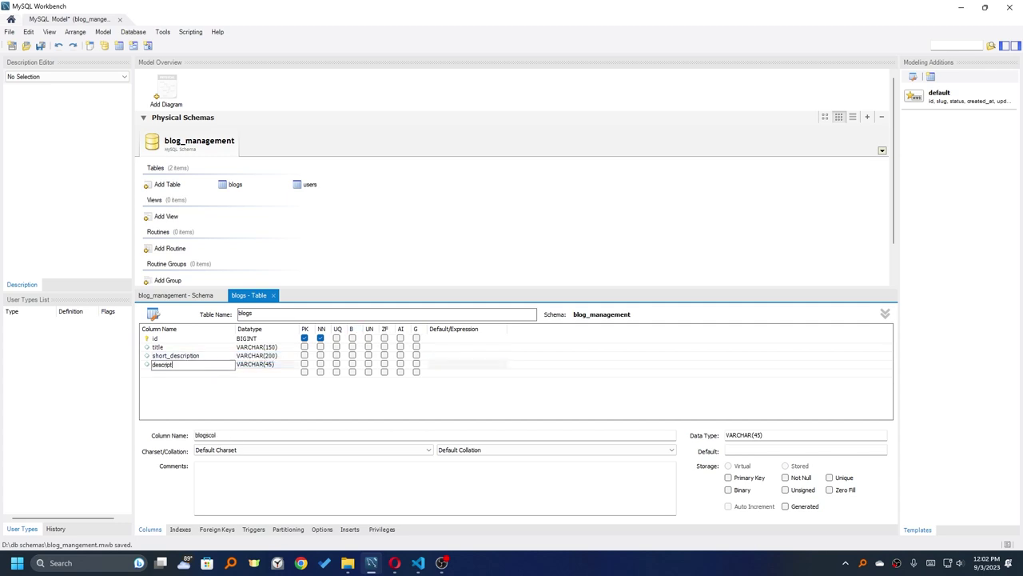
text(ion)
key(Tab)
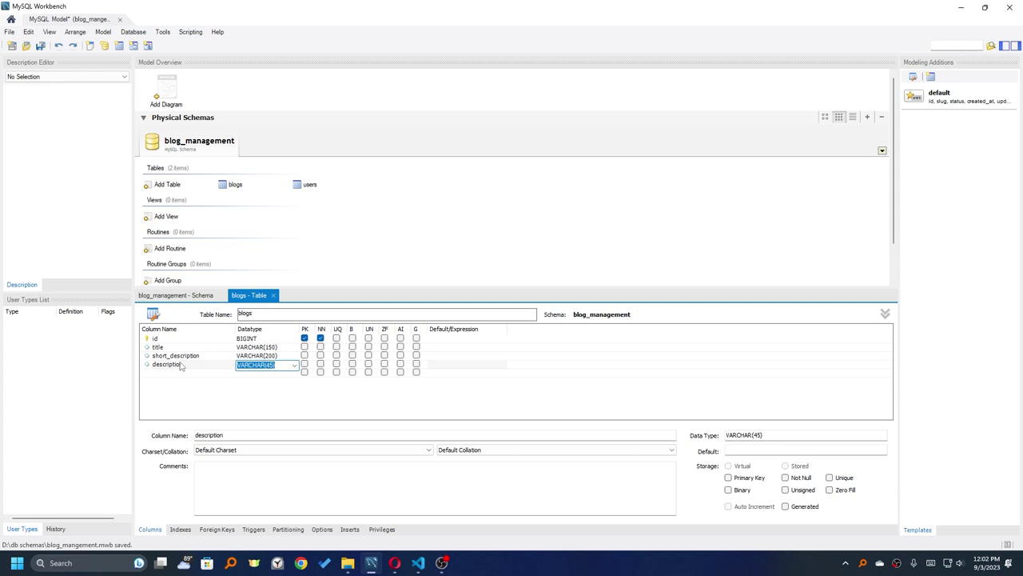
Step: Try to set the description column's datatype to LOGTEXT
text(LOGTEXT)
key(Return)
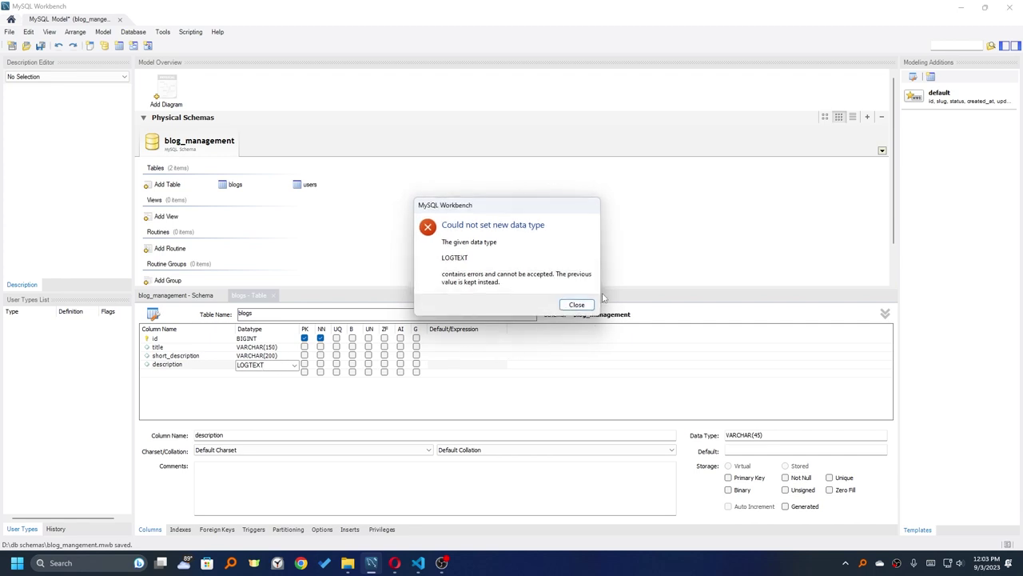
click(563, 303)
click(569, 303)
click(255, 373)
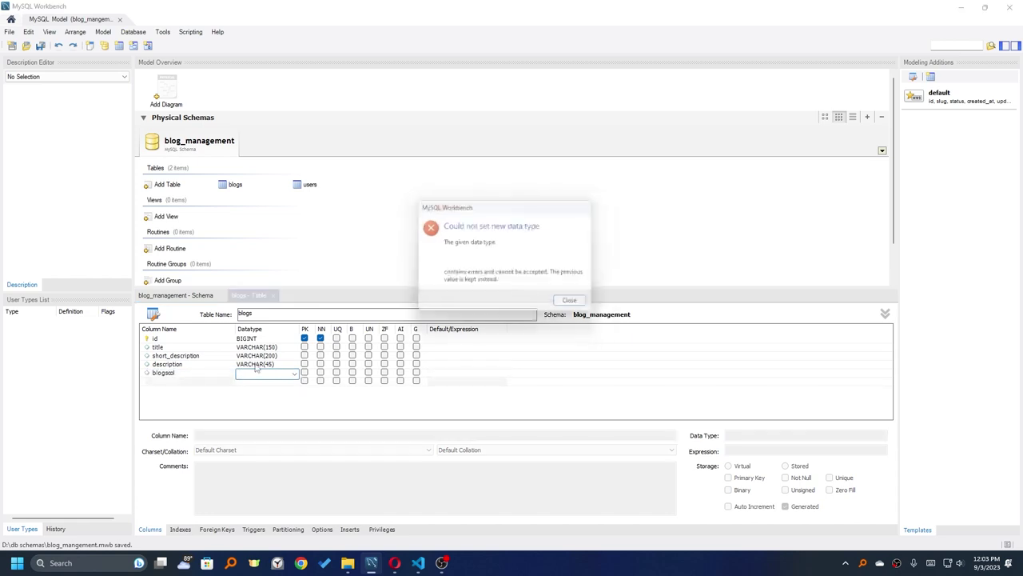
key(Return)
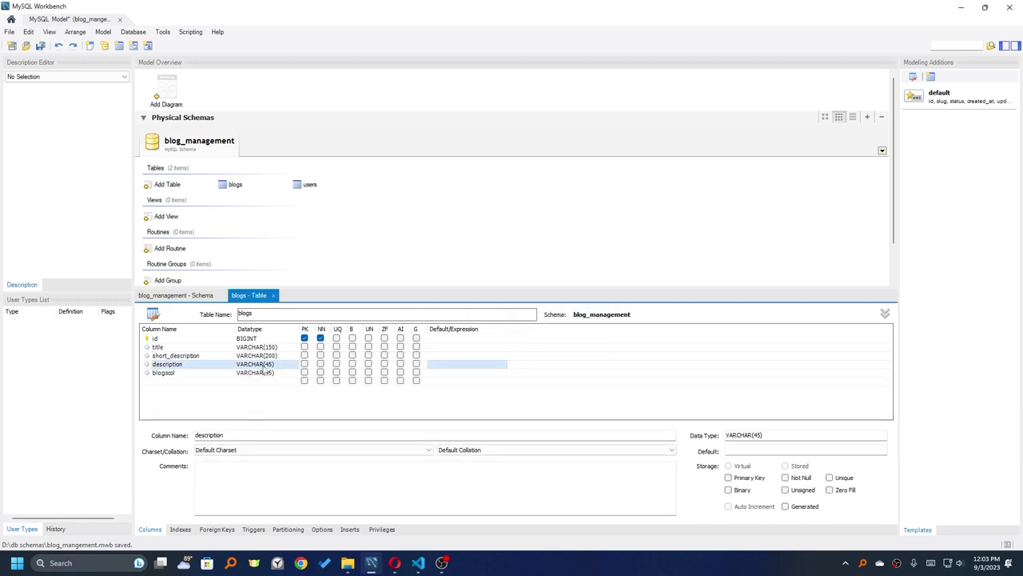
Step: Set the description column's datatype to LONGTEXT and save the model
click(264, 365)
text(LONG)
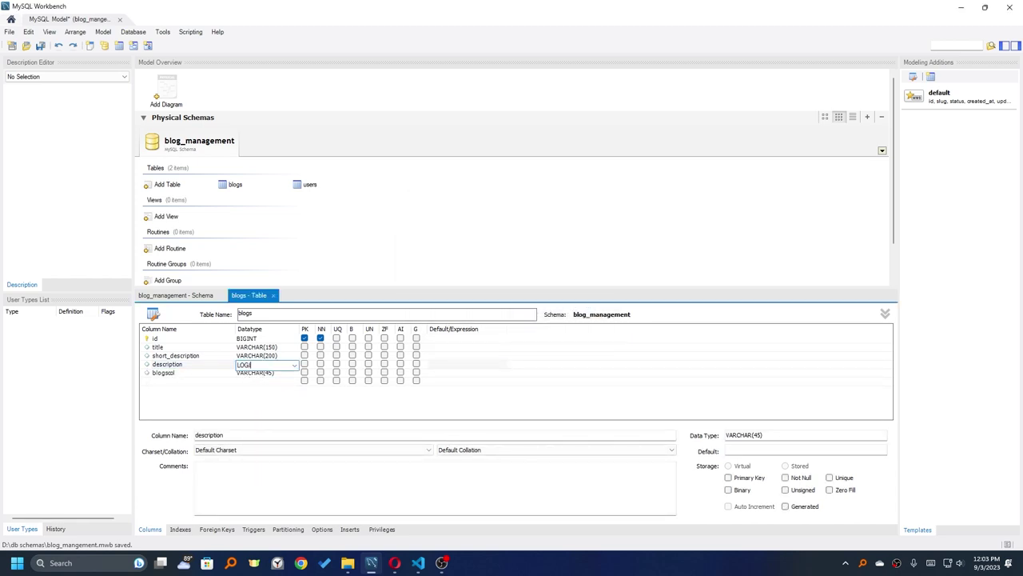
text(TEXT)
key(Return)
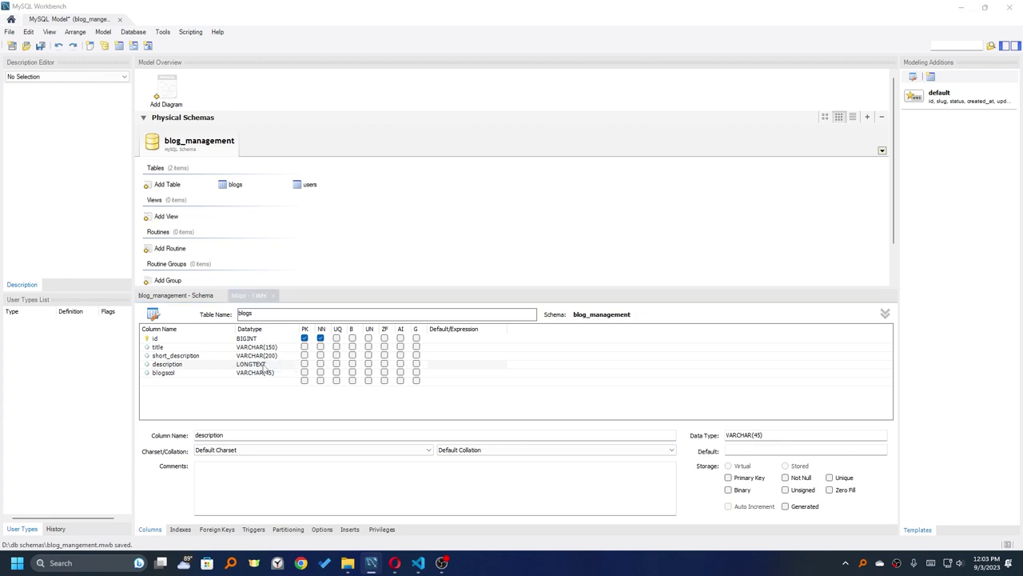
Step: Rename the placeholder column below description to image, set its datatype to VARCHAR(80) and save the model
click(193, 377)
click(192, 375)
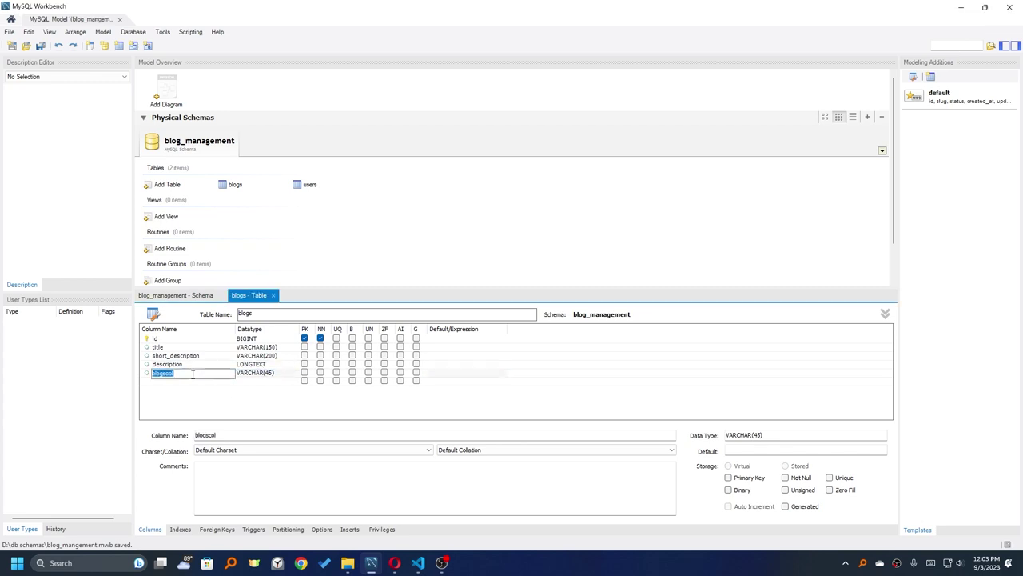
text(image)
key(Tab)
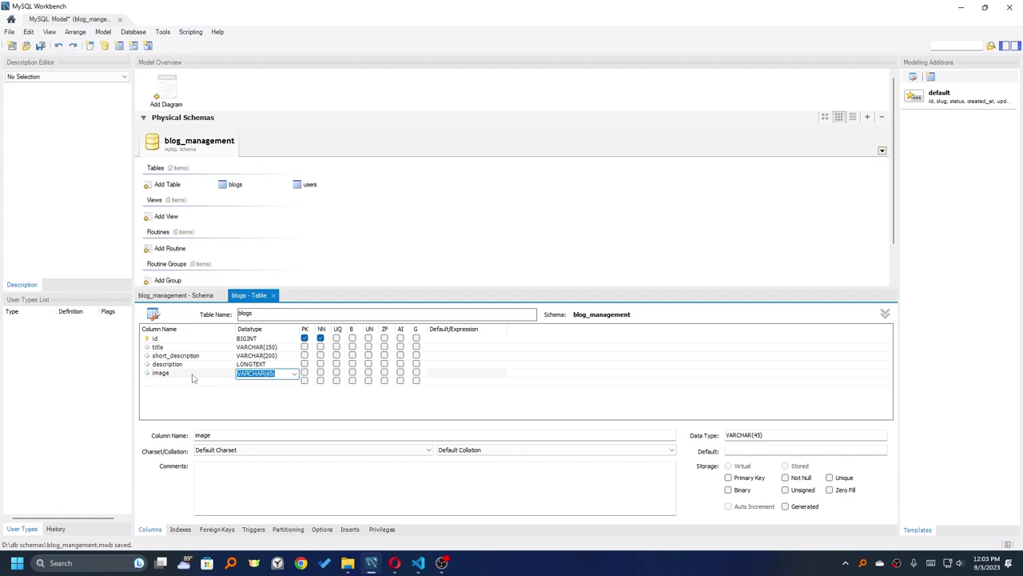
key(End)
key(BackSpace)
key(BackSpace)
text(80)
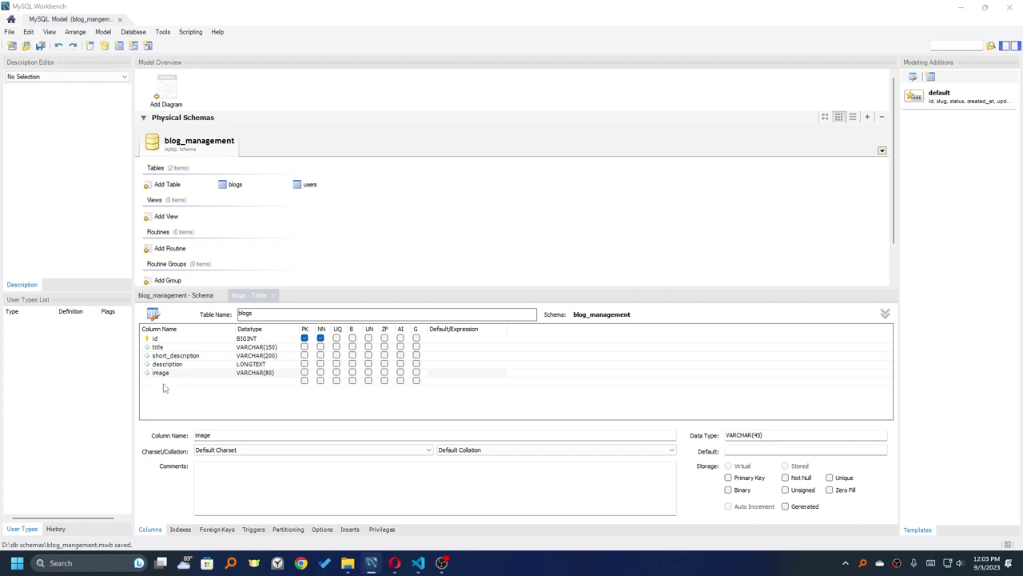
Step: Set the image column's datatype to VARCHAR(120) and save the model
click(163, 383)
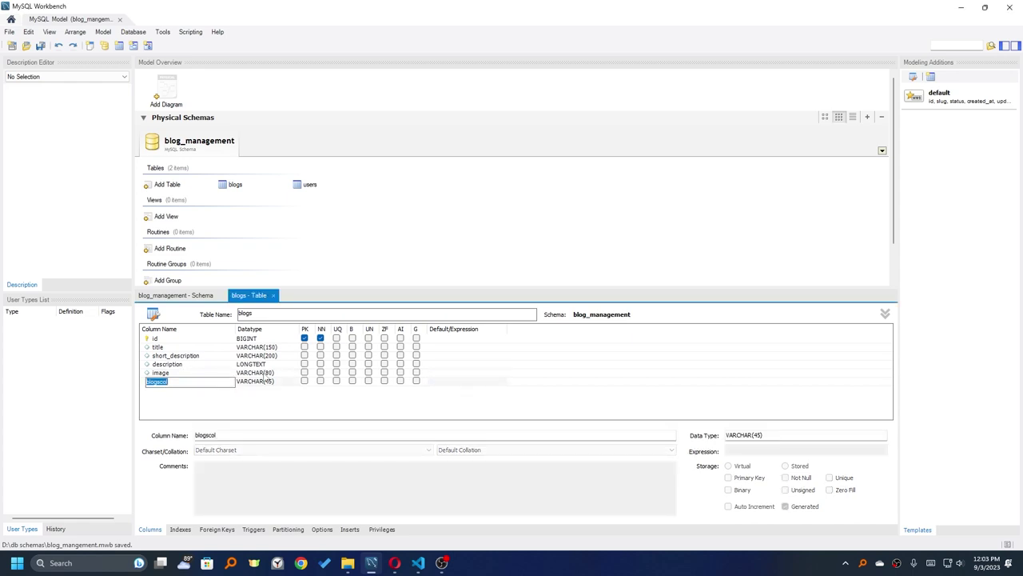
click(268, 374)
click(270, 373)
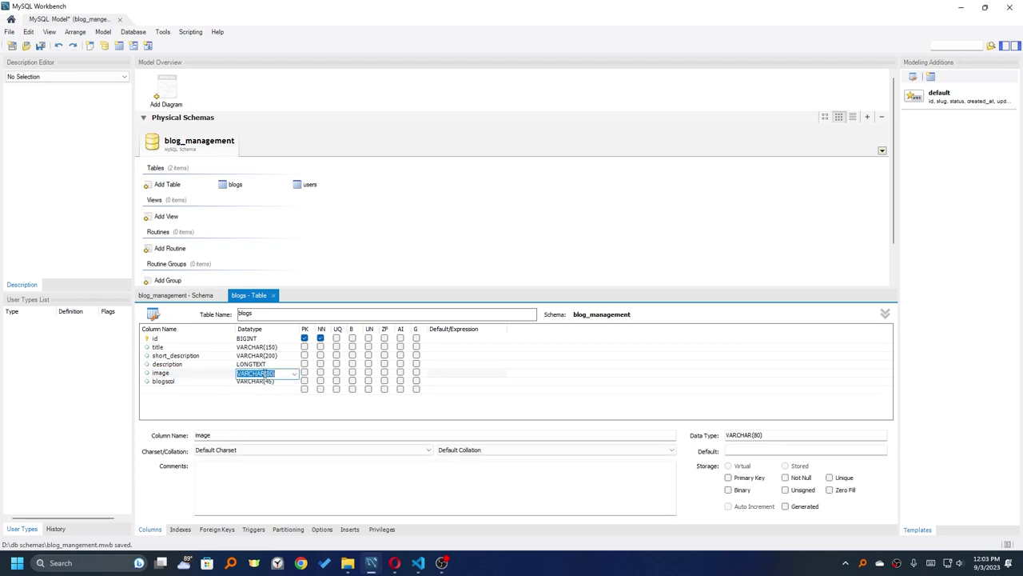
click(271, 372)
text(120)
key(Return)
double_click(164, 382)
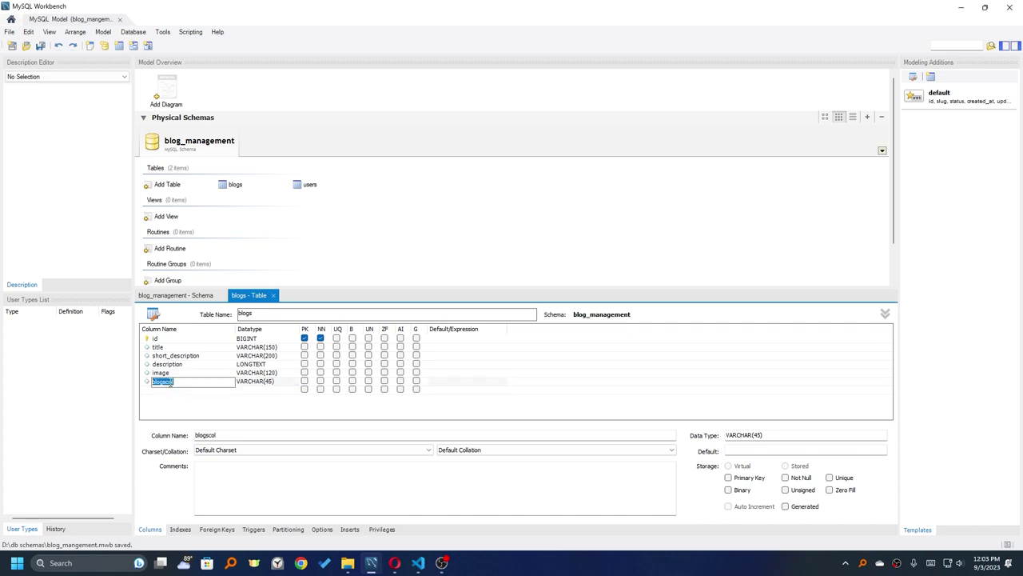
text(writer_)
key(BackSpace)
key(BackSpace)
key(BackSpace)
key(BackSpace)
key(BackSpace)
key(BackSpace)
key(BackSpace)
key(BackSpace)
key(BackSpace)
Step: Name the column below image published, set its datatype to BOOLEAN and save the model
text(publised)
key(BackSpace)
key(BackSpace)
text(hed)
key(Tab)
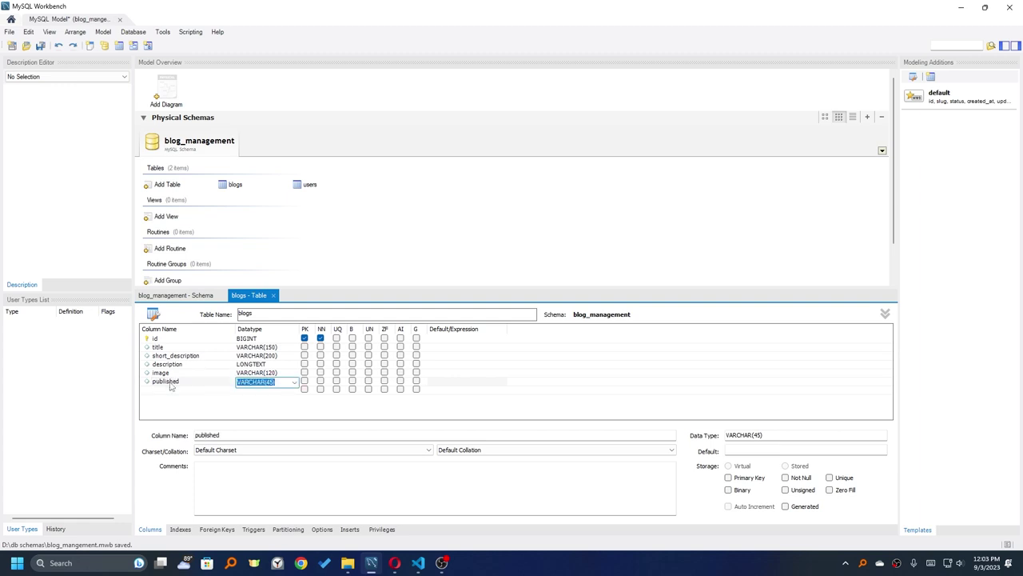
text(BOOLEAN)
key(Return)
key(ctrl+s)
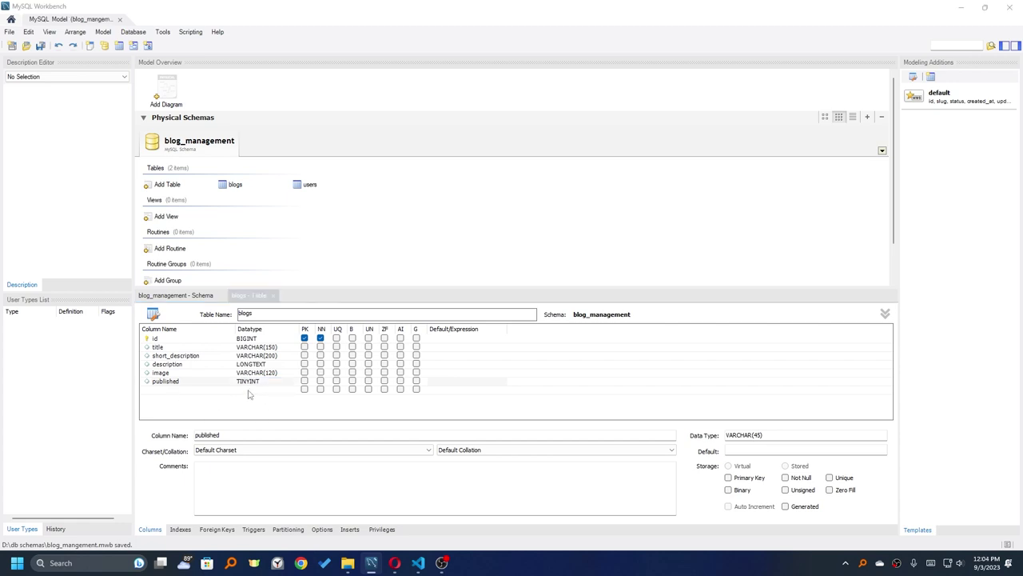
Step: Set the published column's default value to 0 and save the model
click(445, 381)
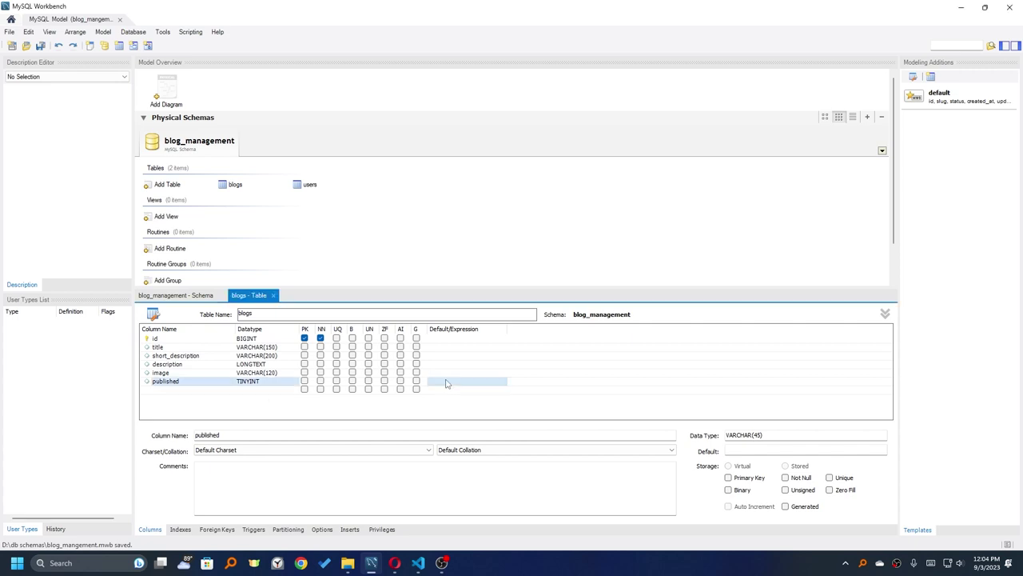
click(445, 381)
text(0)
key(Return)
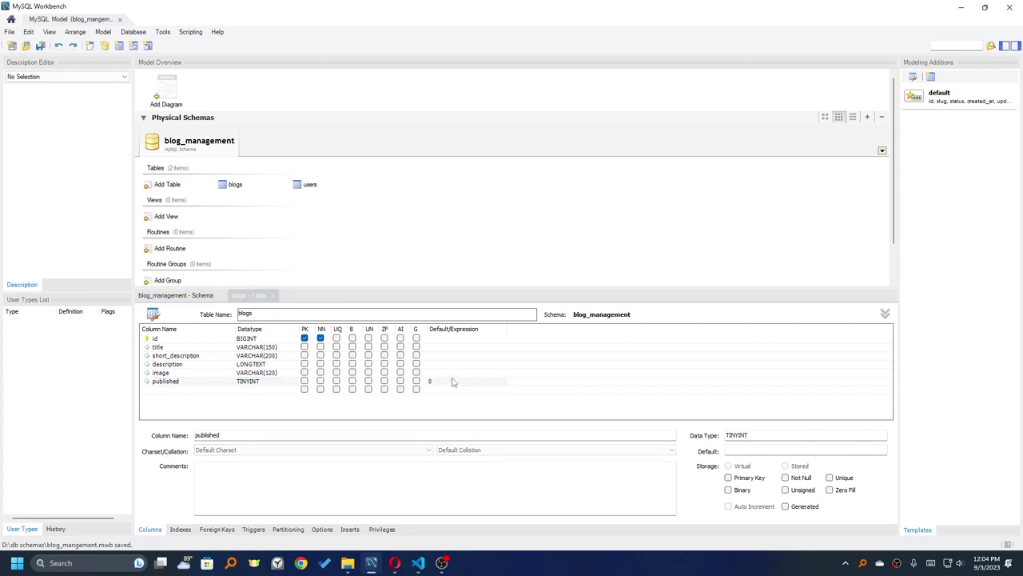
Step: Try the Not Null constraint on the published column and turn it off again
click(320, 382)
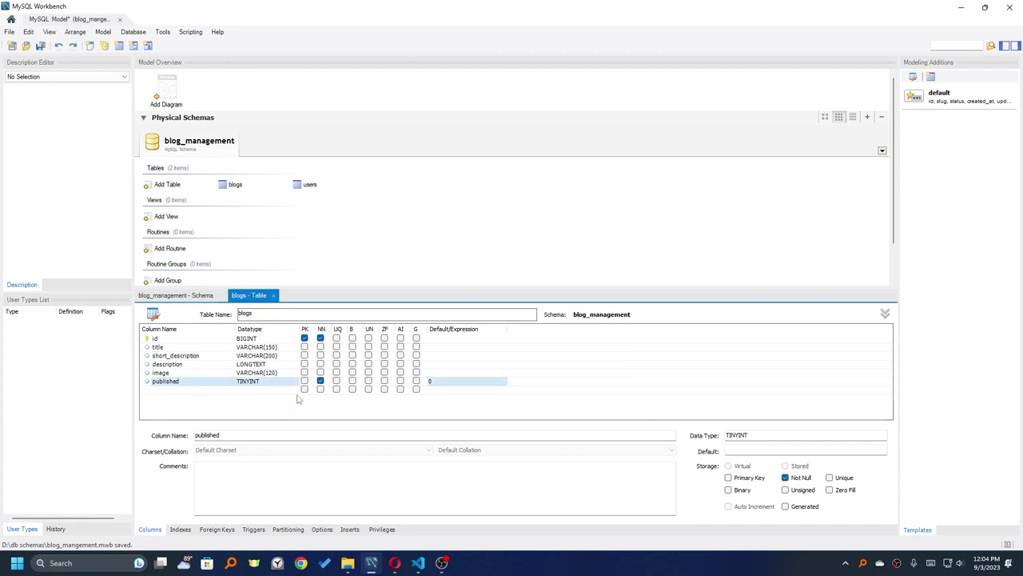
click(320, 381)
click(319, 382)
click(212, 392)
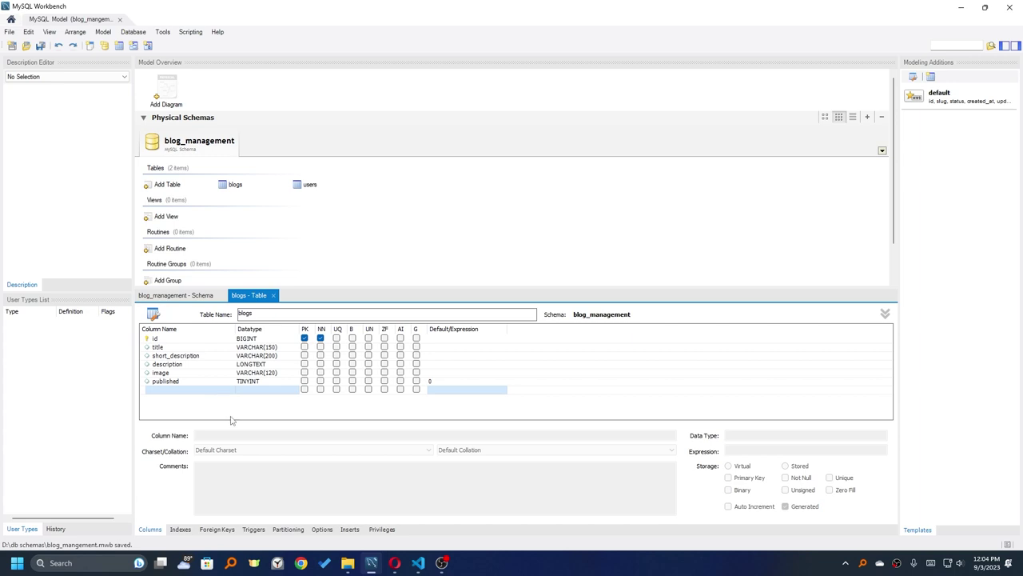
Step: Add a new EER diagram to the model and return to the model overview
double_click(168, 89)
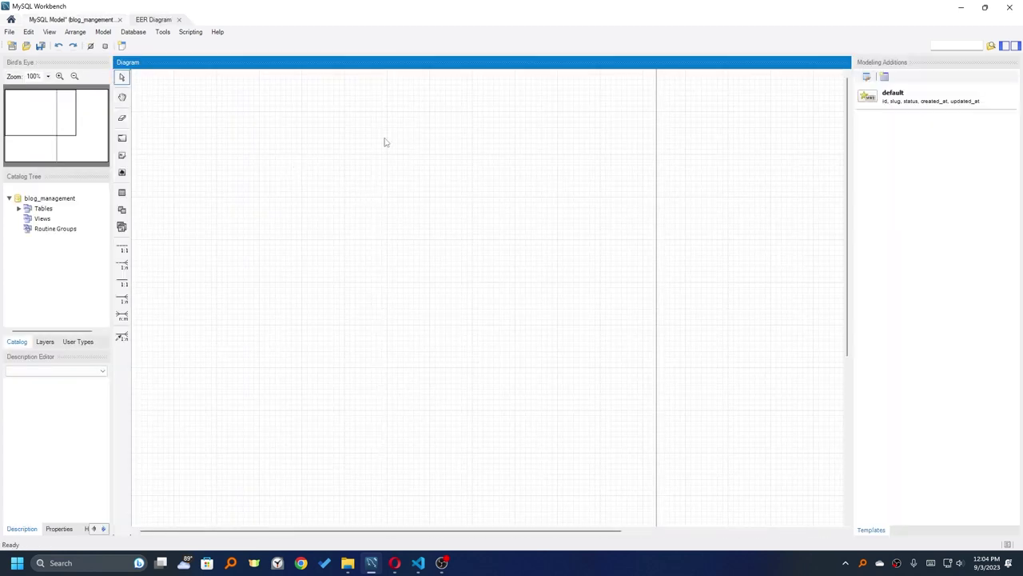
click(82, 21)
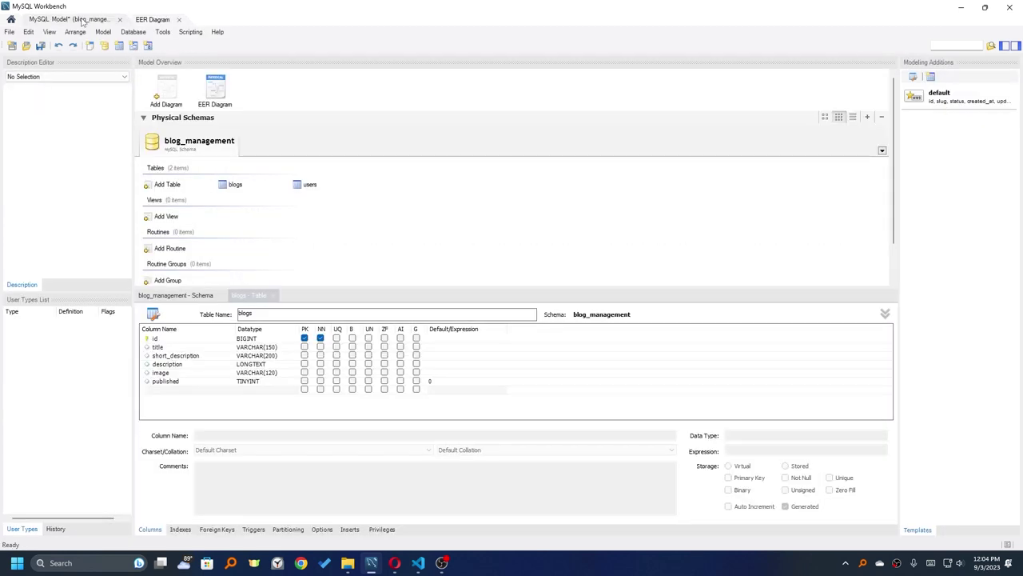
Step: Add another table named writers to the blog_management schema
double_click(163, 185)
text(c)
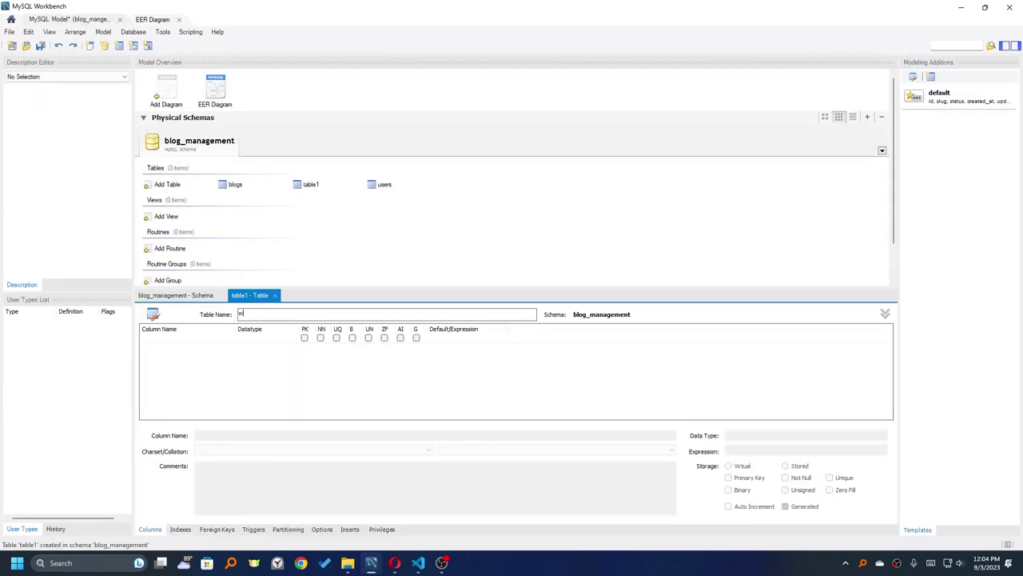
text(riters)
Step: Add an id column with datatype BIGINT to the writers table and save the model
click(183, 340)
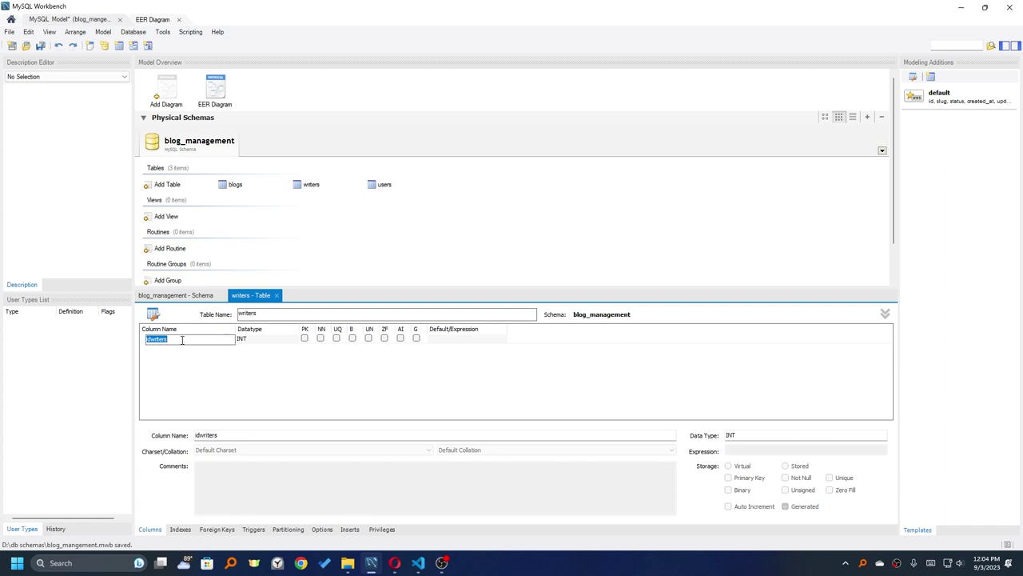
text(id)
key(Tab)
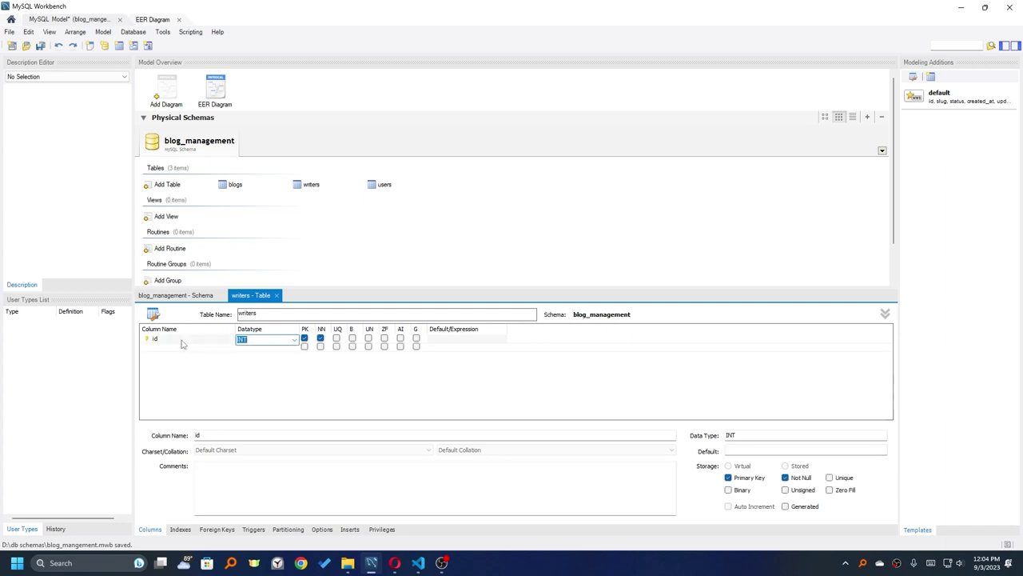
text(BIGINT)
key(Return)
Step: Add a title column with datatype VARCHAR(100) to the writers table and save the model
click(176, 349)
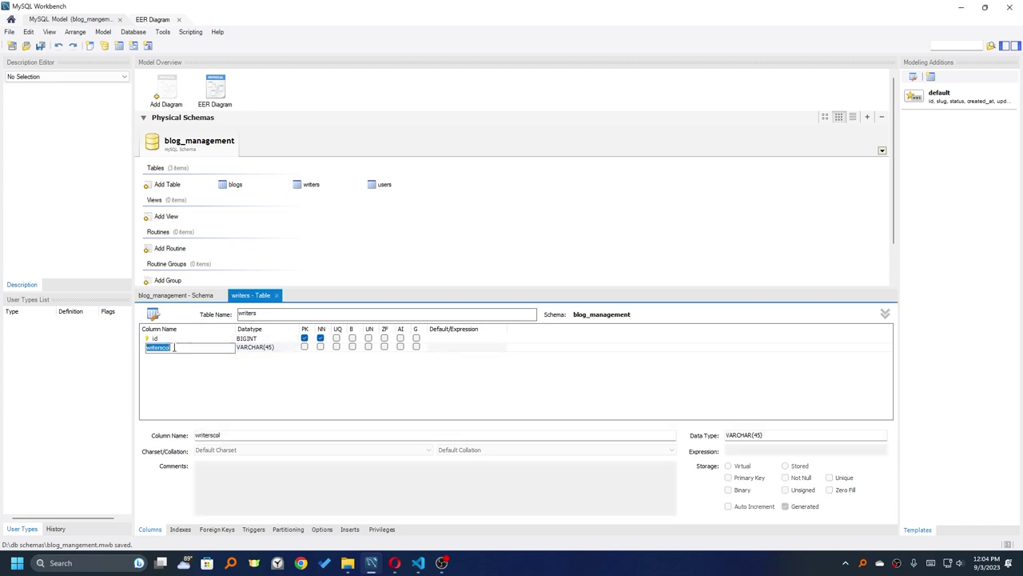
text(idtle)
key(Tab)
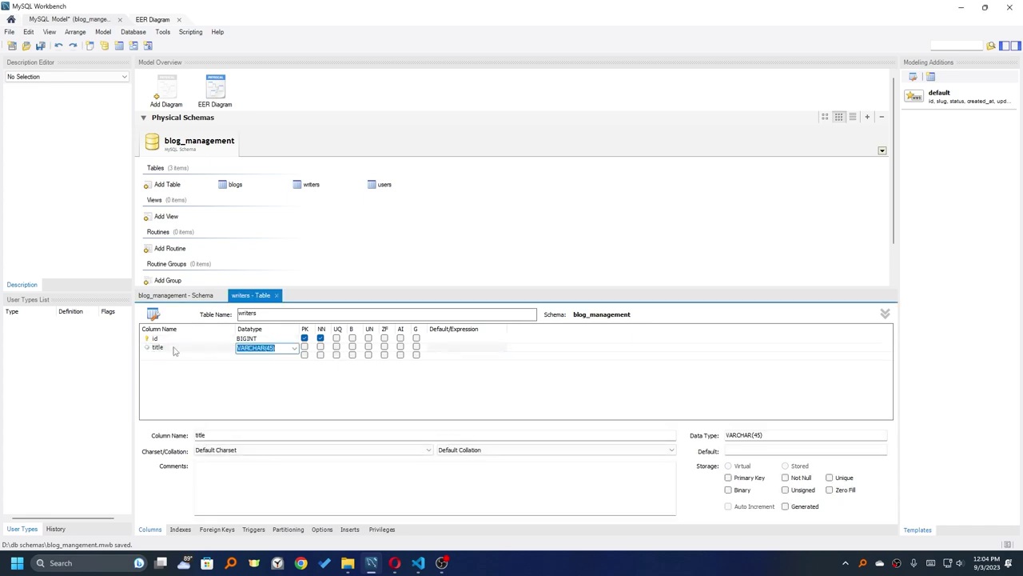
key(End)
key(BackSpace)
key(BackSpace)
key(BackSpace)
text(100))
key(Return)
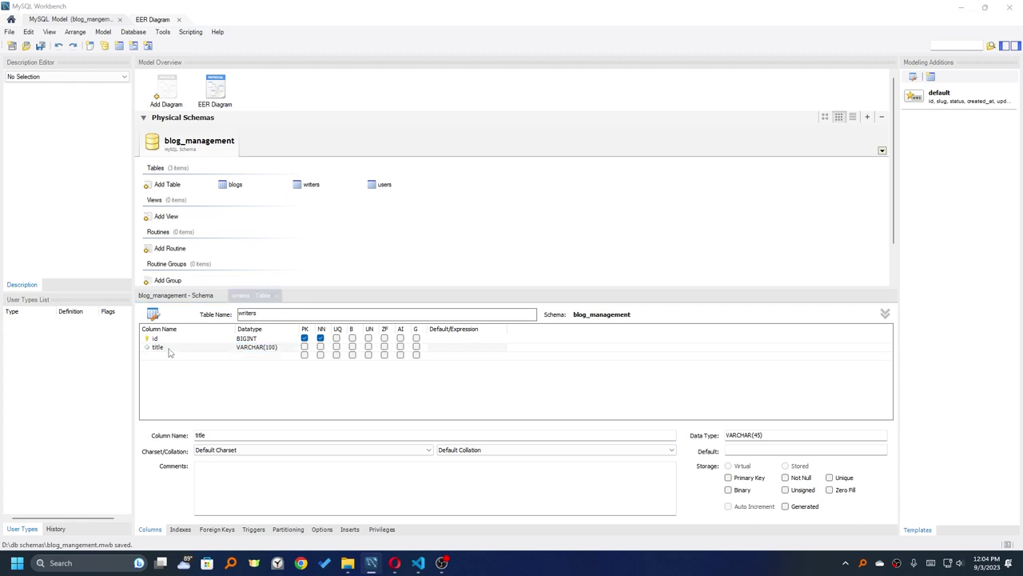
Step: Add a designation column to the writers table with datatype VARCHAR(45)
click(164, 361)
click(164, 361)
text(designation)
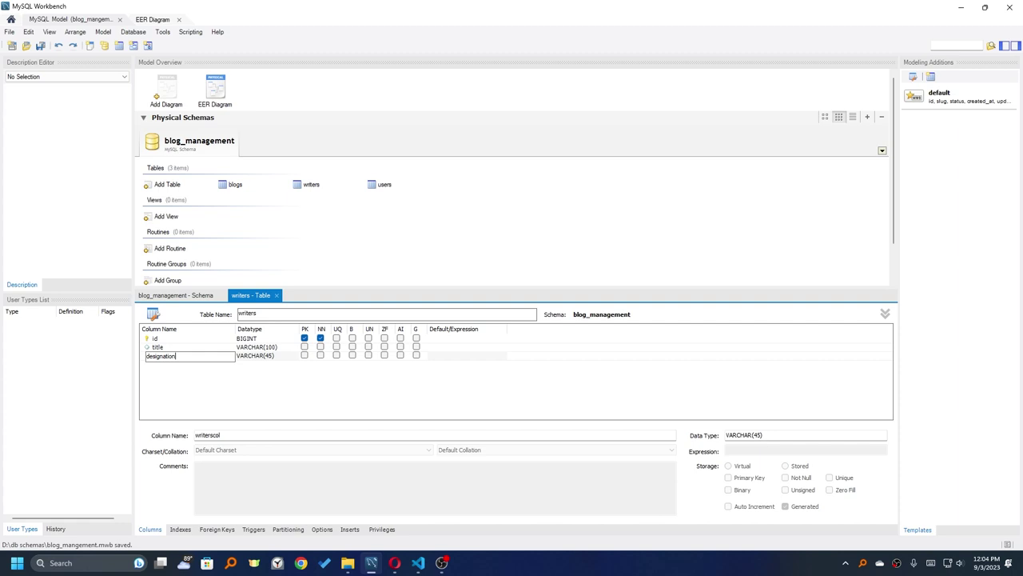
key(Tab)
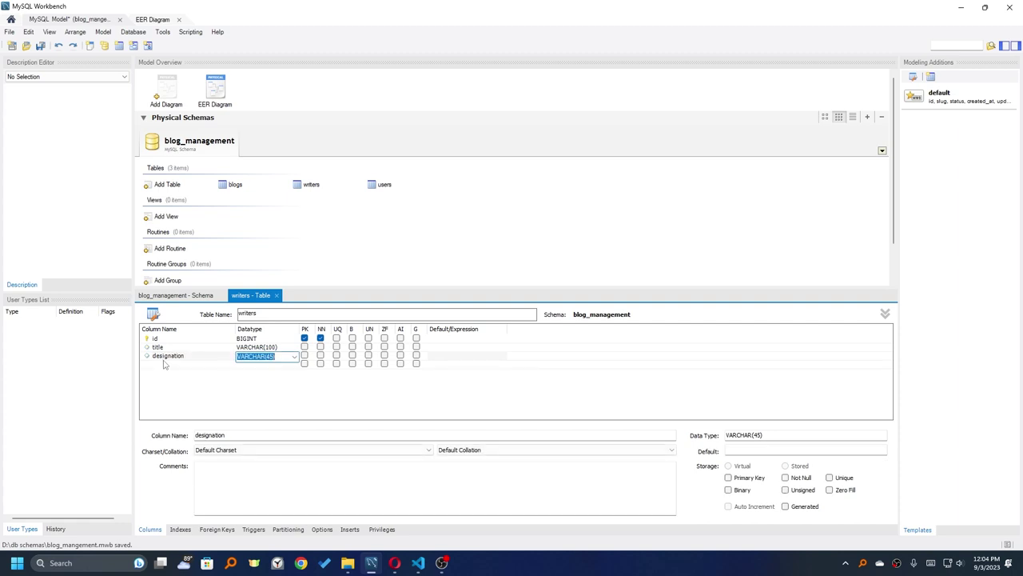
Step: Add a description column with datatype TEXT to the writers table and save the model
click(163, 364)
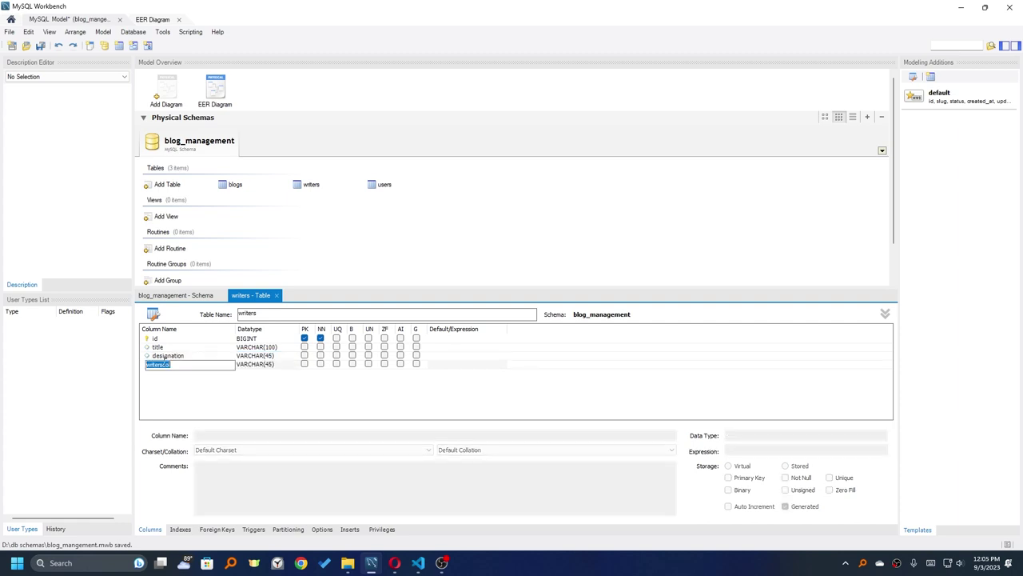
text(description)
key(Tab)
text(tex)
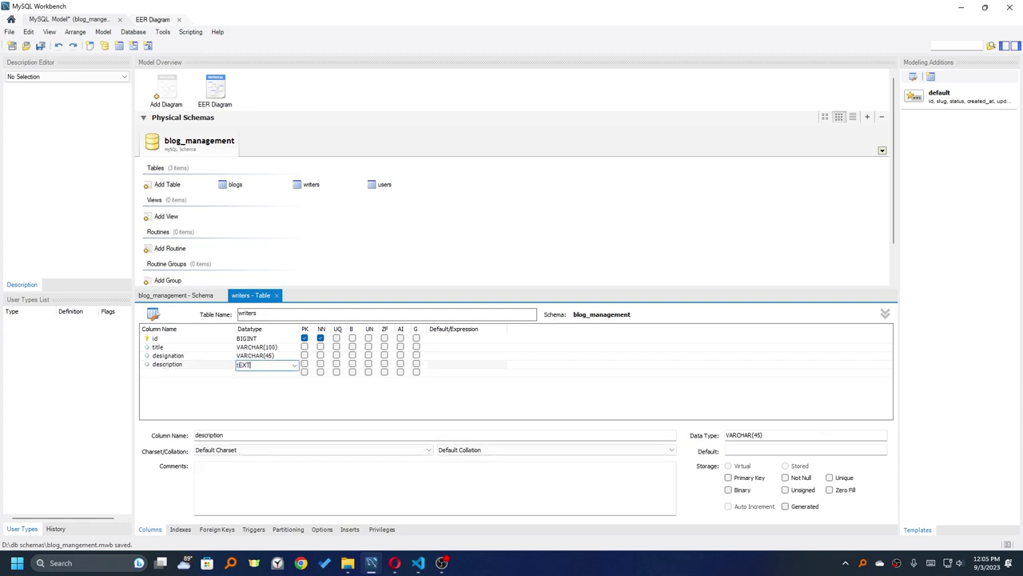
key(BackSpace)
key(BackSpace)
text(ext)
key(Return)
click(229, 396)
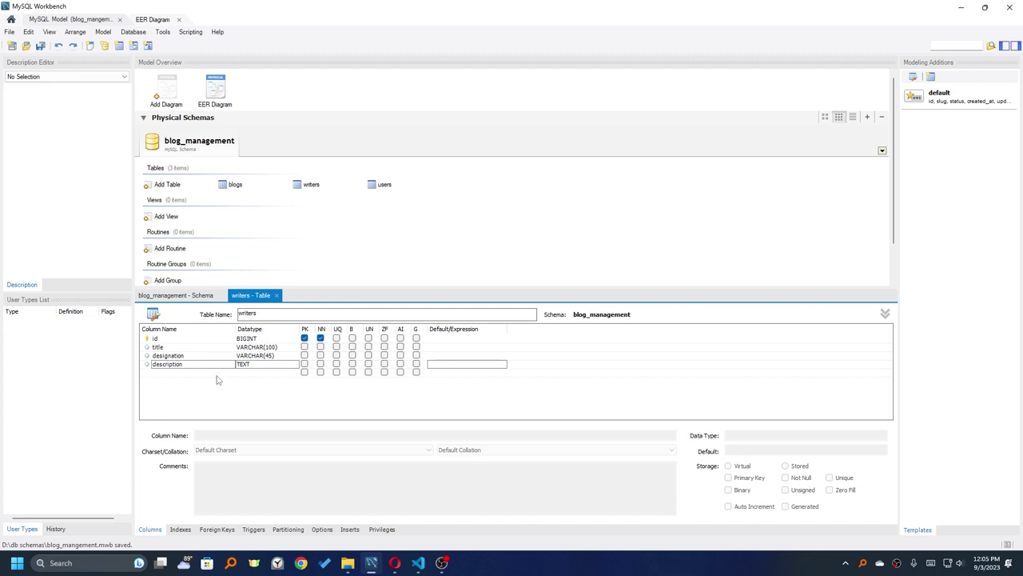
click(221, 375)
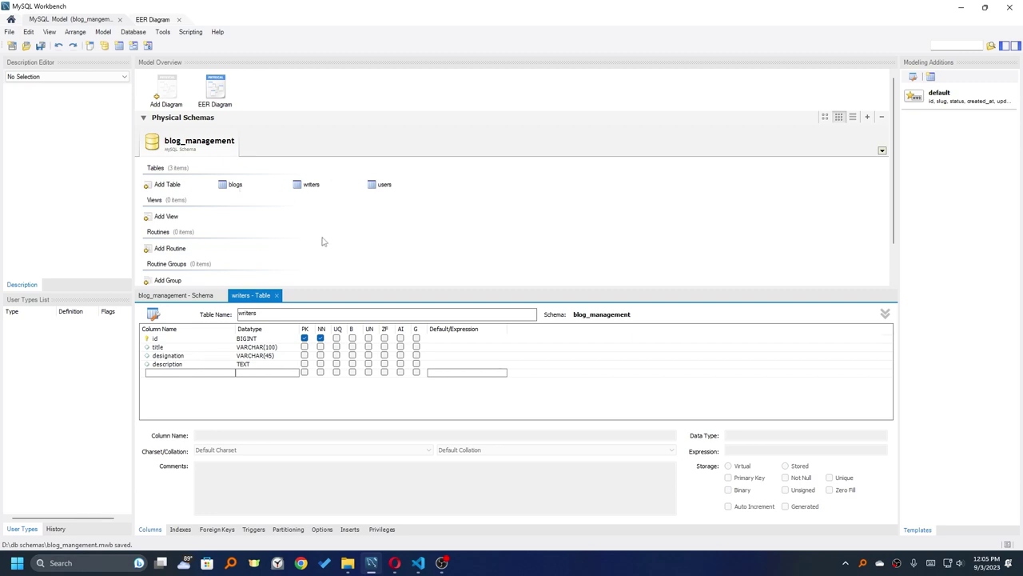
Step: Add another table named blog_writer to the blog_management schema
double_click(178, 189)
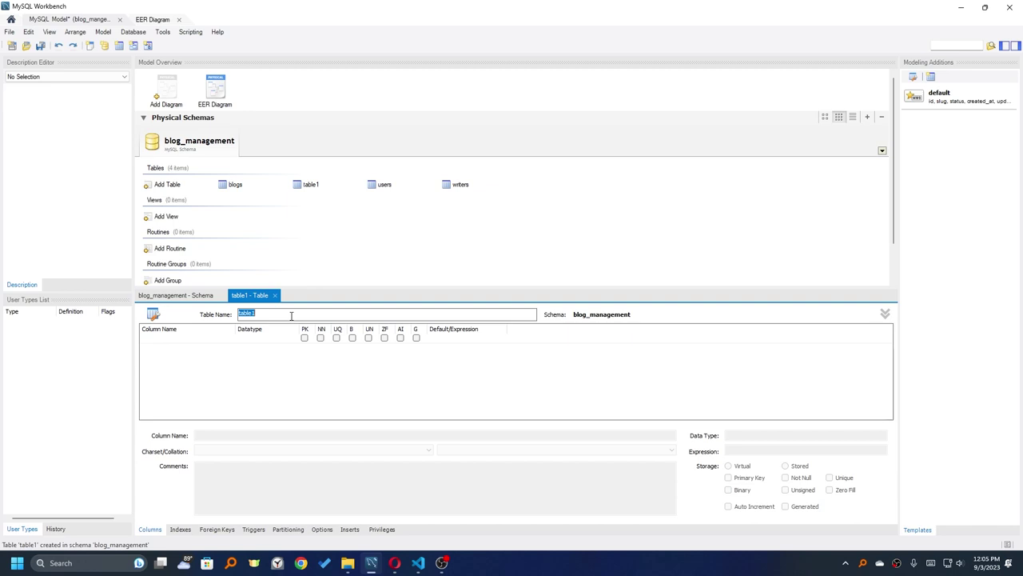
text(blog_writer)
key(Return)
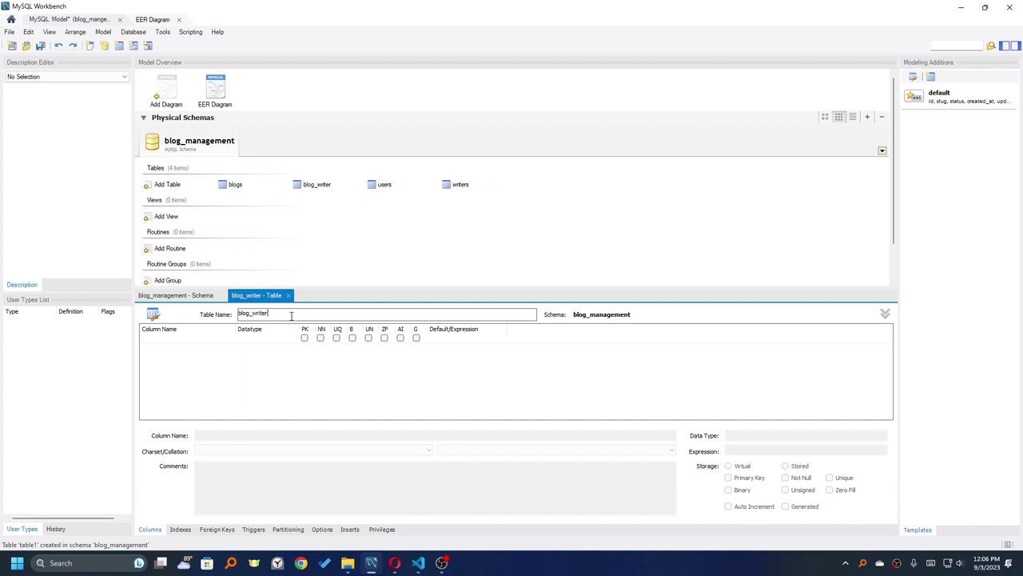
Step: Add an id column with datatype BIGINT to the blog_writer table and save the model
click(172, 338)
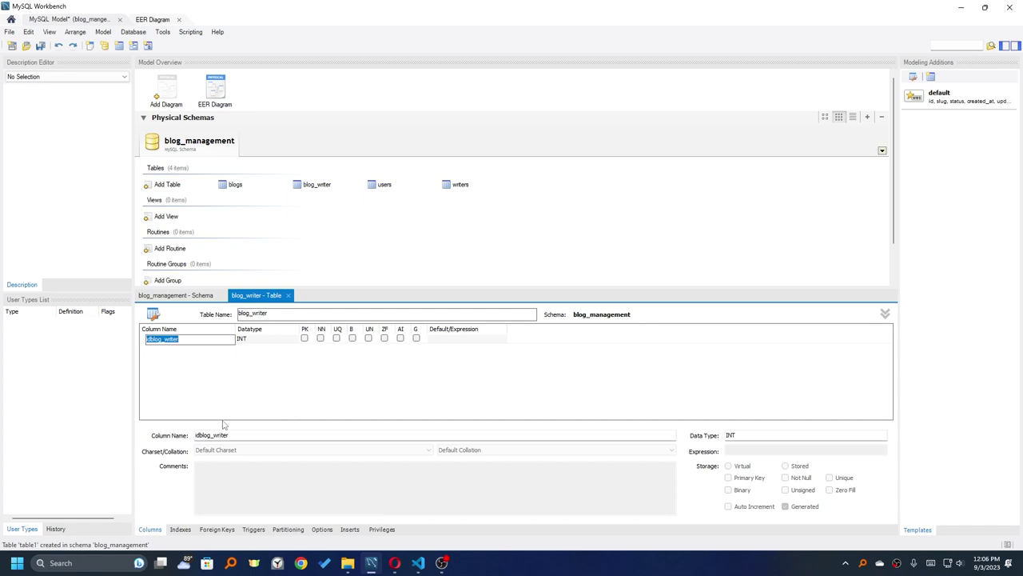
text(id)
key(Tab)
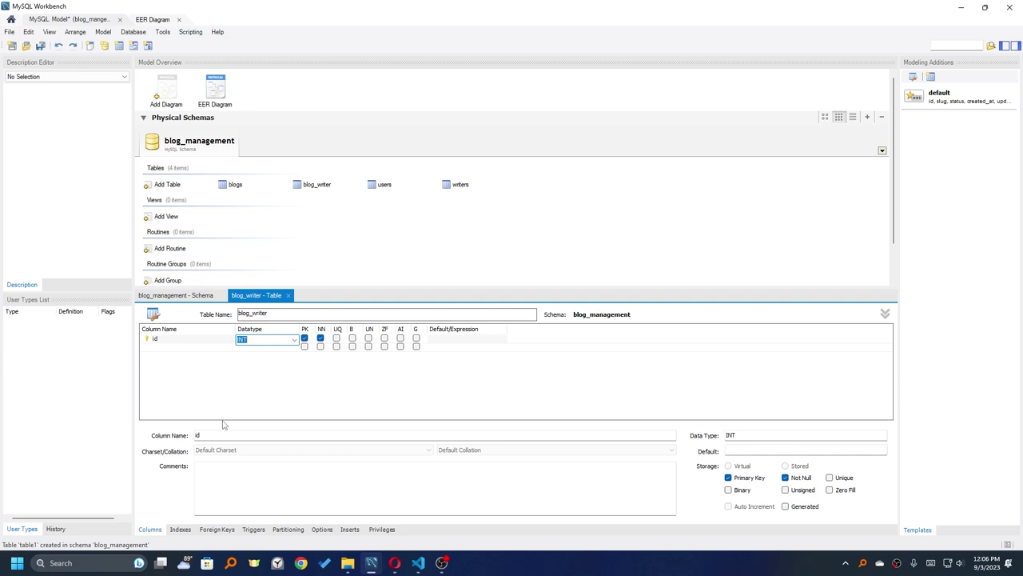
text(BIGINT)
key(ctrl+s)
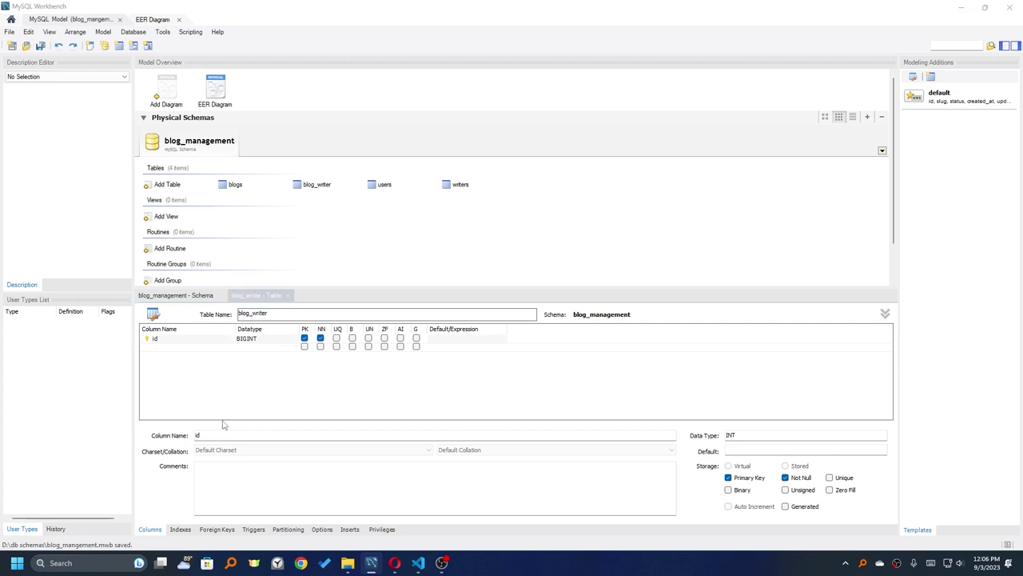
Step: Add a blog_id column with datatype BIGINT to the blog_writer table and save the model
double_click(169, 347)
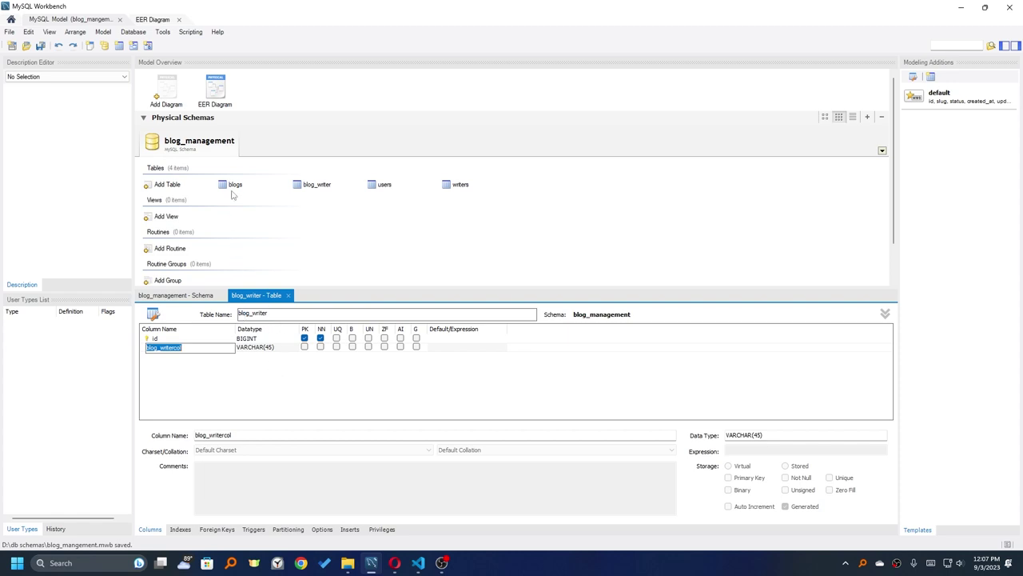
text(blog_id)
key(Tab)
text(BIGI)
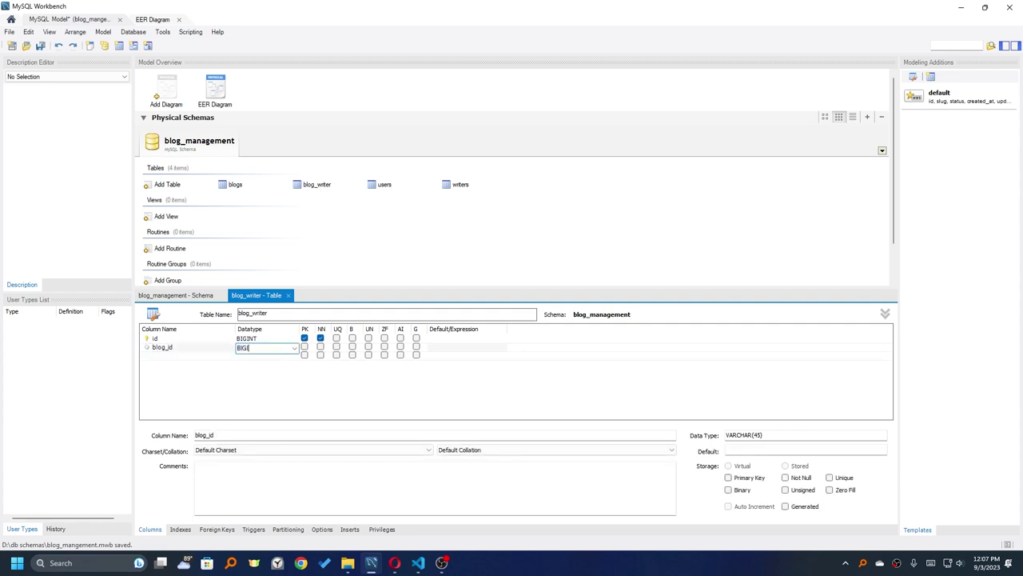
text(NT)
click(317, 245)
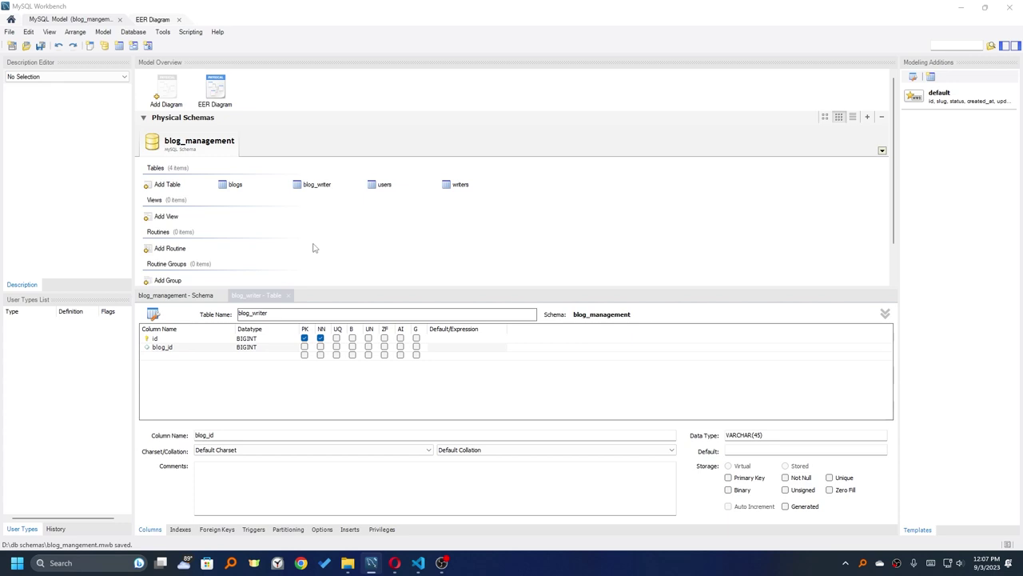
Step: Add a writer_id column with datatype BIGINT to the blog_writer table and save the model
double_click(168, 362)
text(wr)
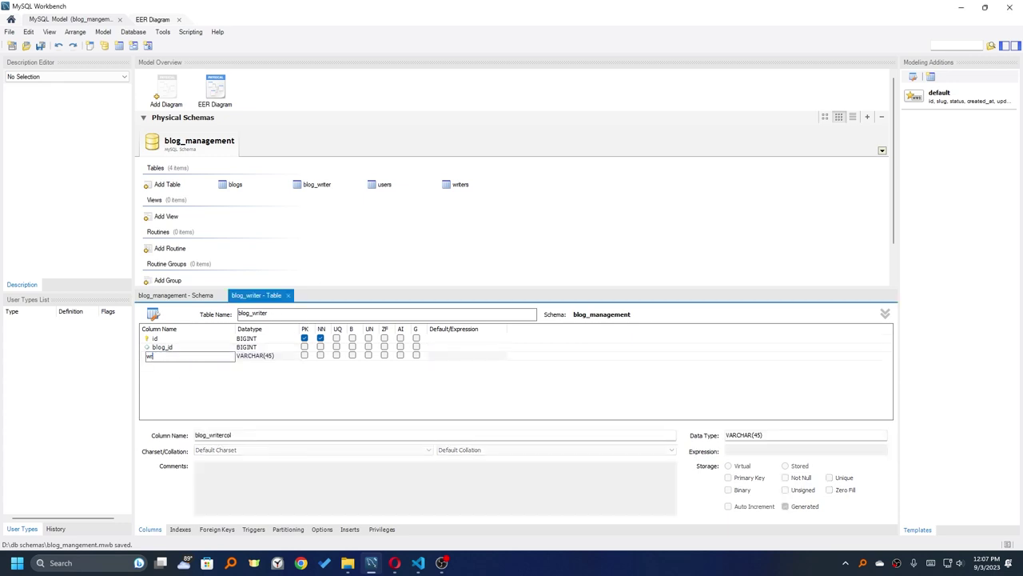
text(iter_id)
key(Tab)
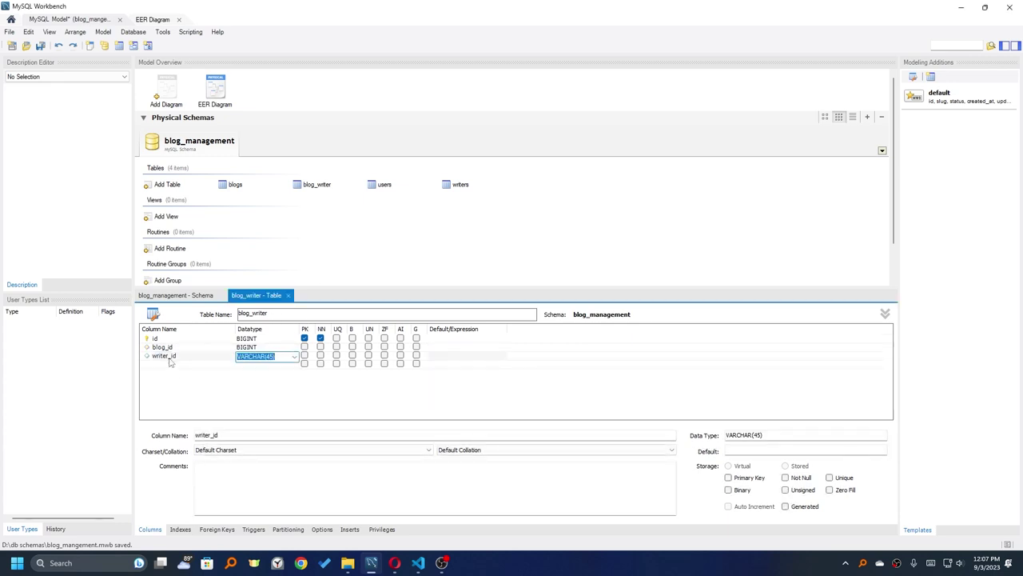
key(shift+F10)
key(i)
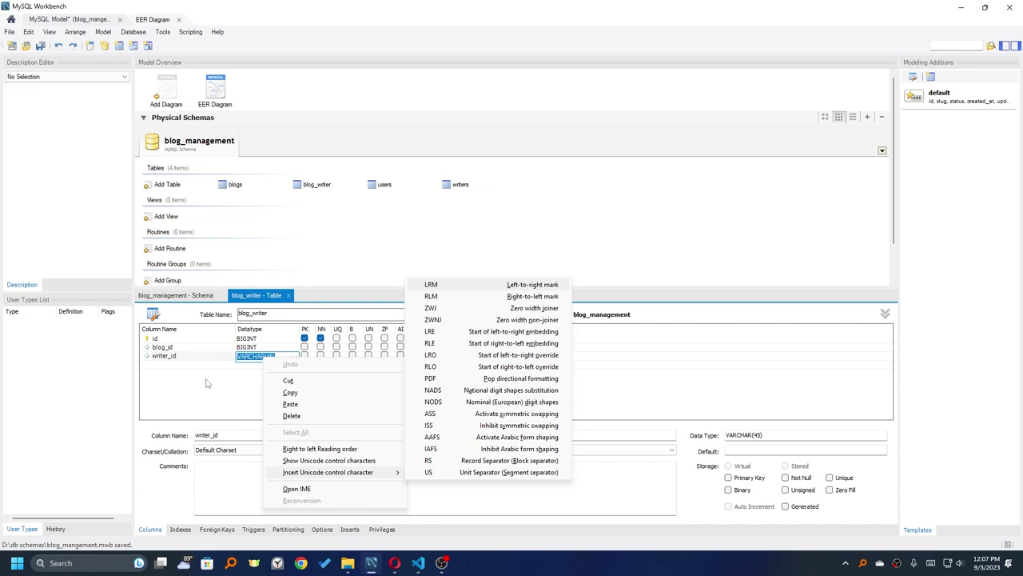
key(Escape)
text(BIGINT)
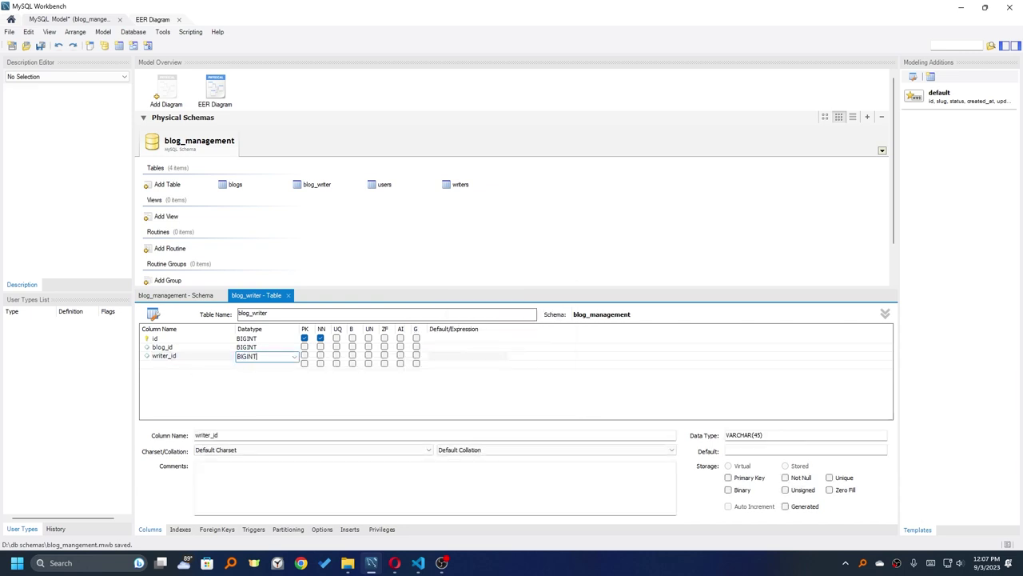
key(Return)
key(ctrl+s)
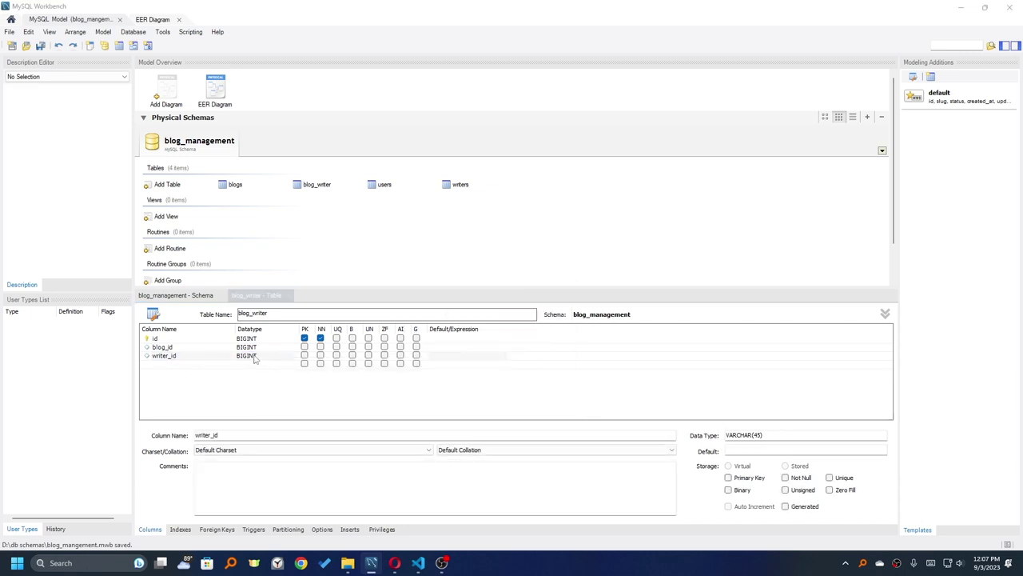
Step: Make the id, blog_id and writer_id columns of the blog_writer table unsigned
click(369, 346)
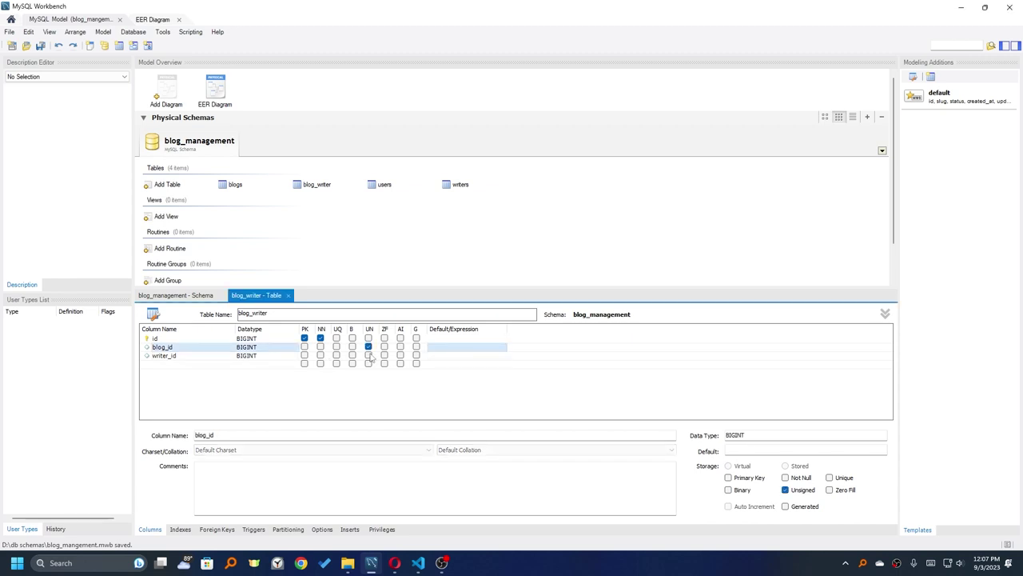
click(369, 355)
click(369, 339)
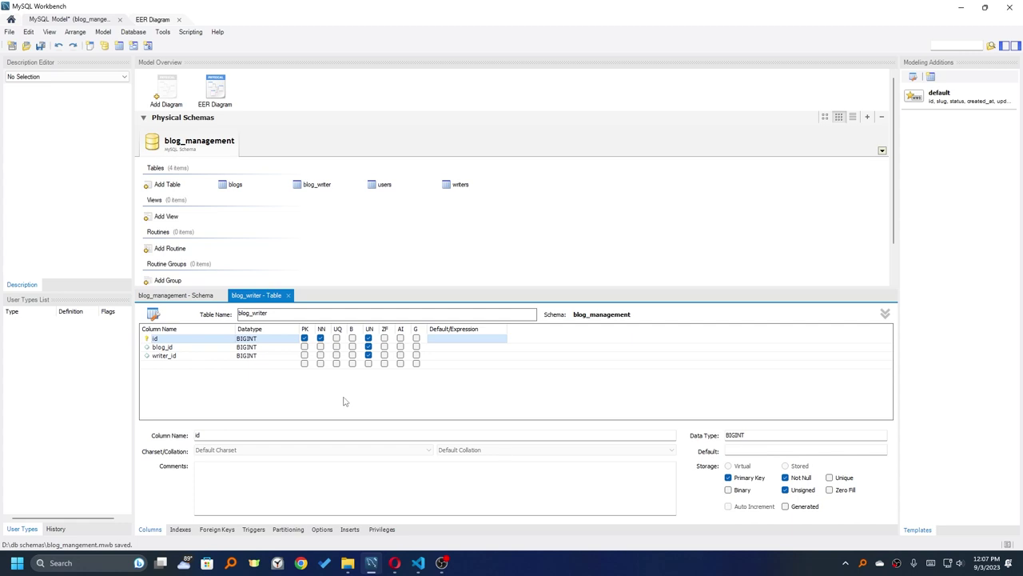
click(339, 404)
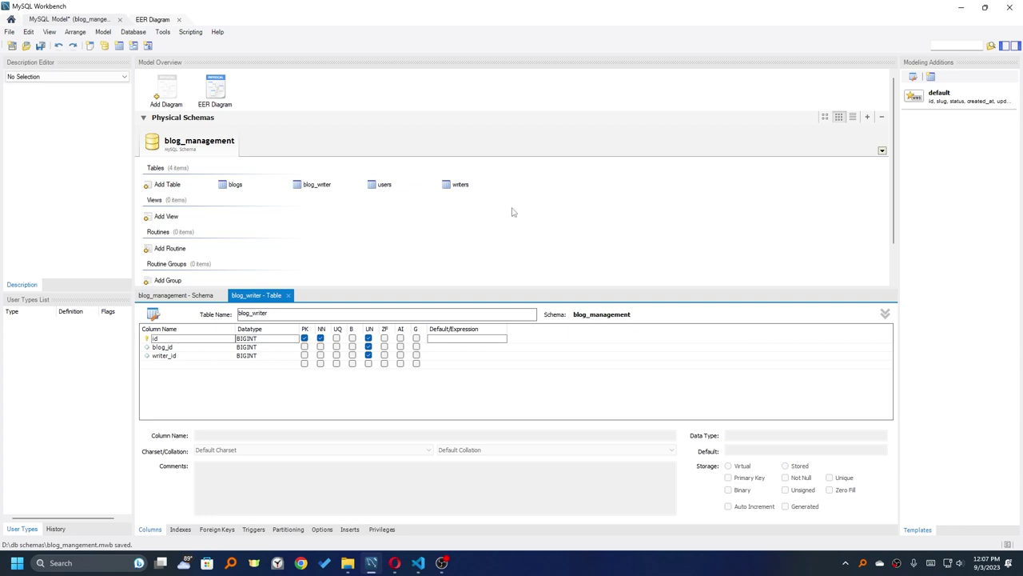
Step: Rename the existing EER diagram in the model overview to users
click(305, 113)
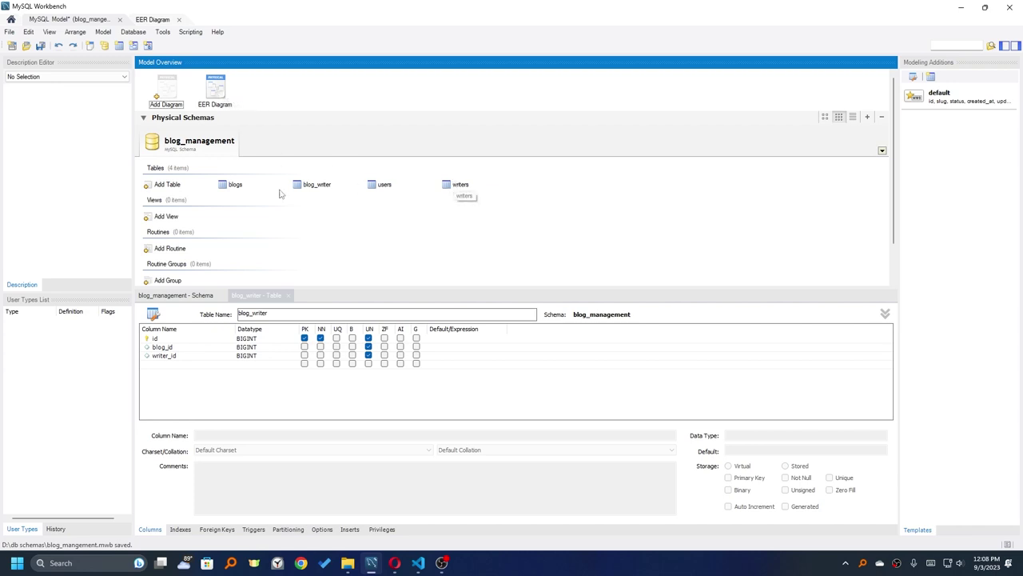
right_click(217, 106)
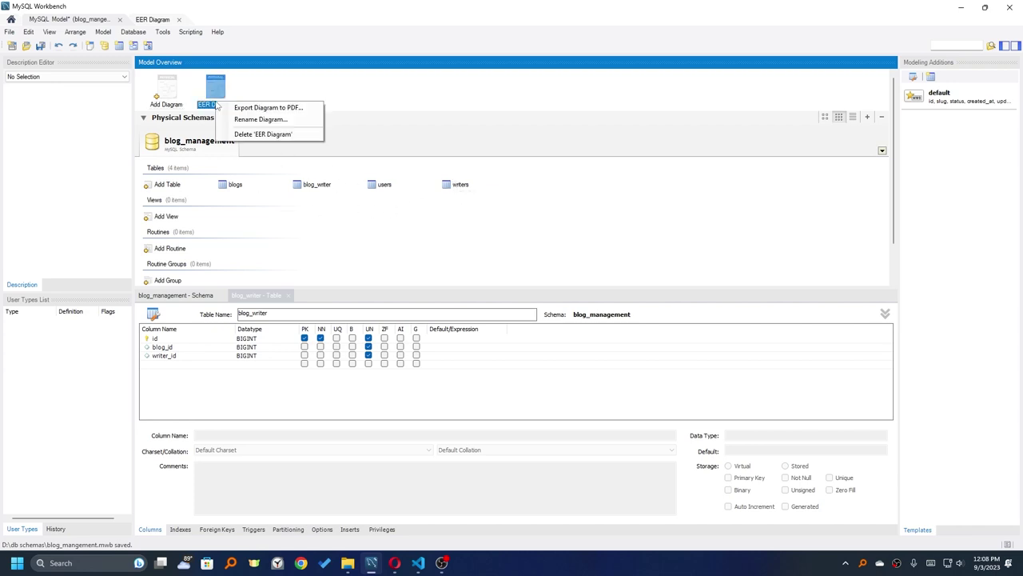
click(243, 120)
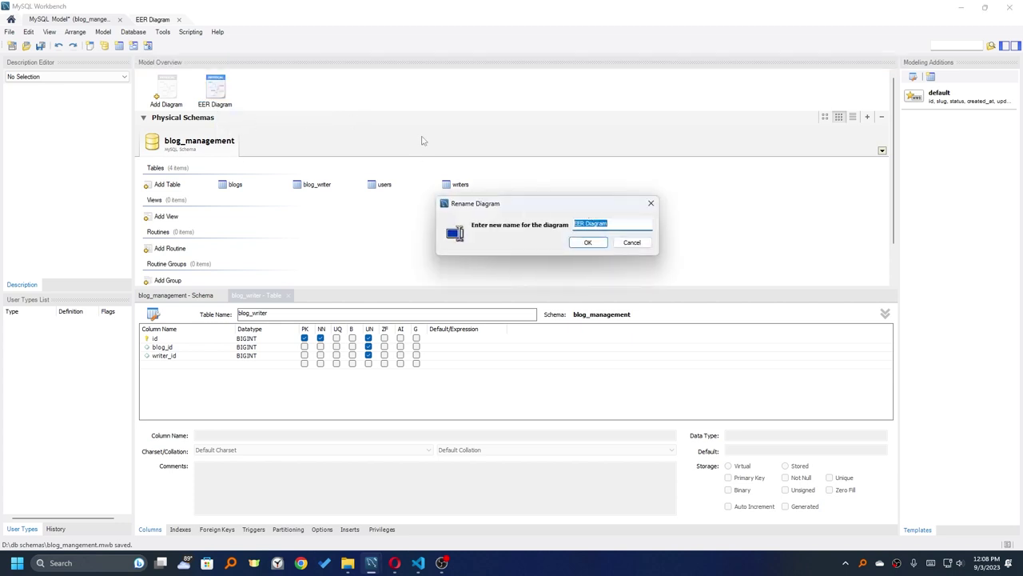
key(BackSpace)
text(user and lo)
key(BackSpace)
key(BackSpace)
key(BackSpace)
key(BackSpace)
key(BackSpace)
key(BackSpace)
key(BackSpace)
key(BackSpace)
click(574, 246)
Step: Add a second EER diagram to the model and return to the model overview
click(168, 96)
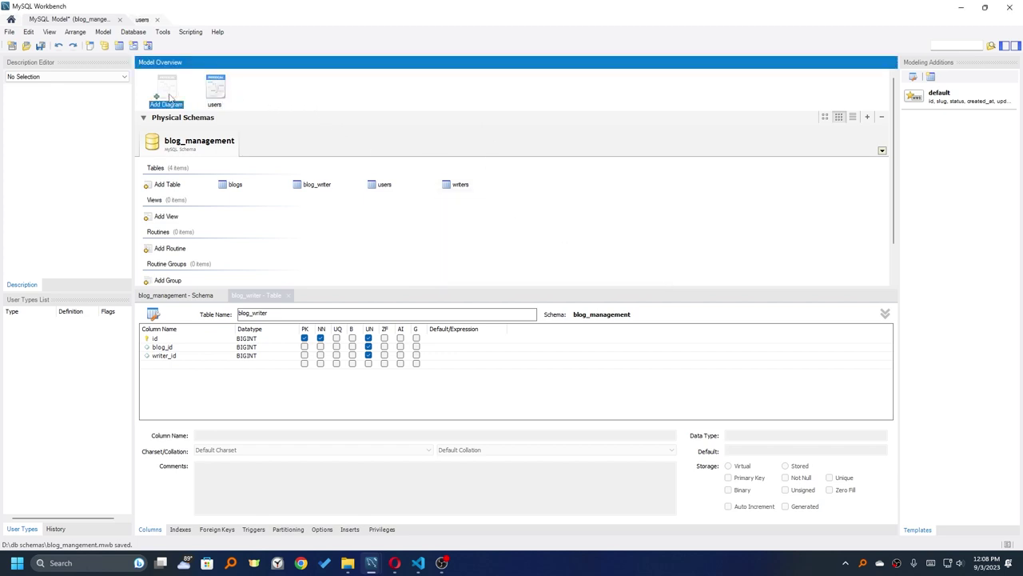
double_click(168, 96)
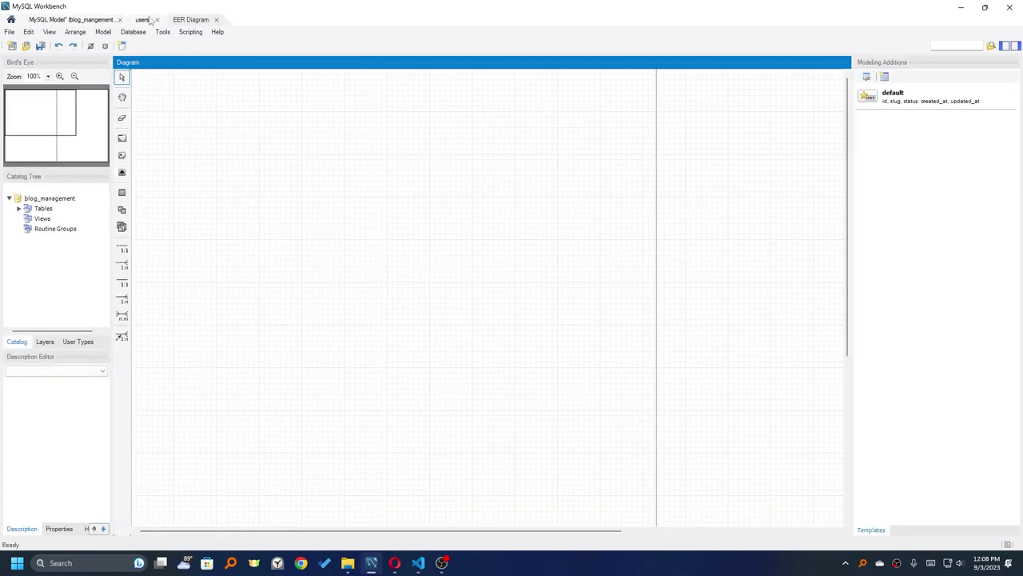
click(113, 22)
click(267, 93)
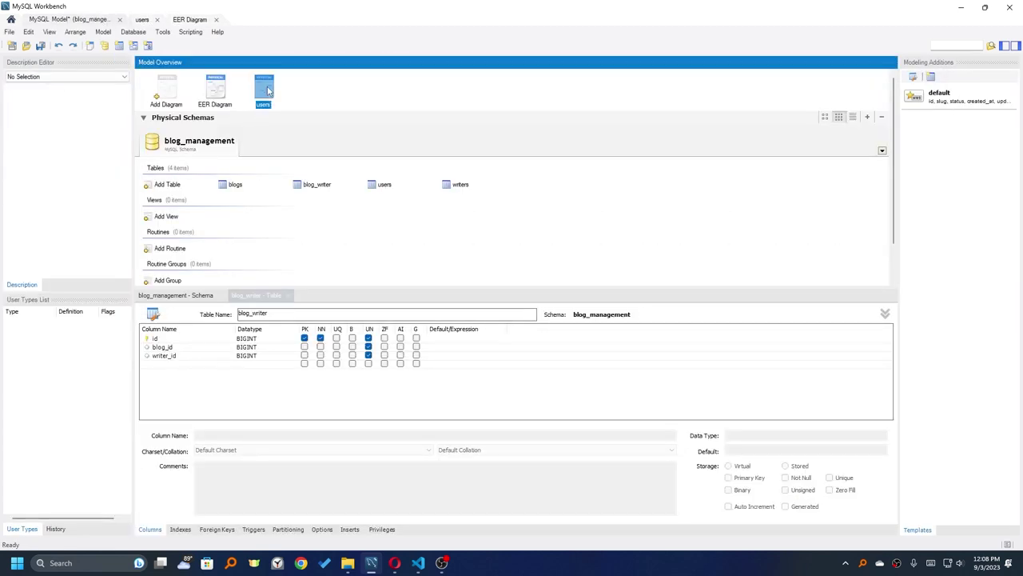
Step: Rename the new EER diagram to blogs
click(207, 92)
right_click(208, 92)
click(259, 109)
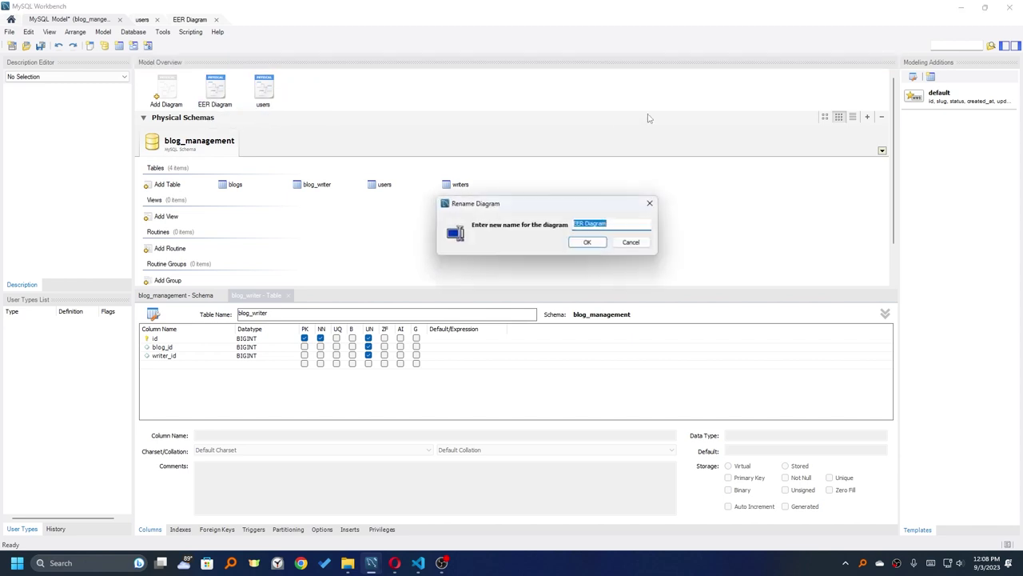
text(blogs)
key(Return)
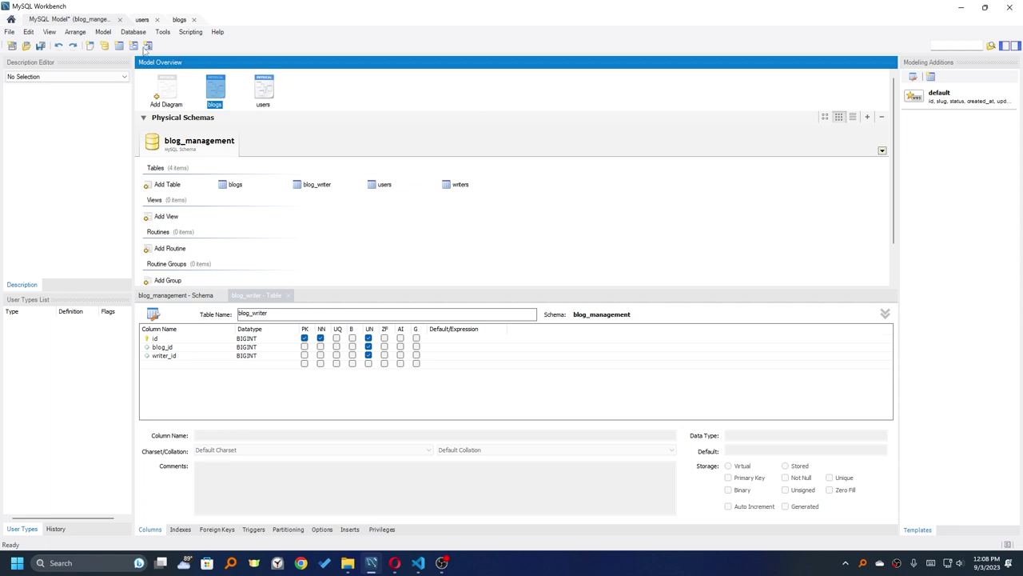
Step: Place the users table near the upper-left corner of the users diagram and stretch its box taller
click(145, 21)
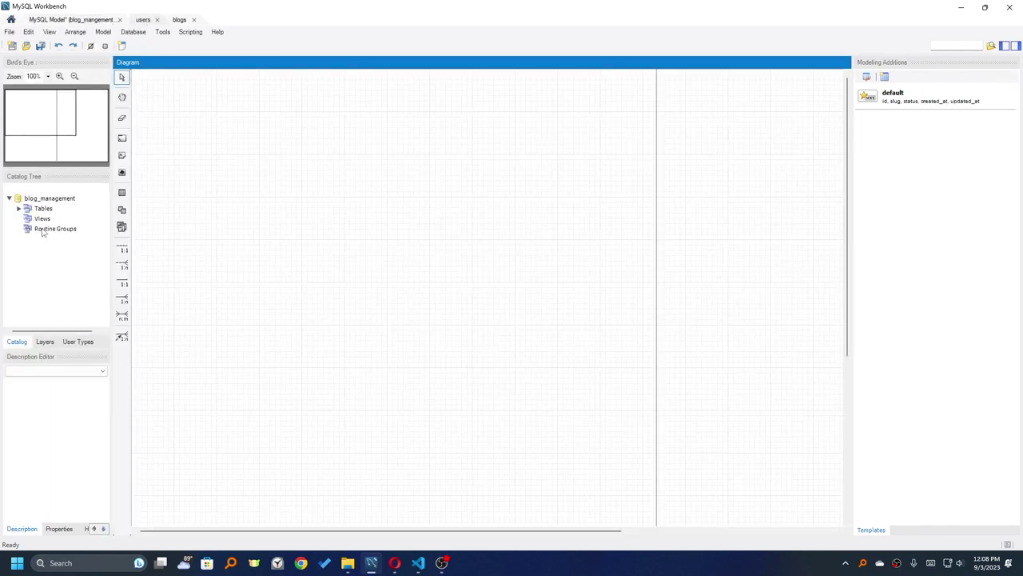
click(19, 208)
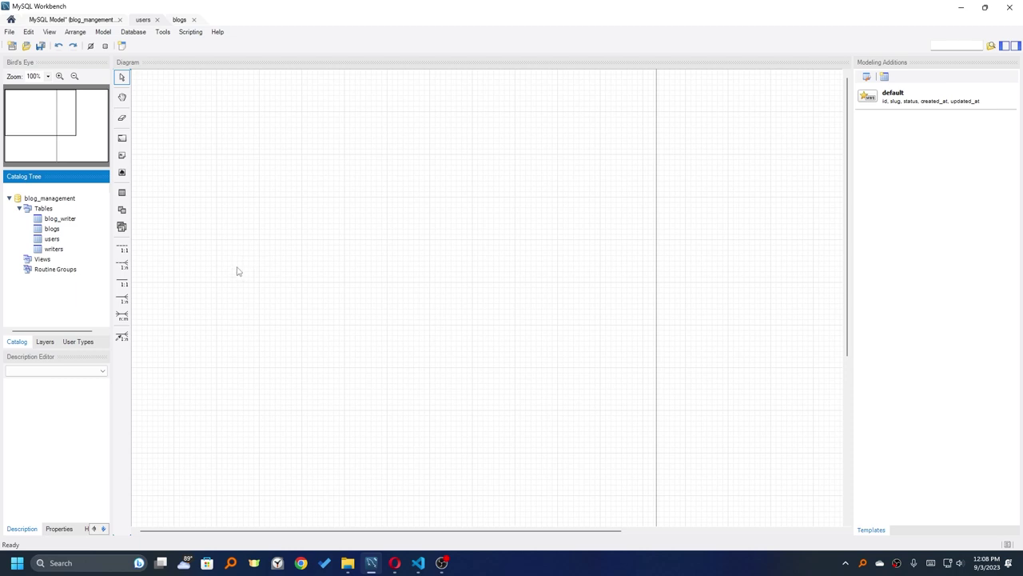
click(51, 239)
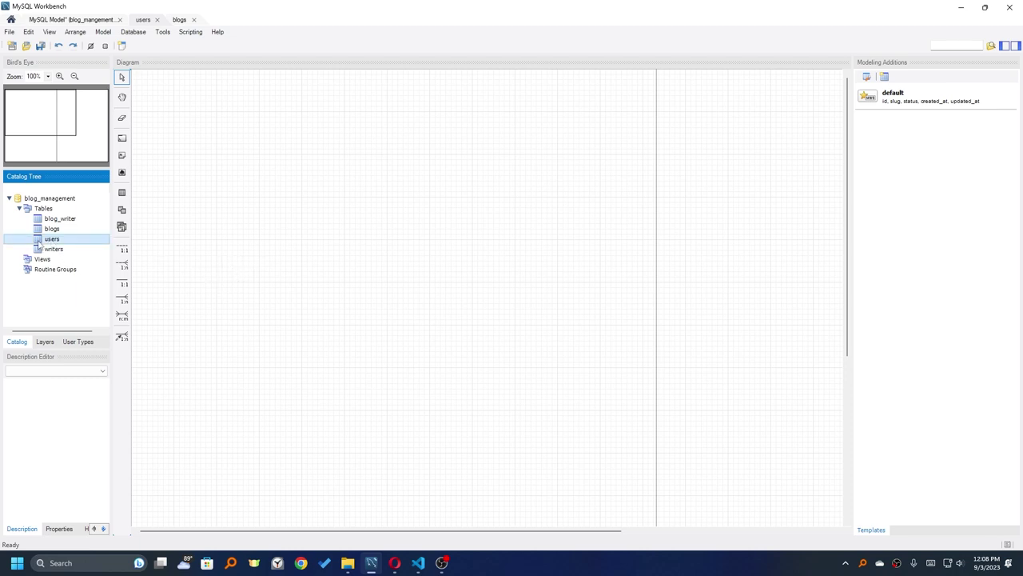
double_click(38, 242)
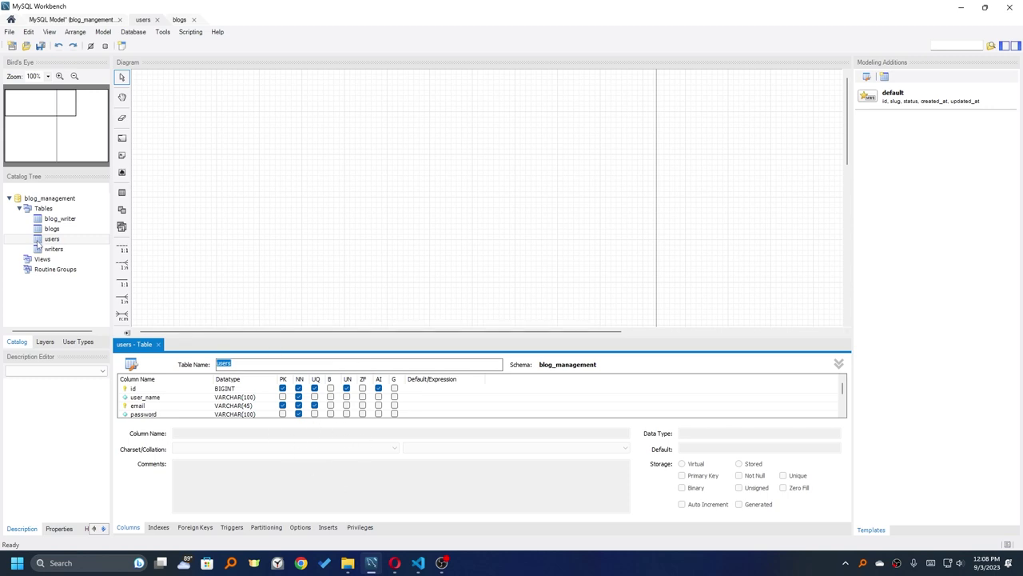
drag(41, 240, 213, 99)
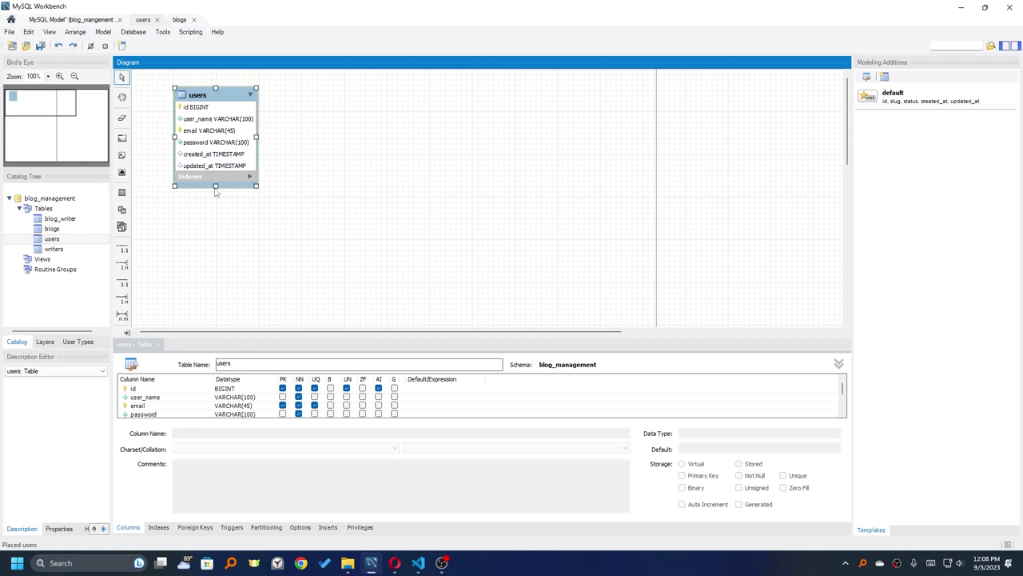
drag(215, 186, 216, 242)
click(406, 206)
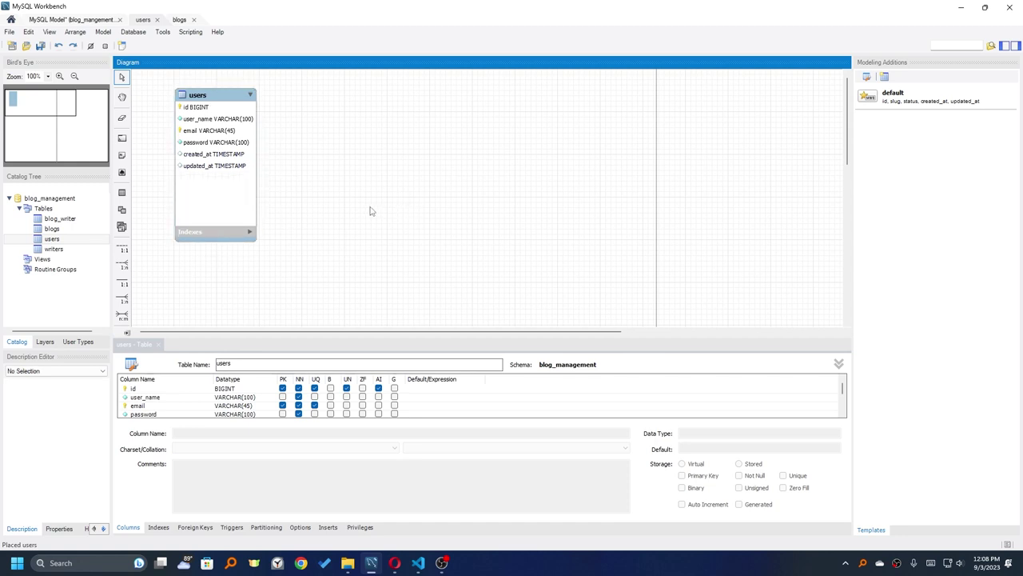
Step: Enlarge the table editor area and add a column named image to the users table
click(352, 337)
drag(352, 337, 359, 291)
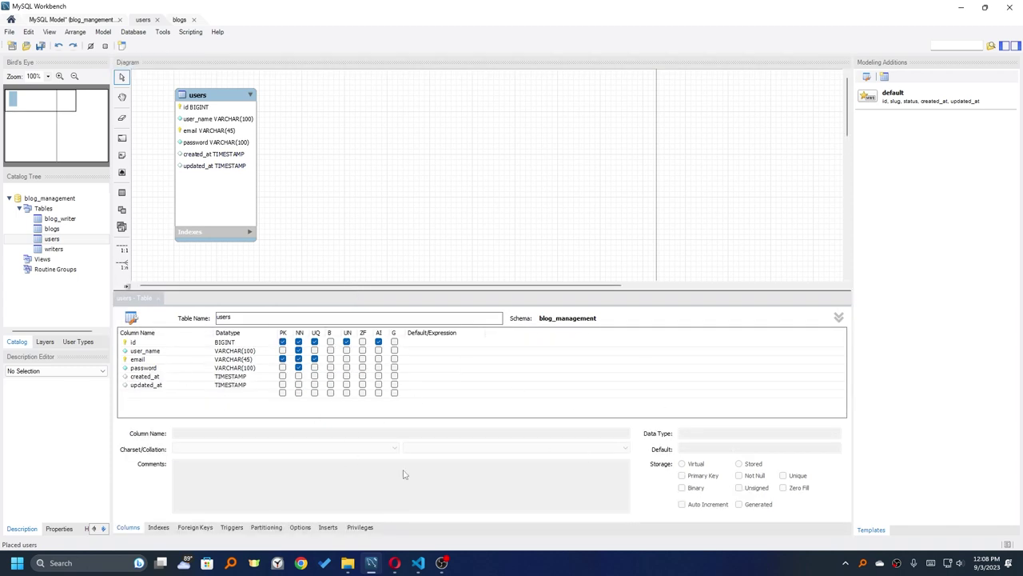
double_click(143, 394)
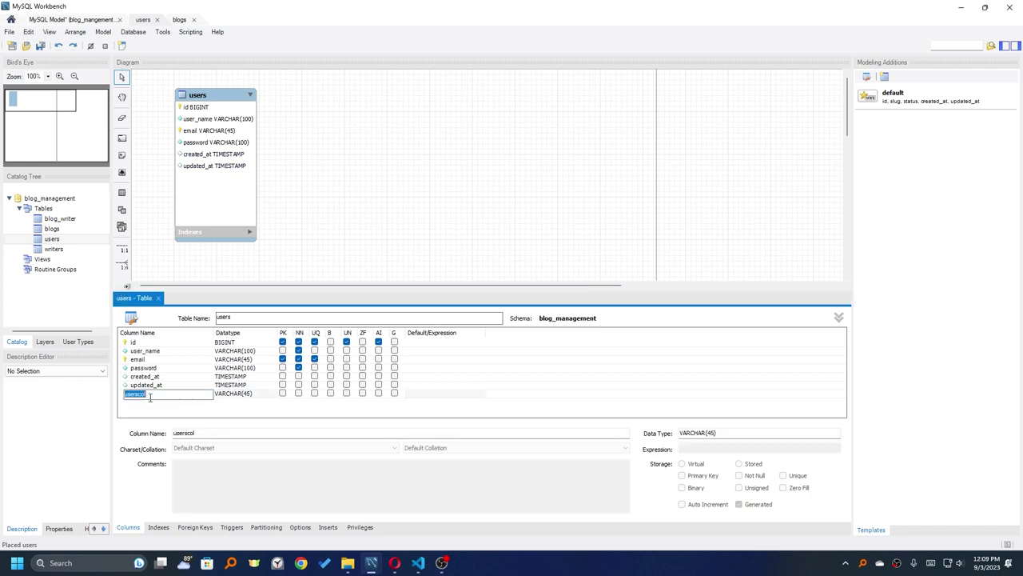
key(BackSpace)
text(phot)
key(BackSpace)
key(BackSpace)
key(BackSpace)
text(image)
Step: Set the image column's datatype to VARCHAR(120) and save the model
key(Tab)
key(End)
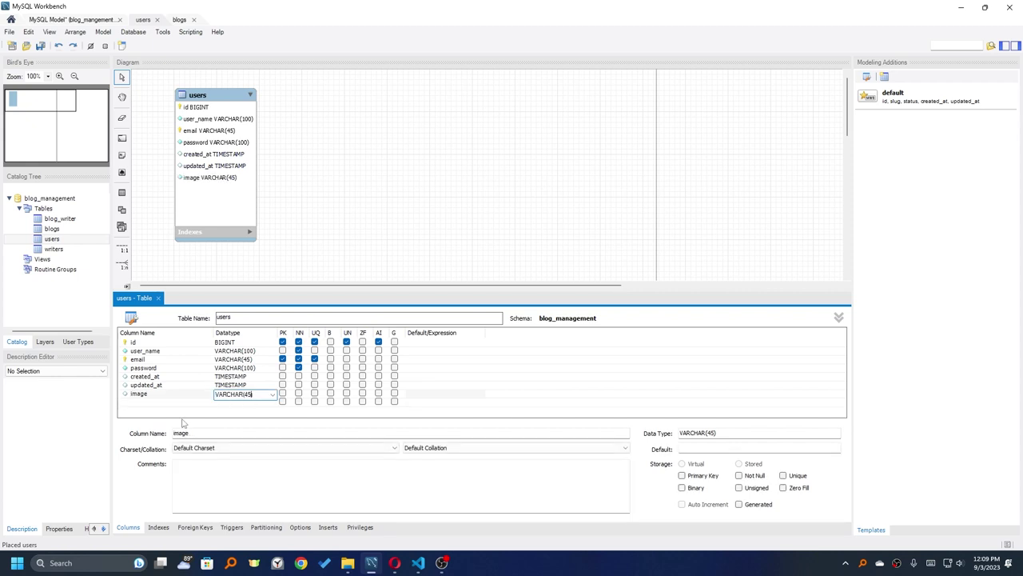
key(BackSpace)
key(BackSpace)
text(120)
key(Return)
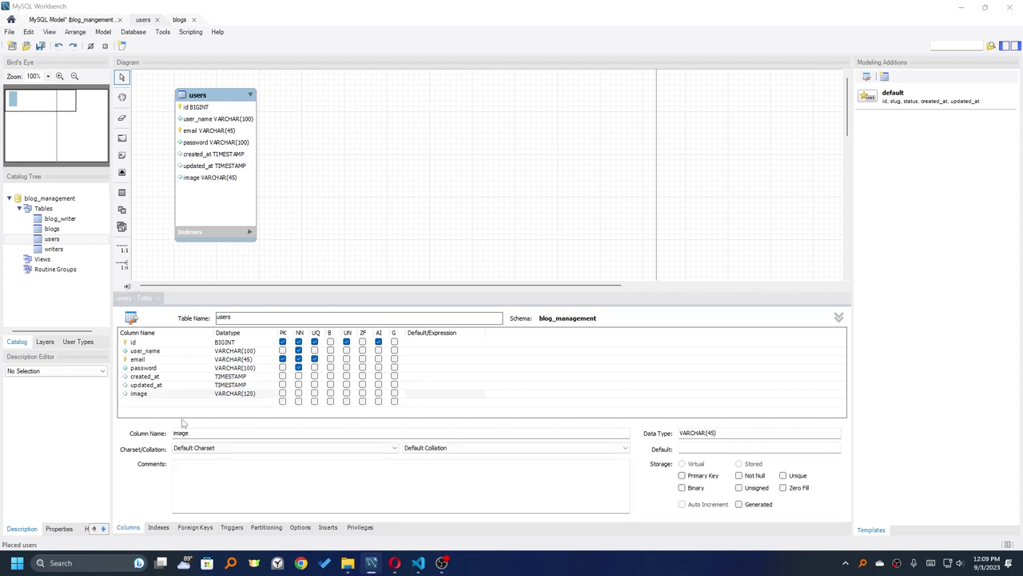
key(ctrl+s)
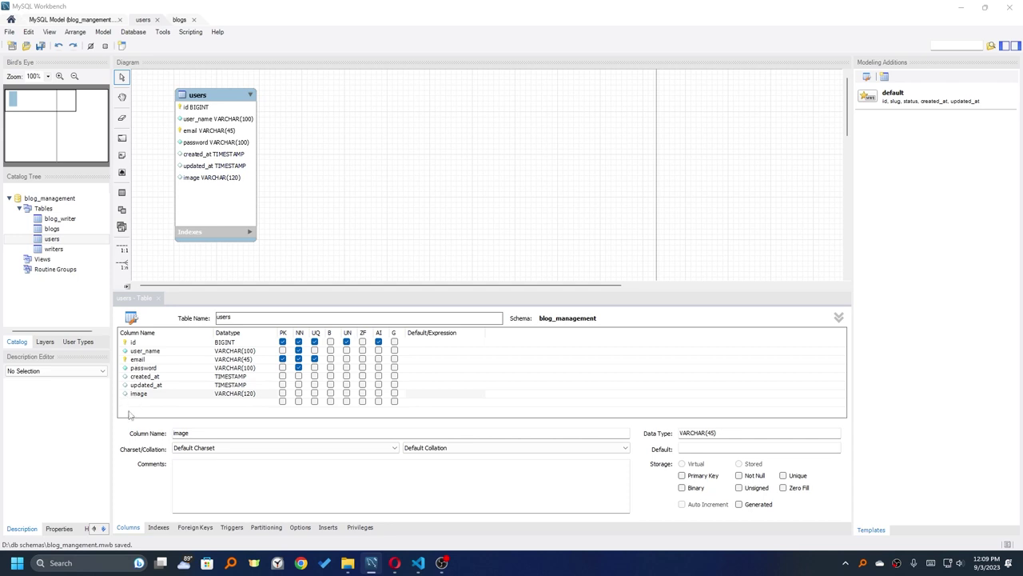
Step: Move the image column of the users table directly above created_at
drag(128, 395, 132, 377)
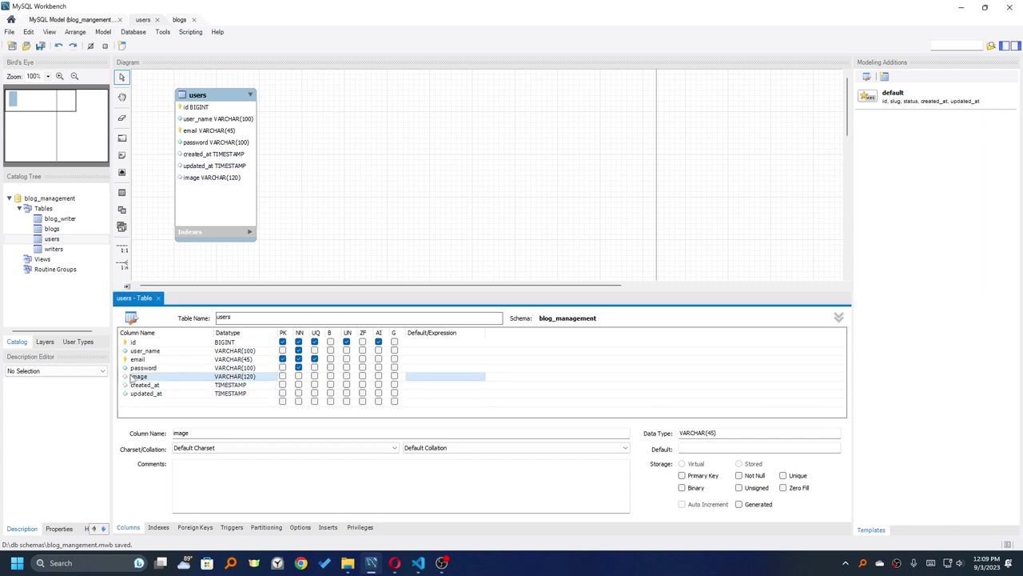
click(140, 416)
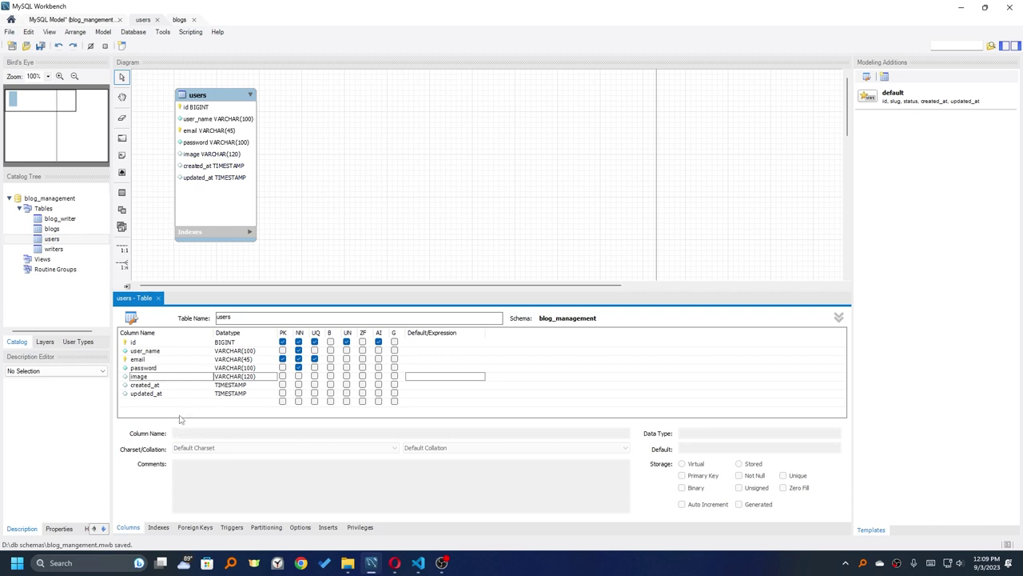
click(149, 386)
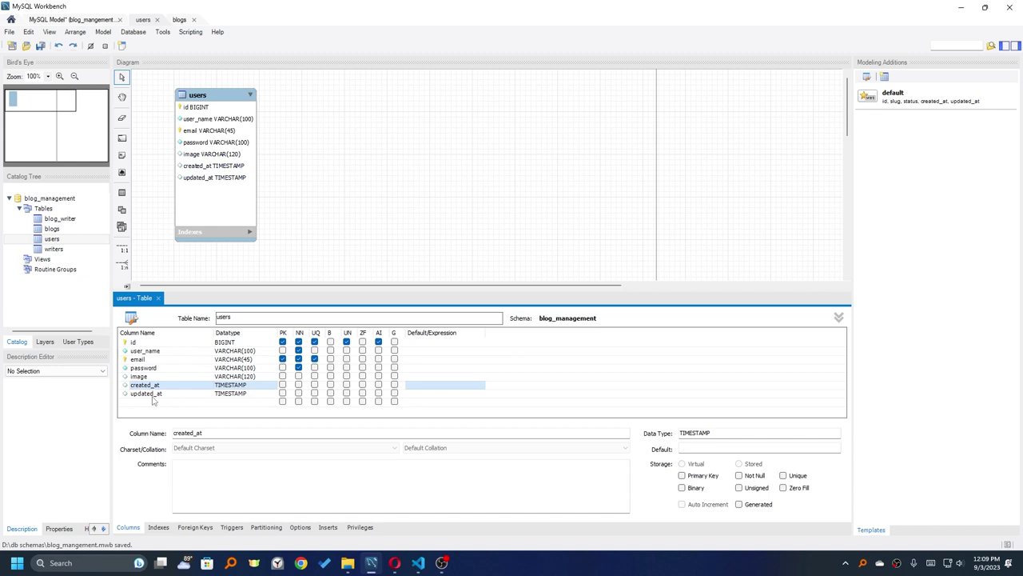
shift+click(153, 394)
ctrl+click(154, 381)
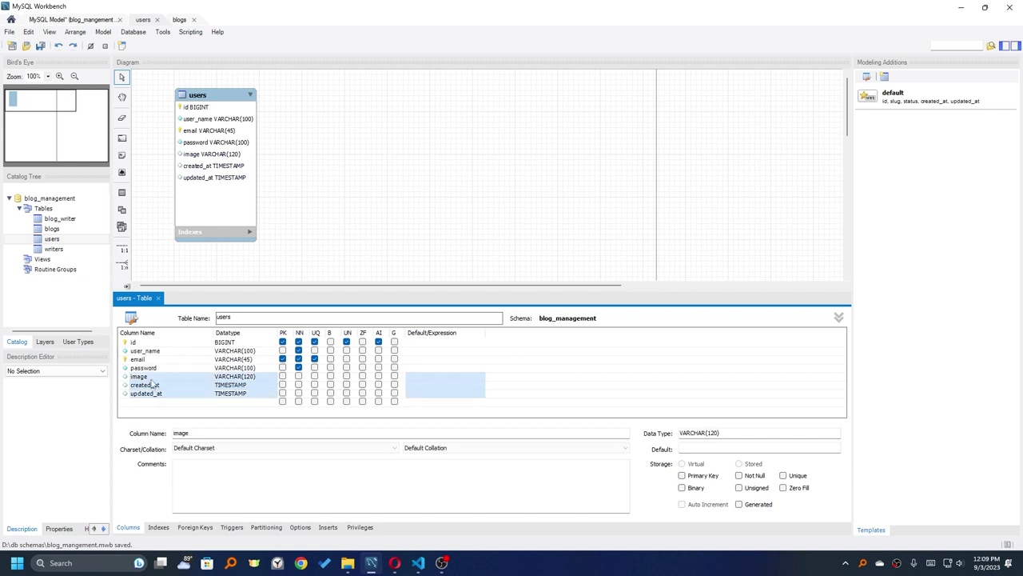
click(154, 377)
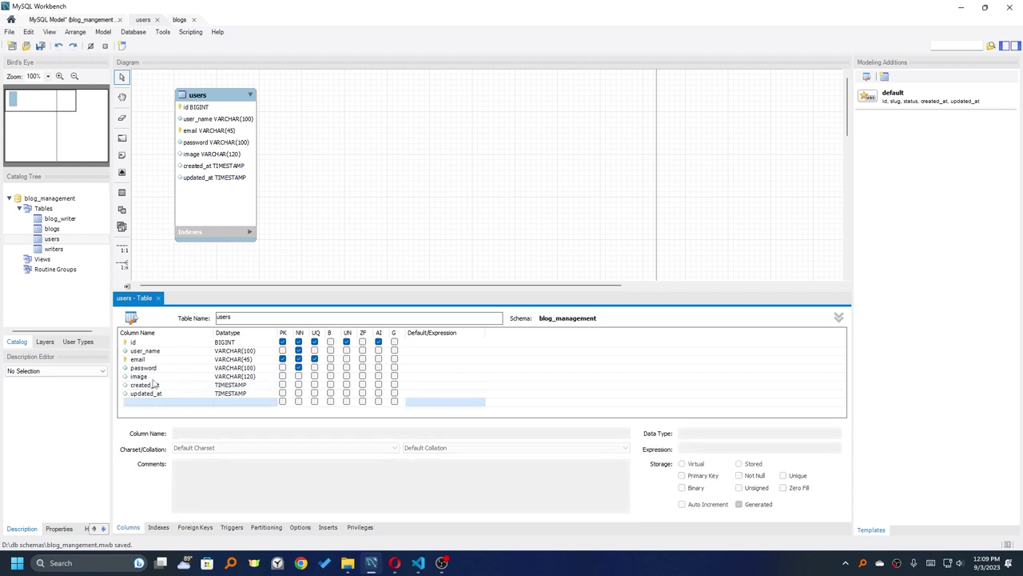
key(shift+Down)
key(shift+Down)
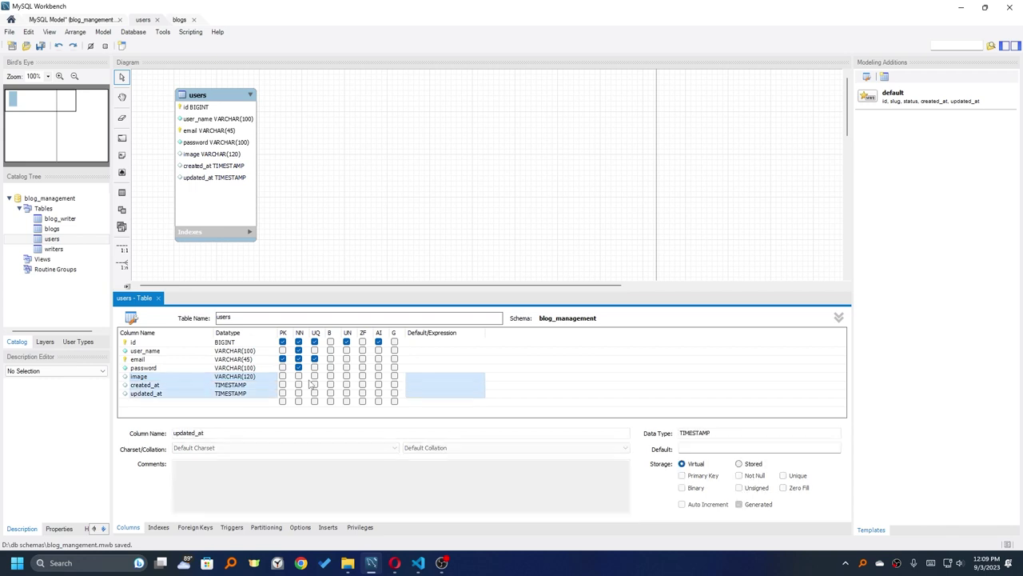
key(shift+Up)
key(shift+Up)
key(shift+Up)
key(shift+Down)
key(shift+Down)
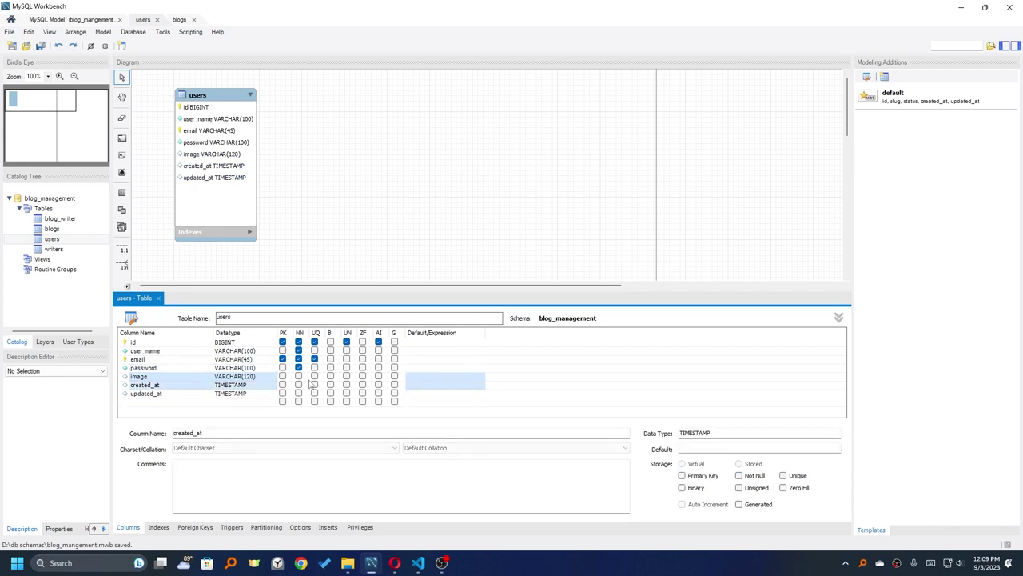
click(186, 411)
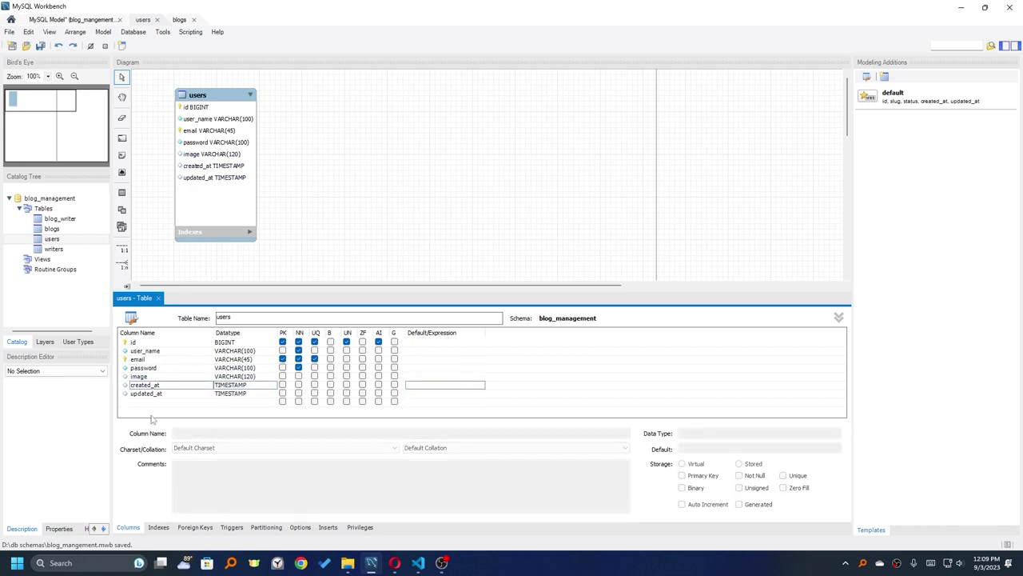
click(149, 377)
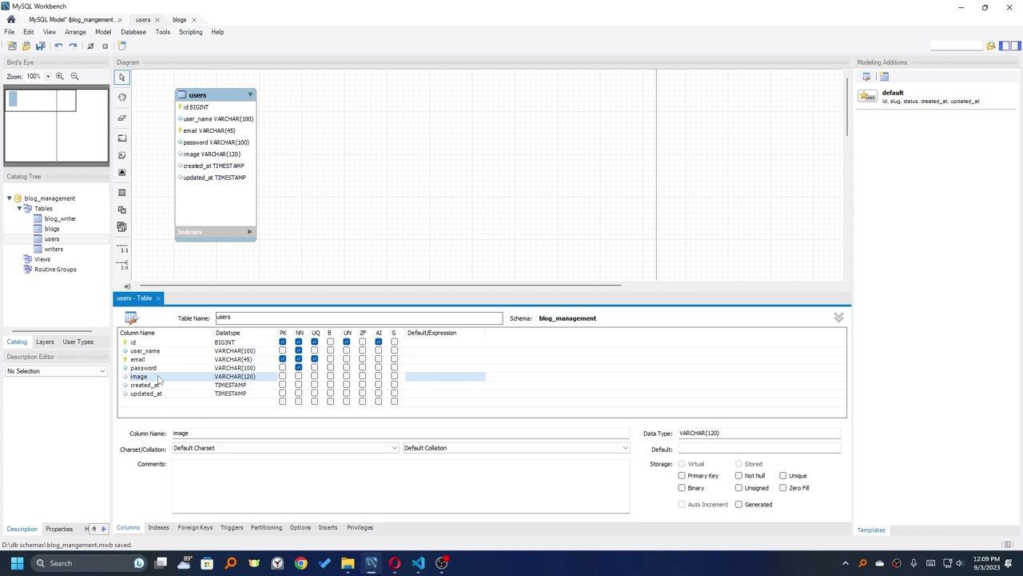
shift+click(141, 384)
shift+click(141, 393)
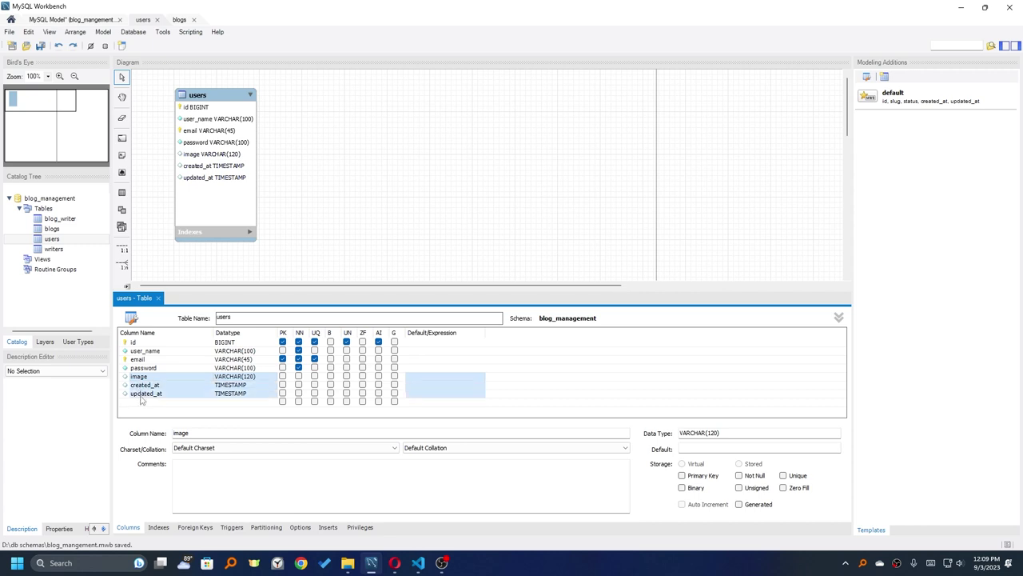
click(141, 400)
shift+click(145, 385)
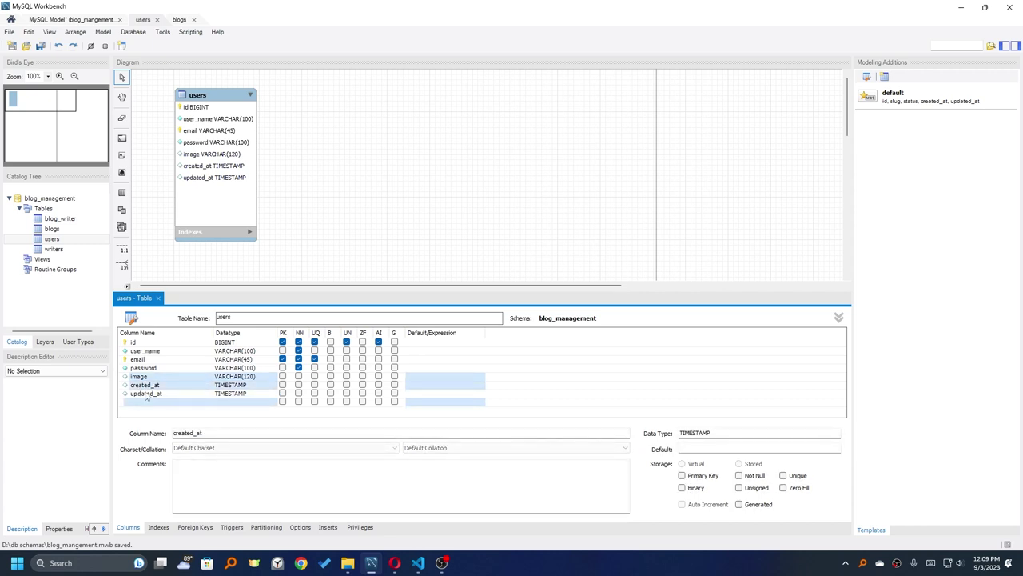
click(142, 415)
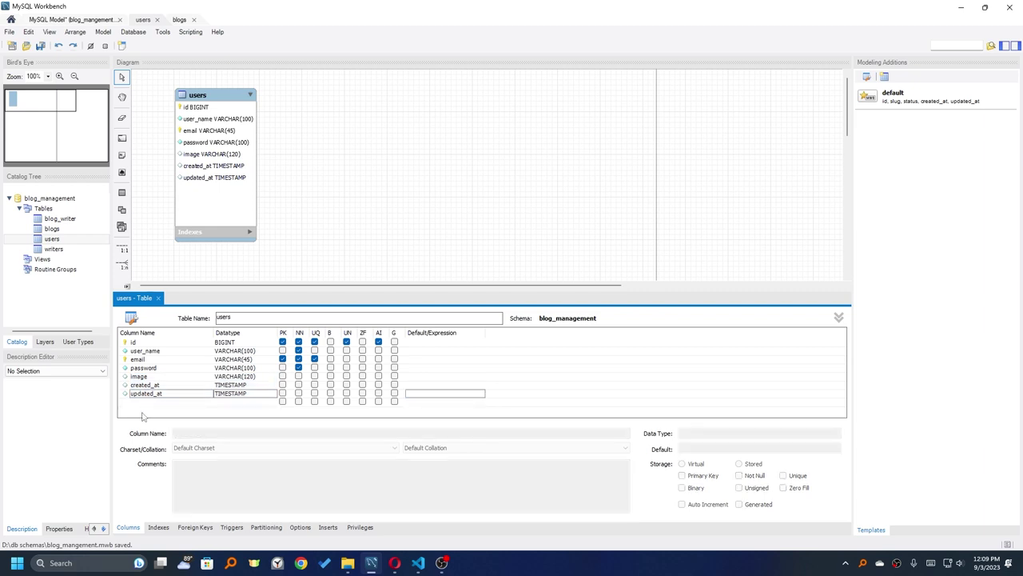
click(142, 385)
shift+click(141, 394)
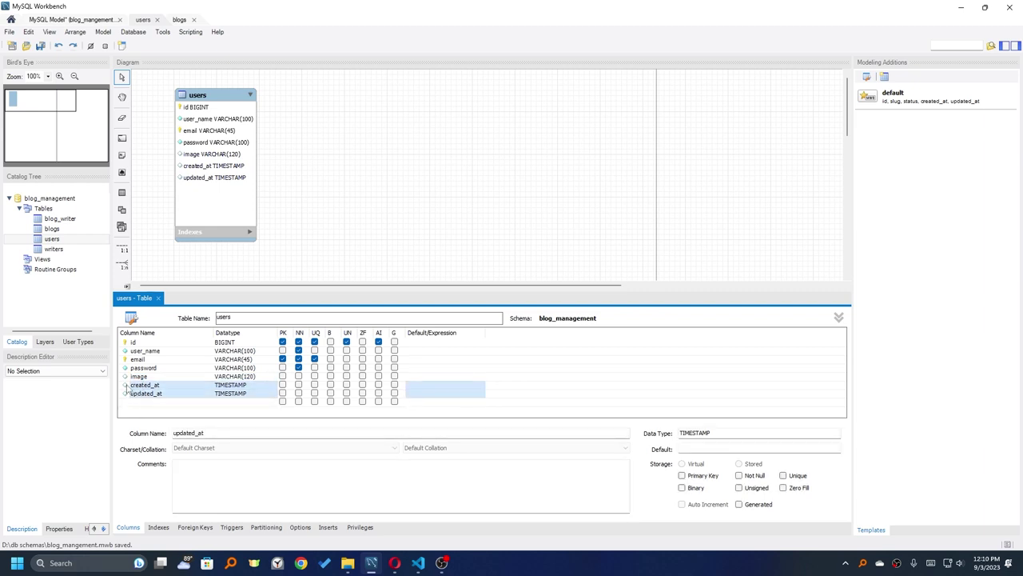
mouse_move(126, 388)
mouse_down()
mouse_move(128, 364)
mouse_move(126, 385)
mouse_up()
drag(126, 382, 131, 388)
Step: Clear the column selection in the users table and save the model
click(143, 408)
key(ctrl+s)
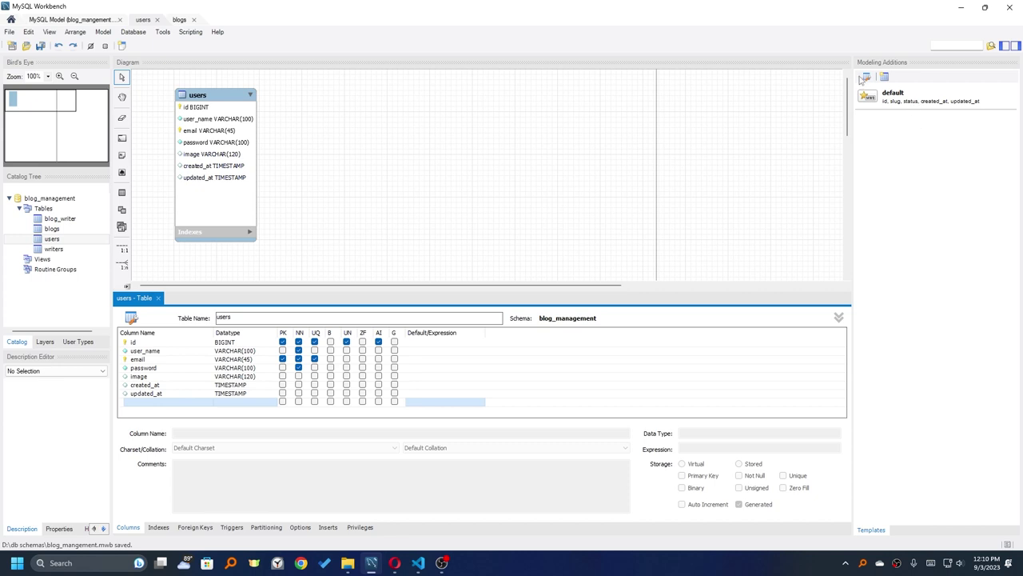
Step: Try to create a new table from the default table template
click(885, 78)
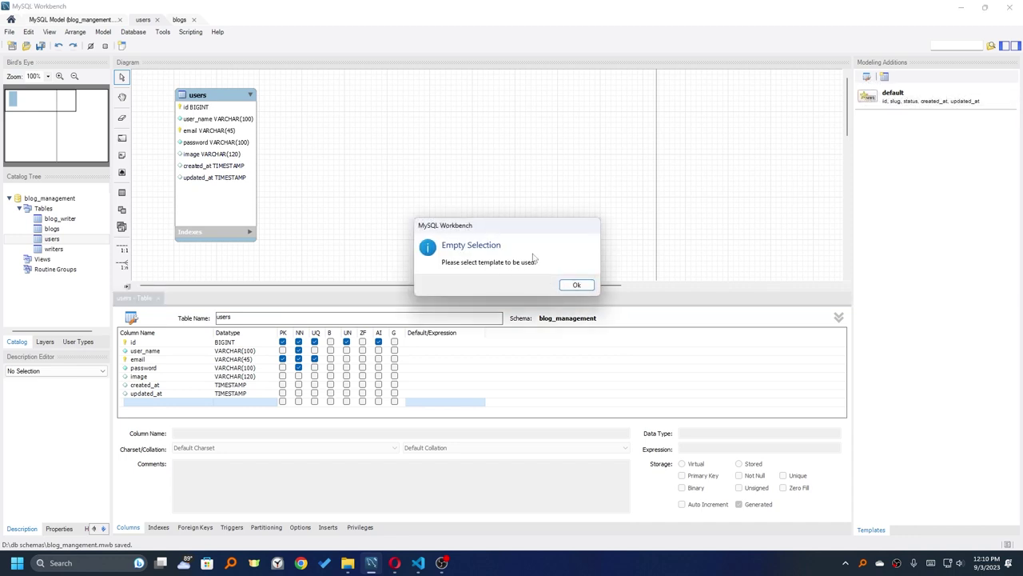
click(575, 285)
click(897, 99)
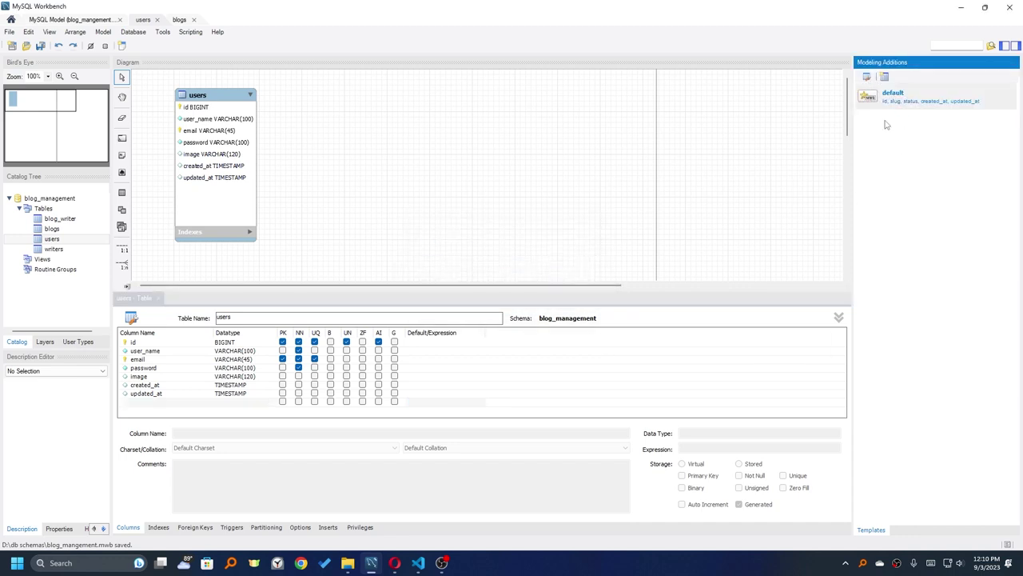
click(885, 77)
click(577, 284)
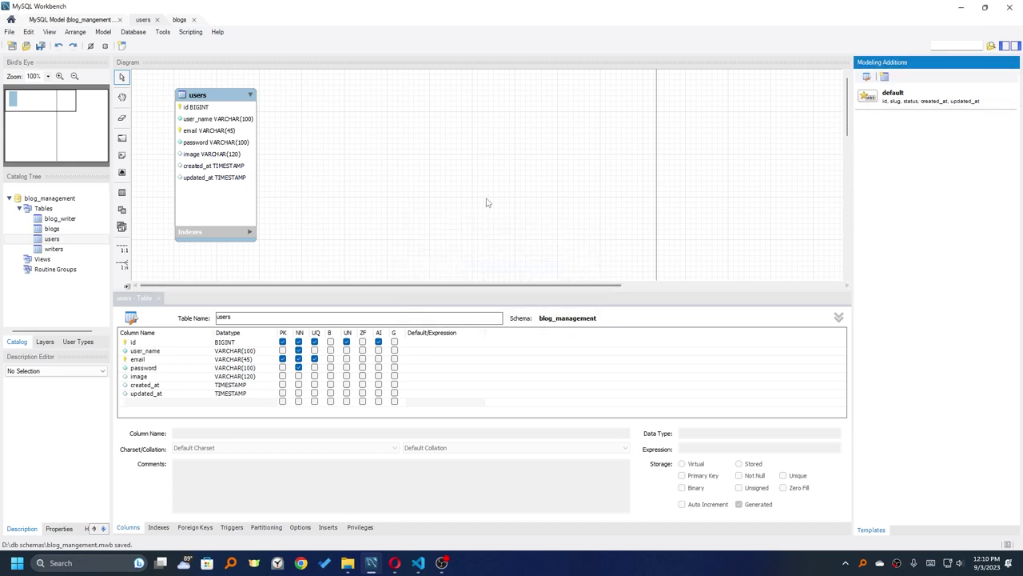
click(885, 77)
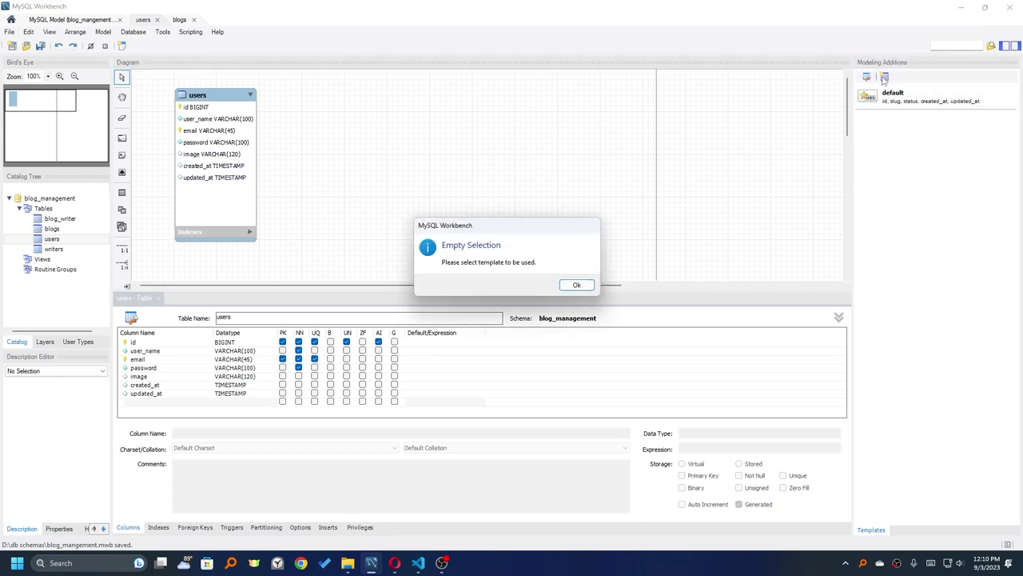
click(576, 284)
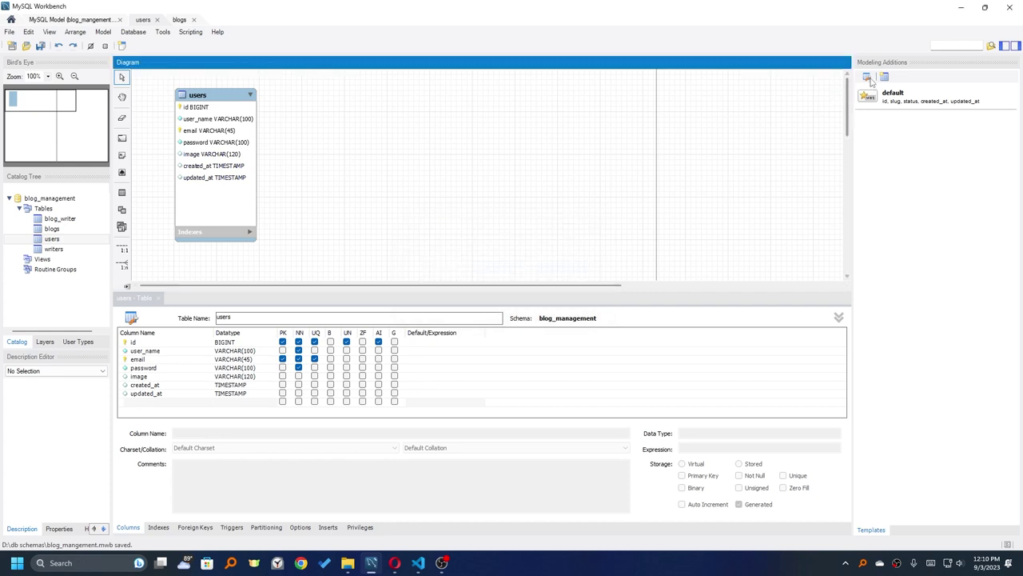
Step: Create a new table template in the template manager and name it common
click(868, 77)
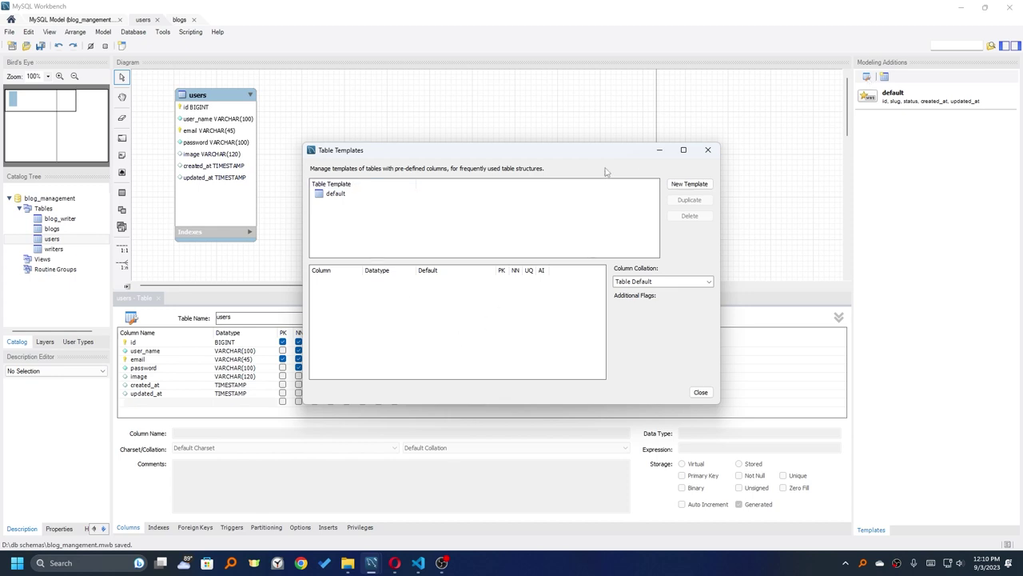
click(702, 186)
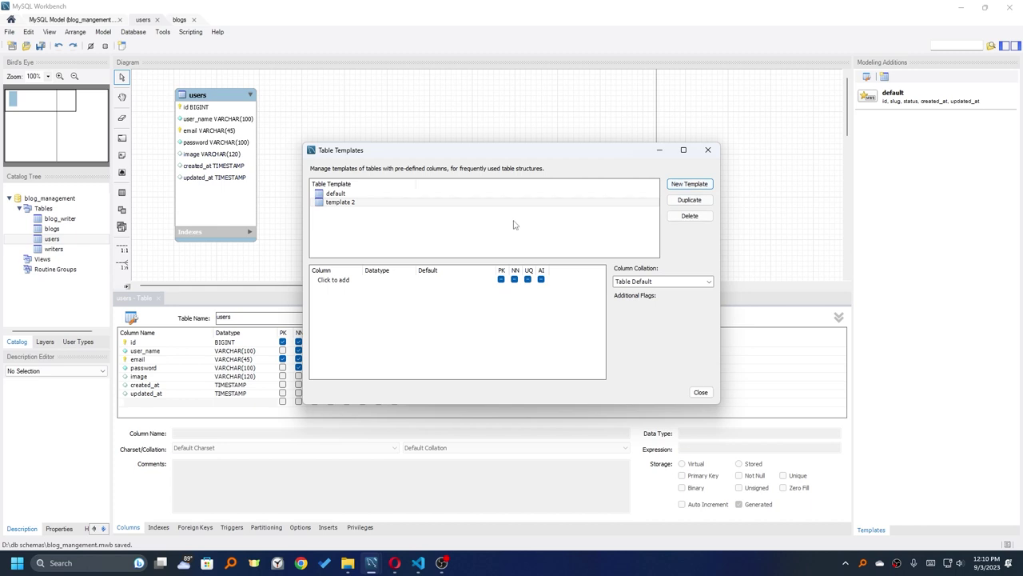
click(337, 206)
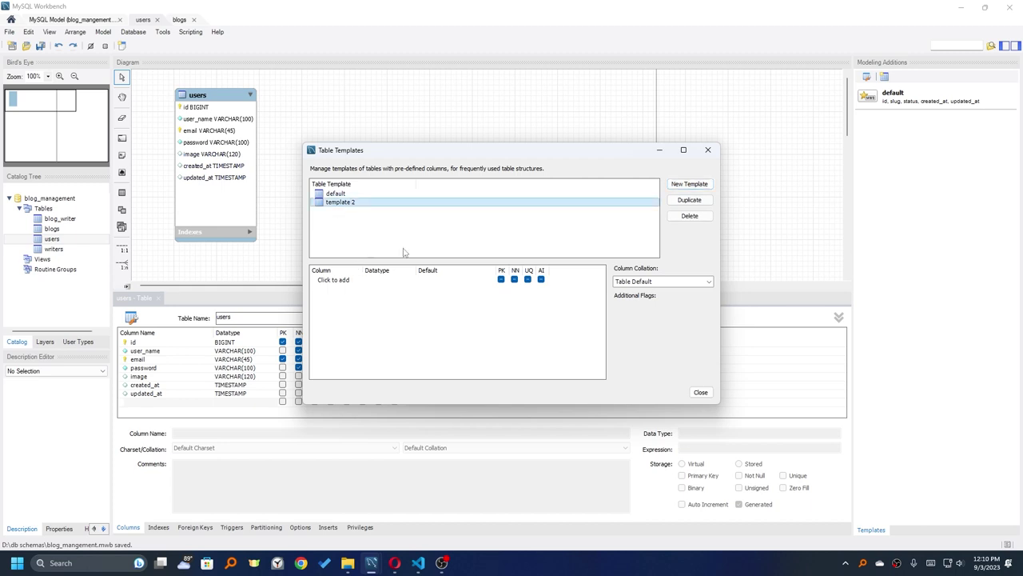
click(354, 205)
click(334, 203)
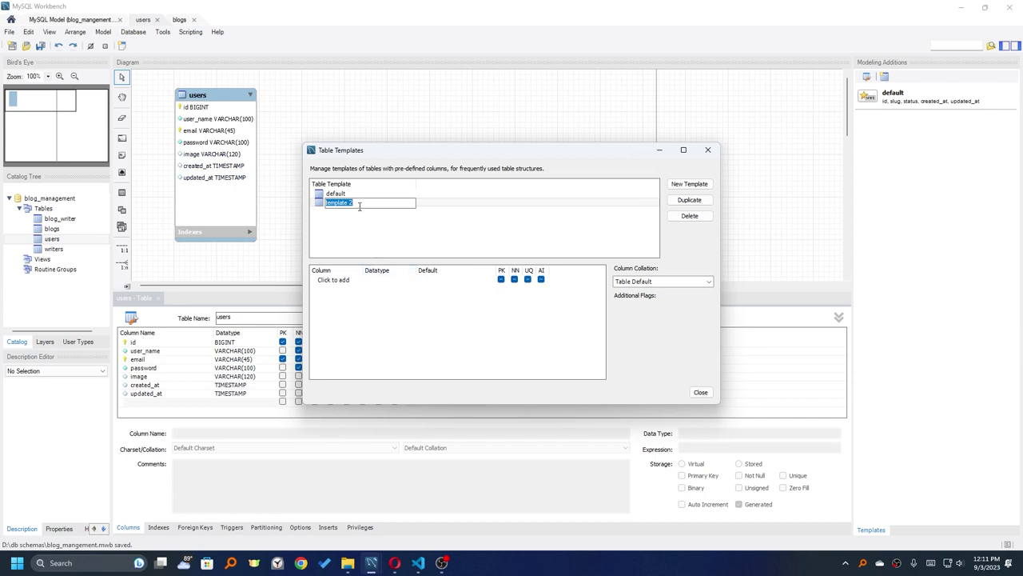
text(user_)
key(BackSpace)
key(BackSpace)
key(BackSpace)
key(BackSpace)
text(d)
key(BackSpace)
text(common)
key(Return)
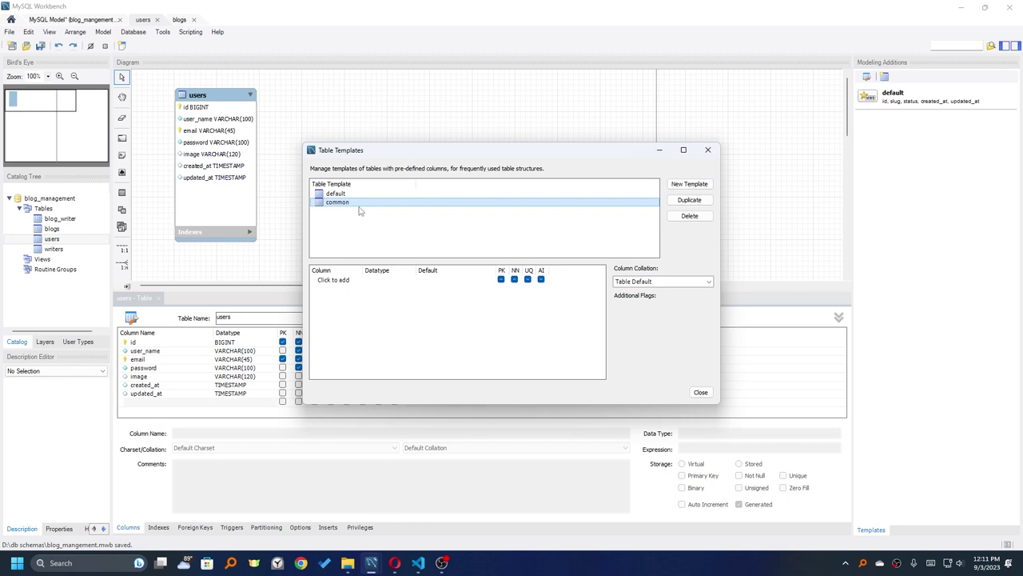
Step: Add the columns id and status to the common table template
click(344, 282)
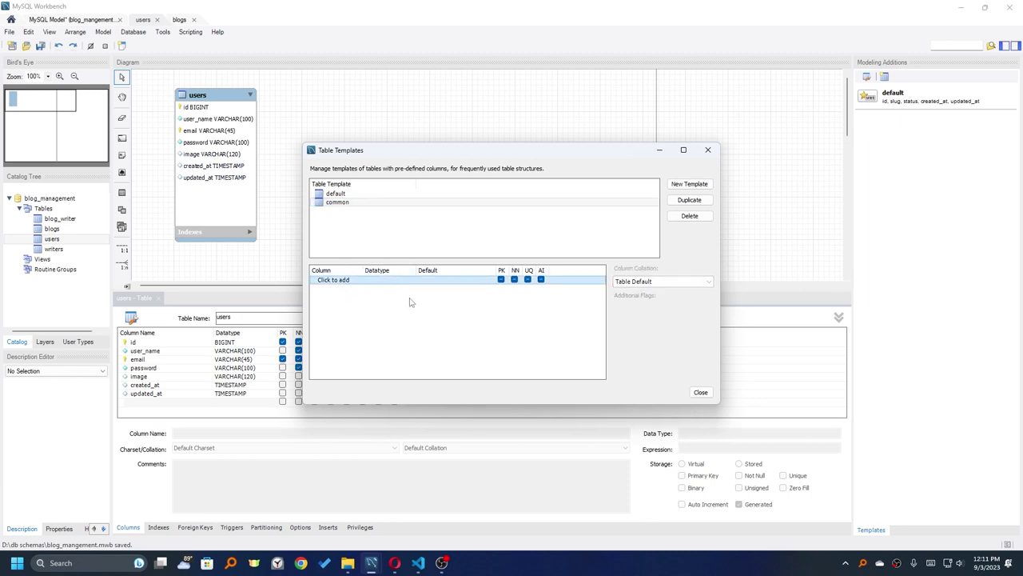
click(343, 280)
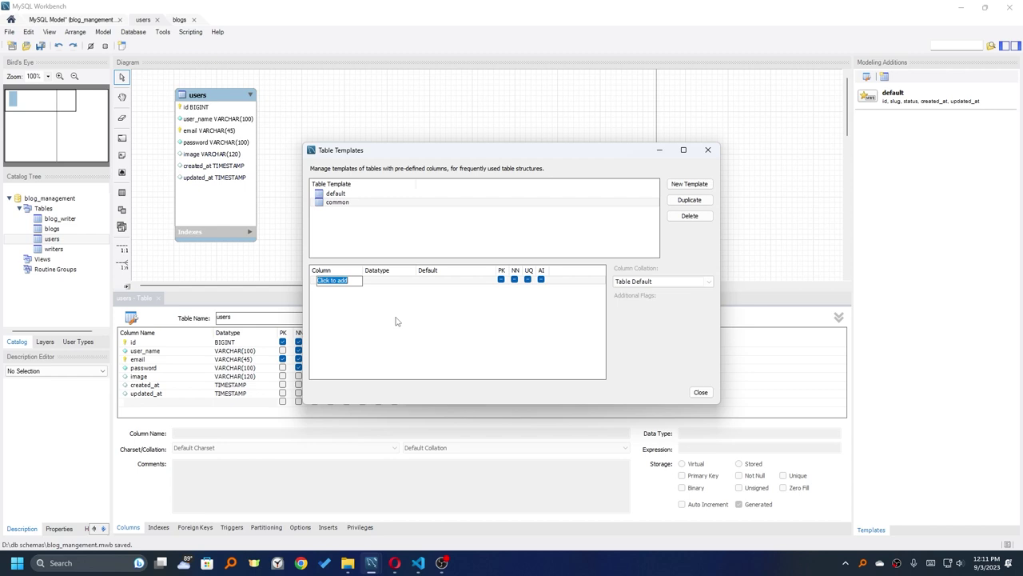
text(id)
key(Return)
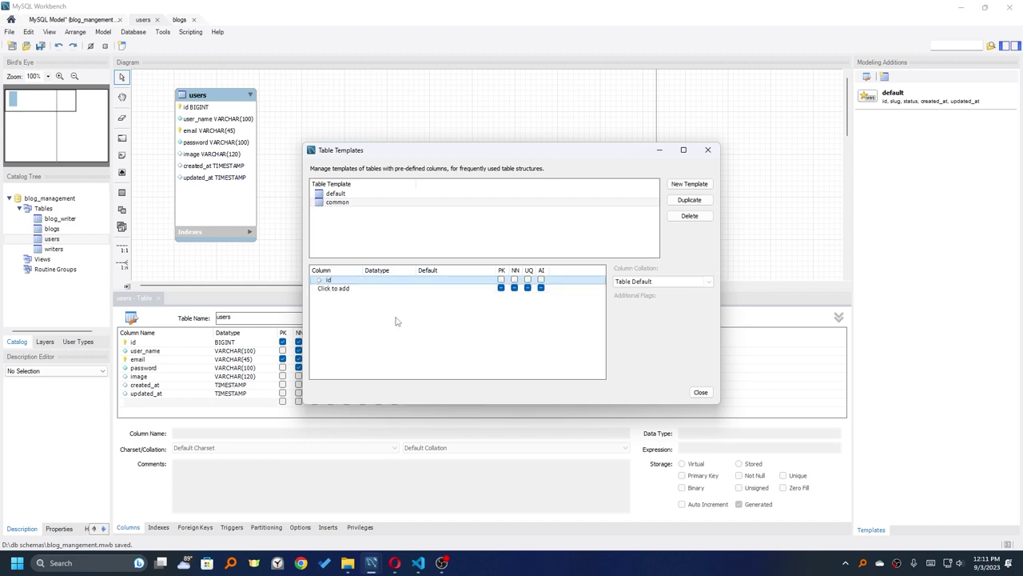
click(341, 292)
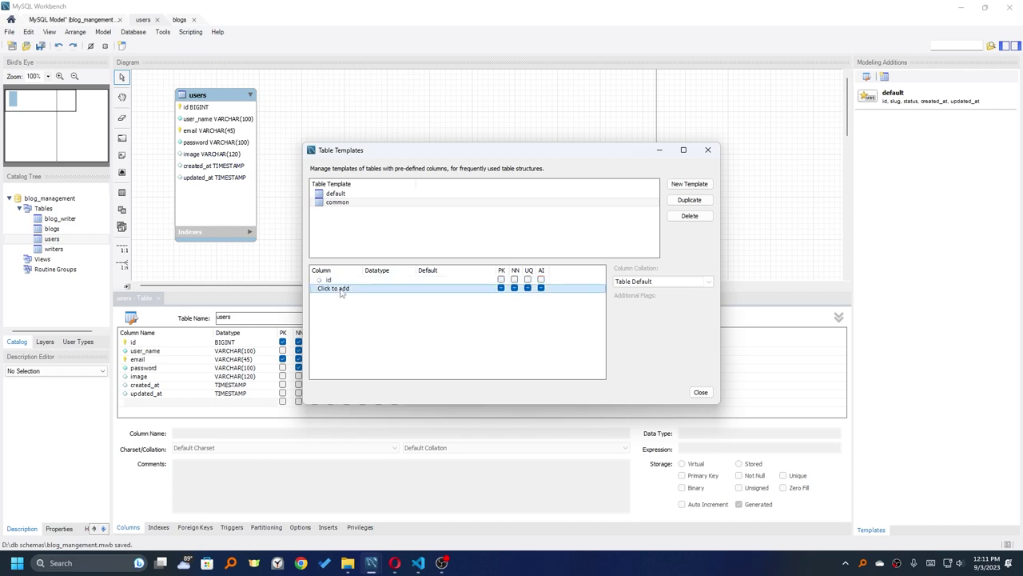
text(status)
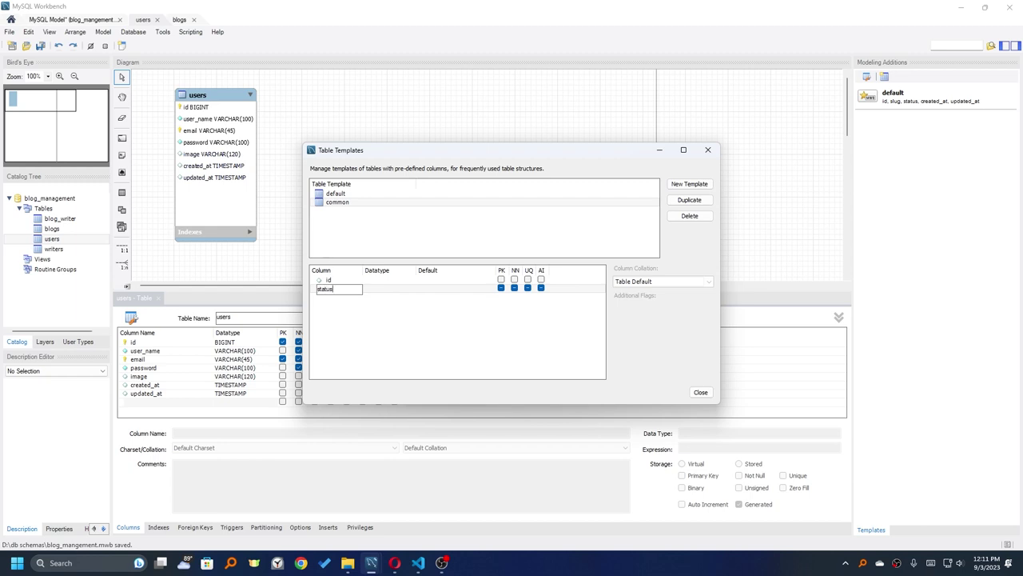
key(Return)
Step: Add the columns created_at and updated_at below status in the common template
click(343, 299)
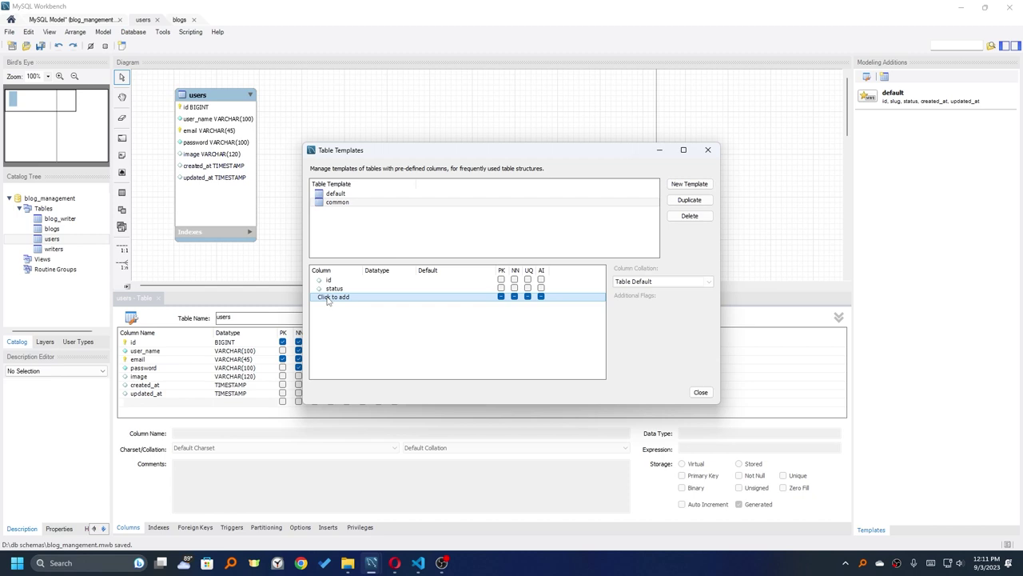
click(327, 297)
text(c)
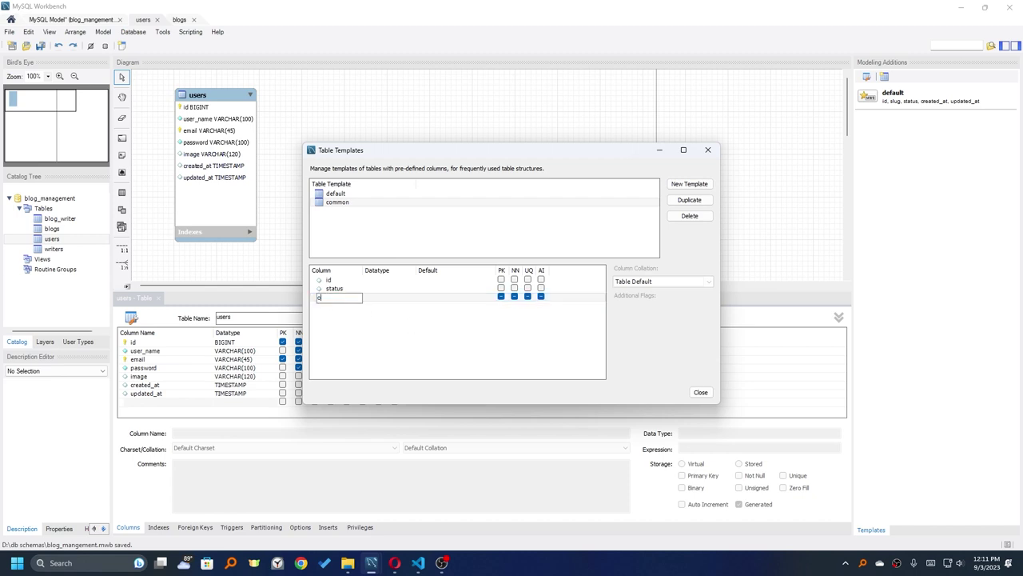
text(reated_at)
key(Return)
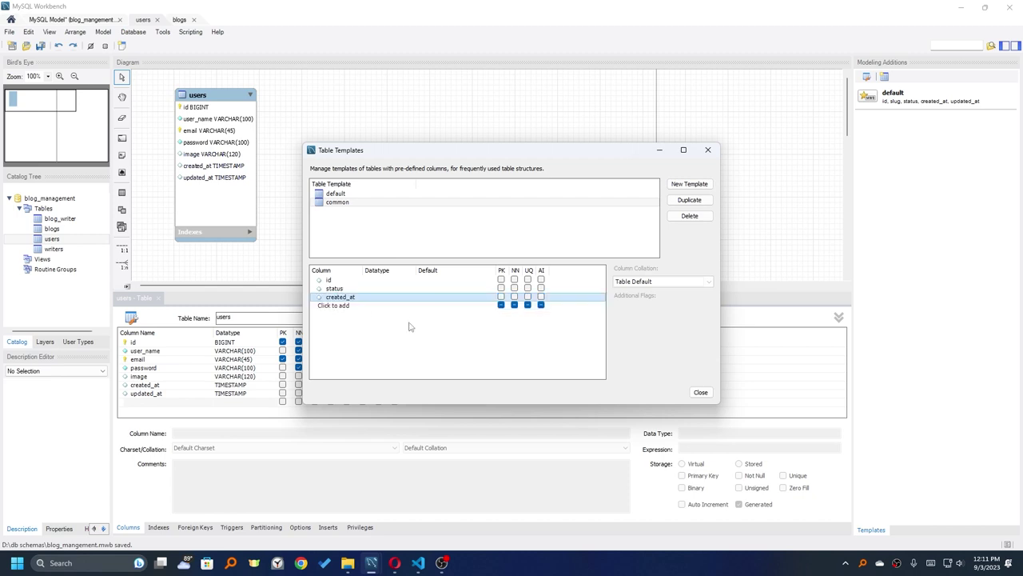
click(334, 306)
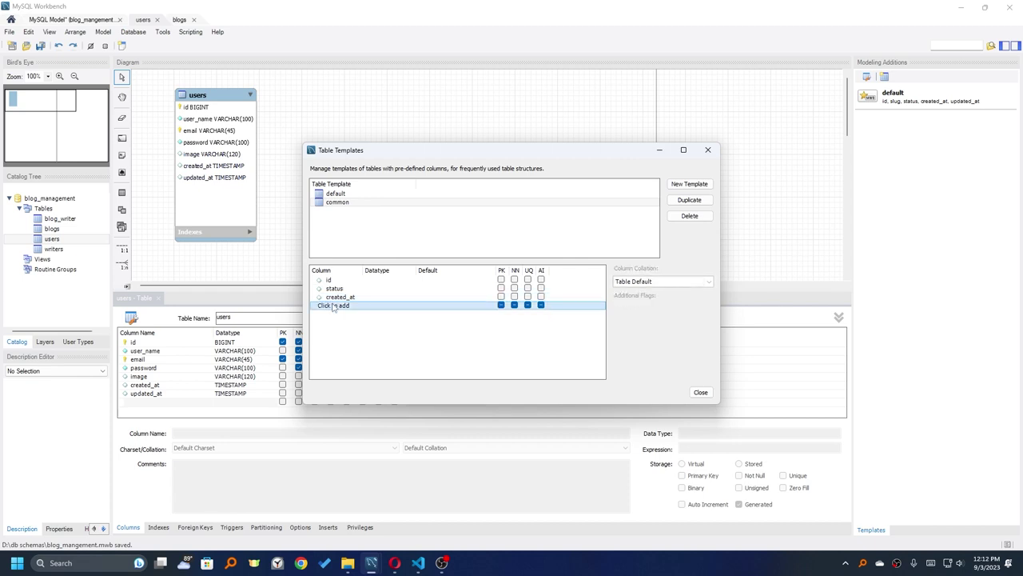
click(334, 307)
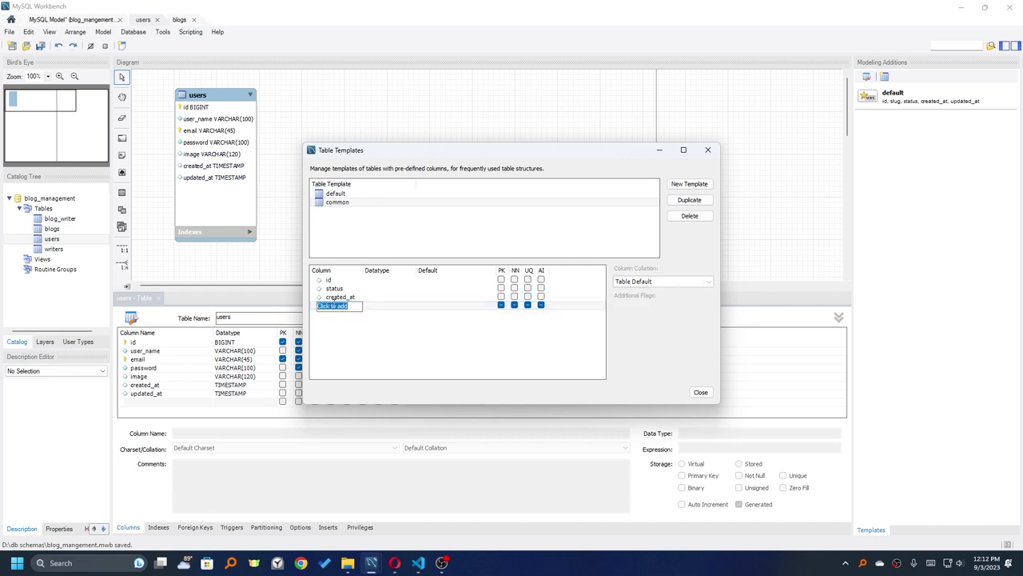
text(updated_at)
key(Return)
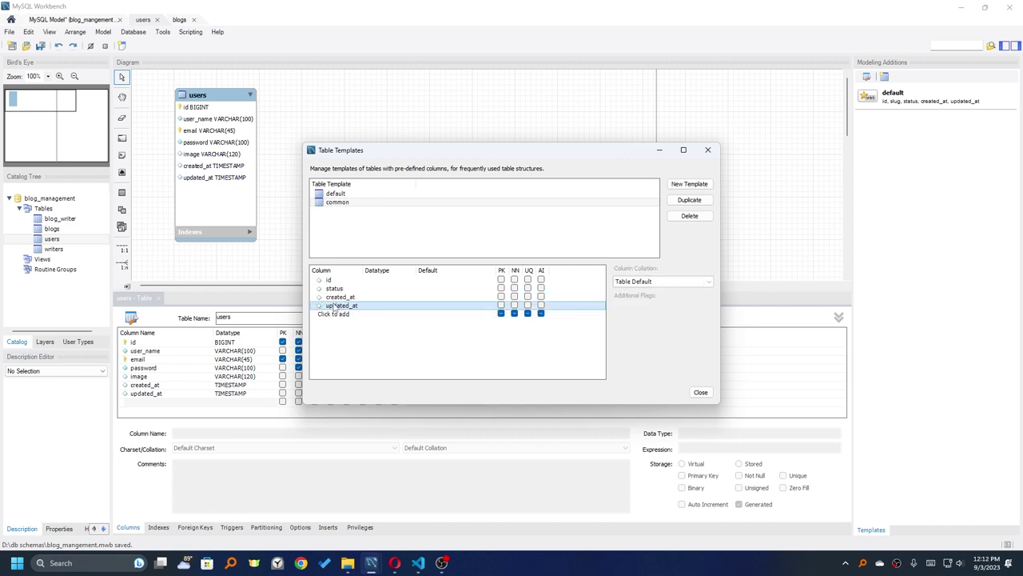
Step: Set the template's id column to BIGINT with primary key, unique and auto increment enabled, leaving not null off
click(501, 279)
click(514, 288)
click(515, 289)
click(541, 279)
click(397, 283)
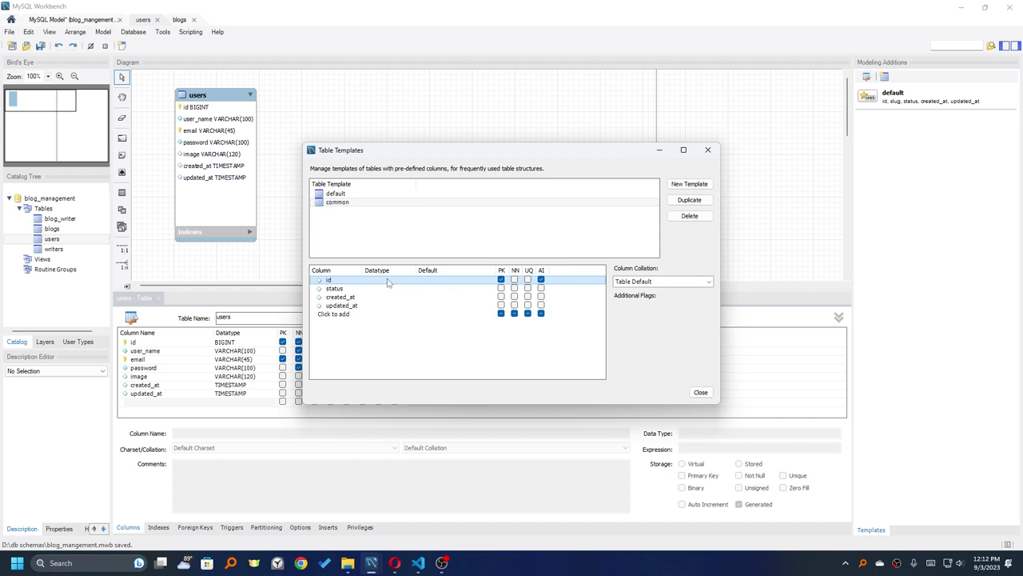
click(390, 283)
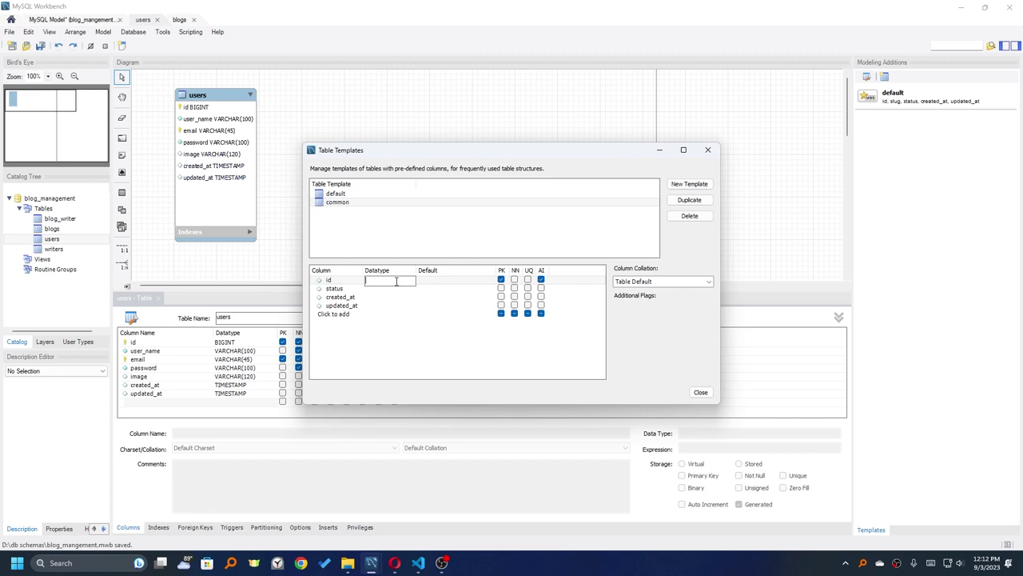
text(BIGINT)
click(518, 280)
click(517, 280)
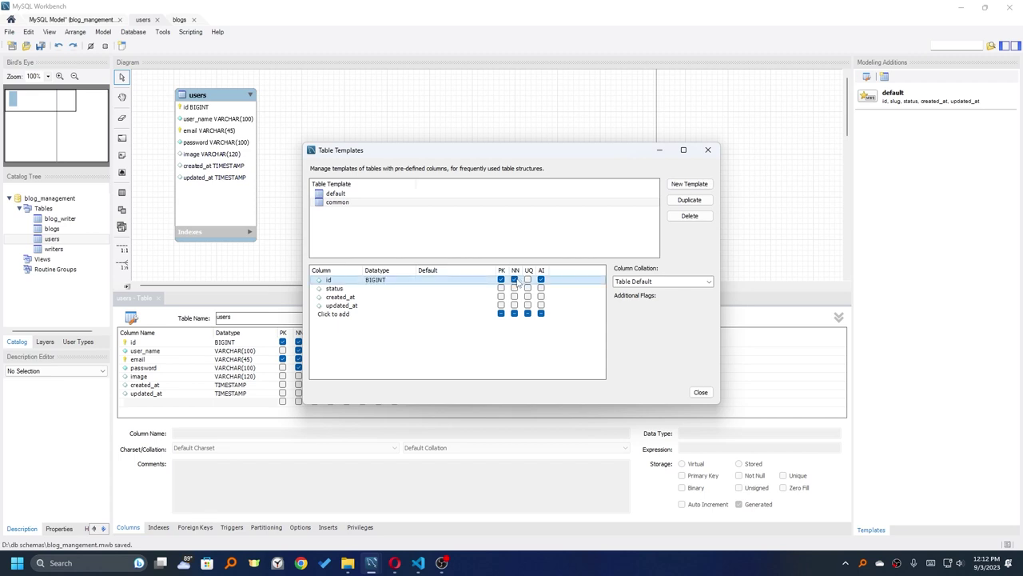
click(527, 281)
click(514, 281)
Step: Set the template's status column to the TINYINT datatype with a default value of 1
click(376, 291)
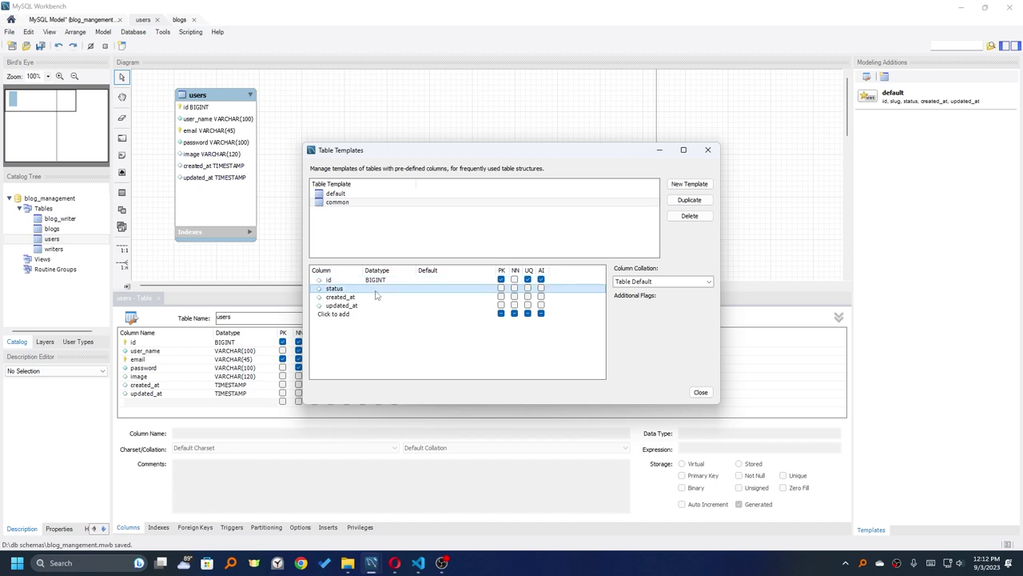
click(376, 290)
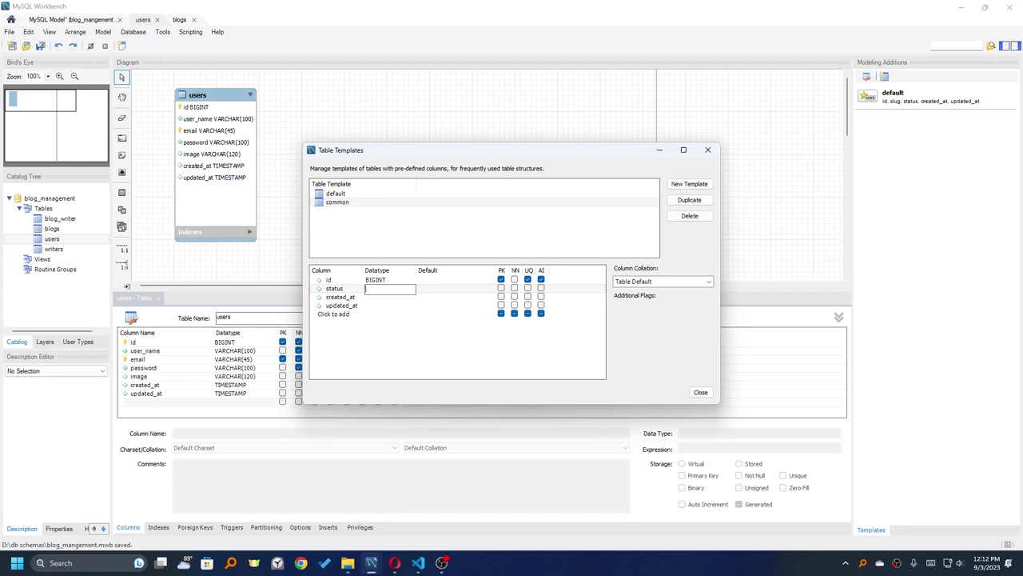
text(BOOLEA)
text(N)
key(BackSpace)
key(BackSpace)
key(BackSpace)
key(BackSpace)
key(BackSpace)
key(BackSpace)
key(BackSpace)
text(TINYINT)
click(435, 289)
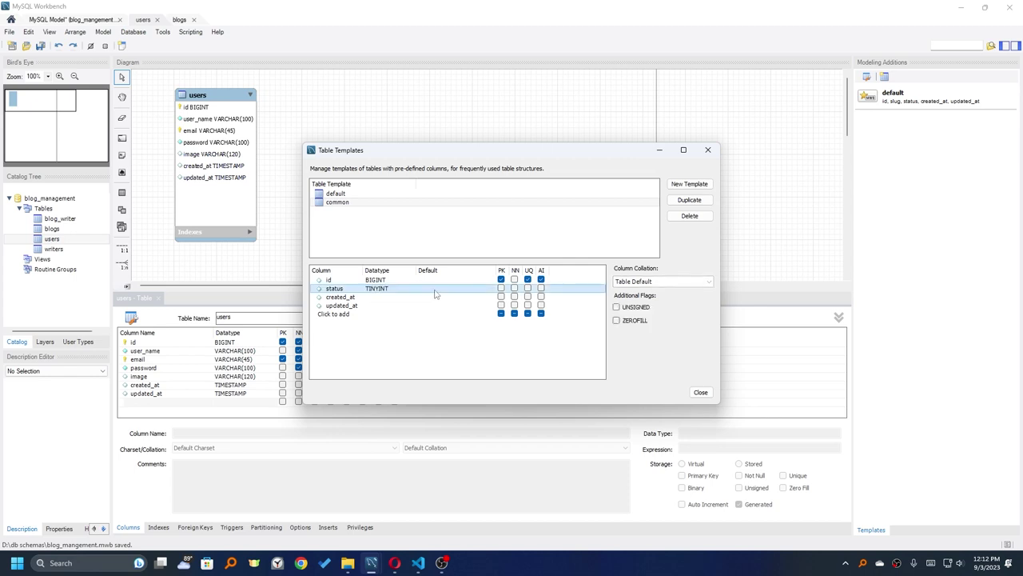
text(1)
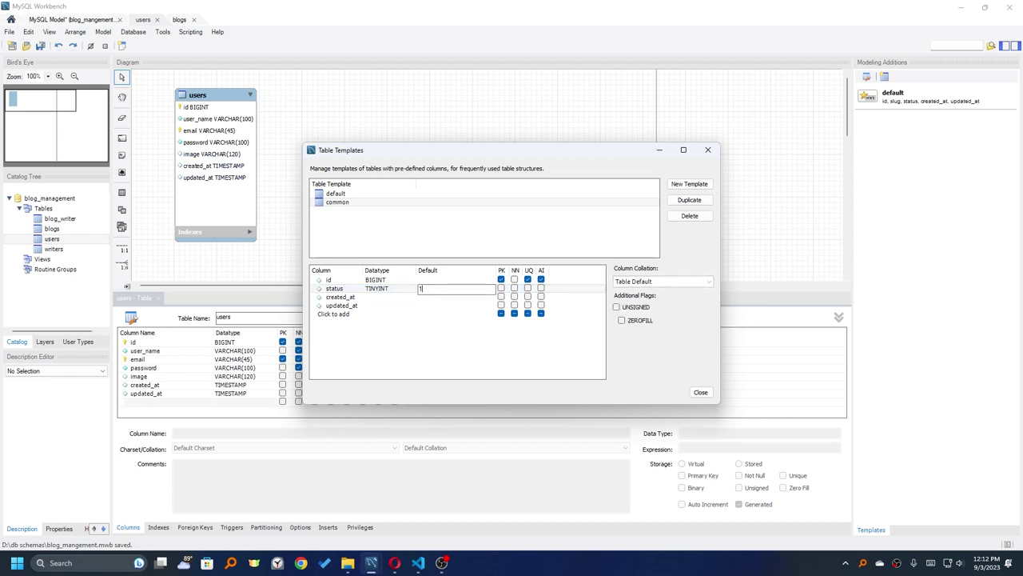
Step: Set the created_at and updated_at template columns to TIMESTAMP and mark created_at as not null
click(378, 300)
click(377, 298)
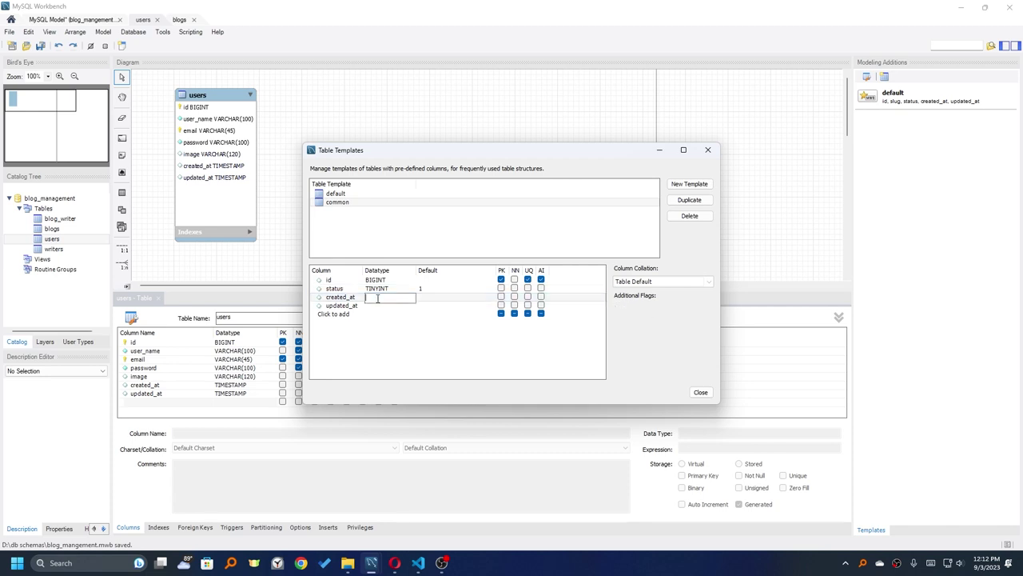
text(TIMESTAMP)
click(392, 306)
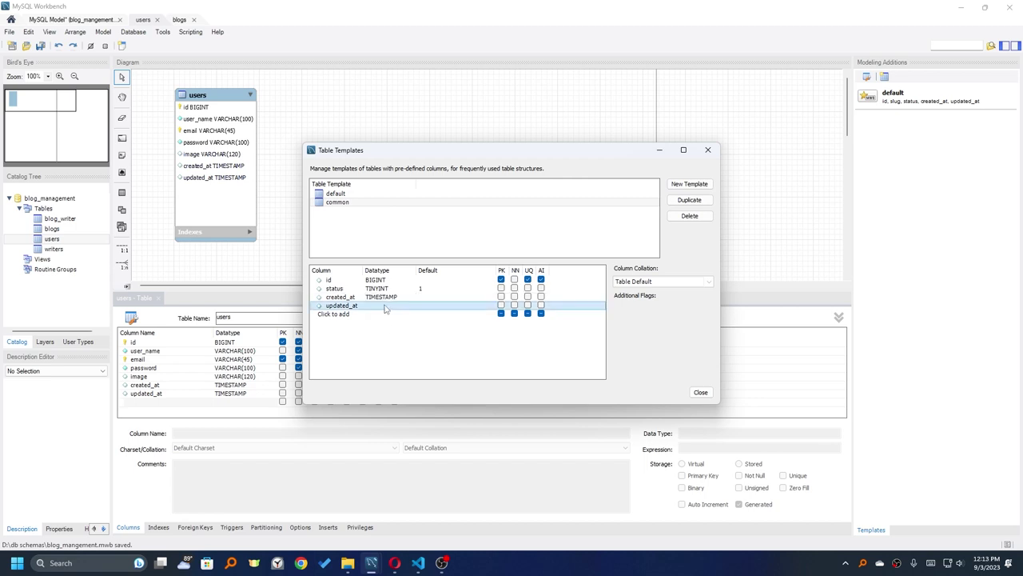
click(383, 307)
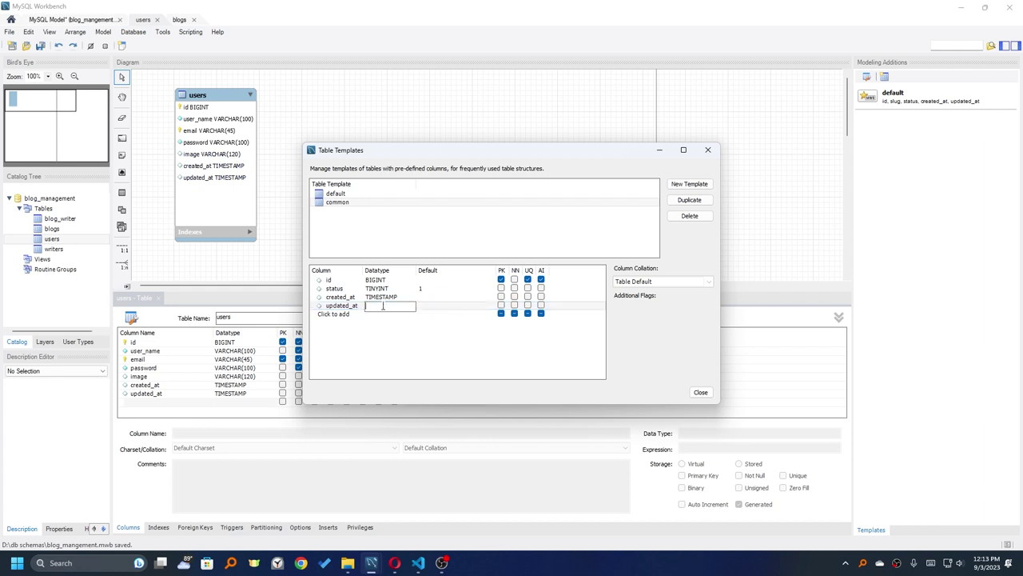
text(TIMESTAMP)
click(514, 297)
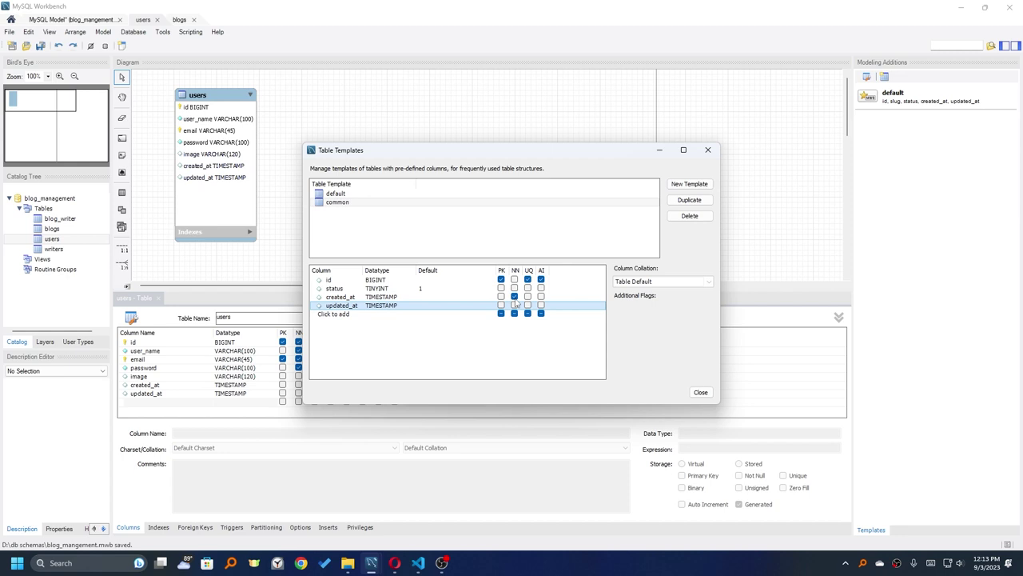
click(490, 357)
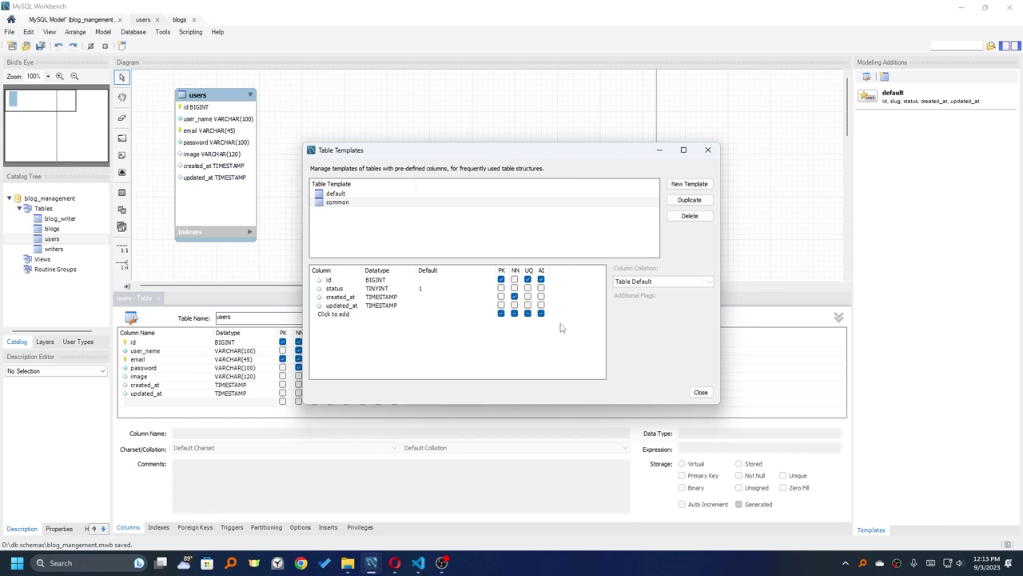
Step: Close the template manager, then place a table from the common template beside the users table and open it for editing
click(700, 392)
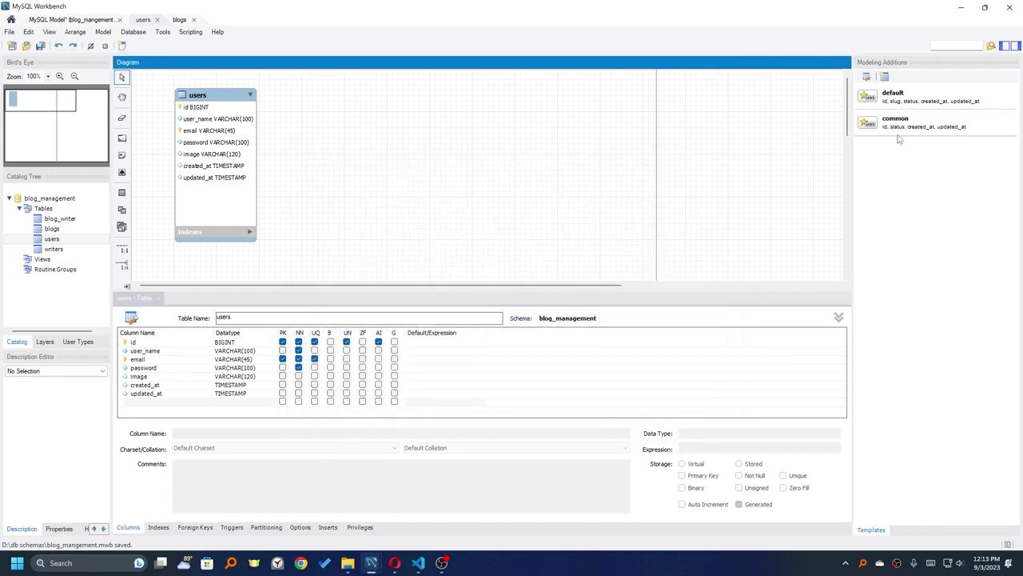
drag(901, 128, 400, 111)
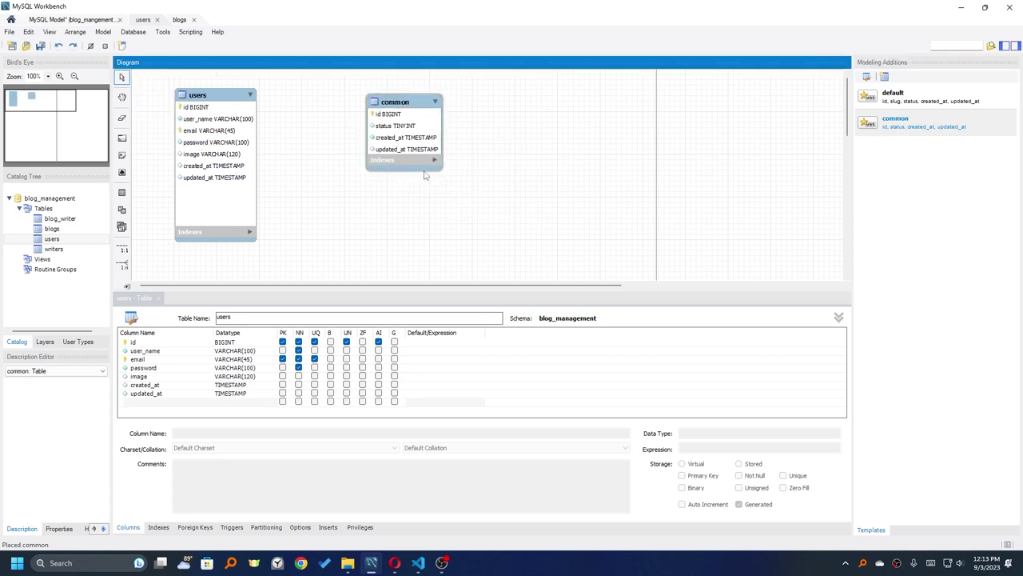
click(402, 102)
double_click(402, 103)
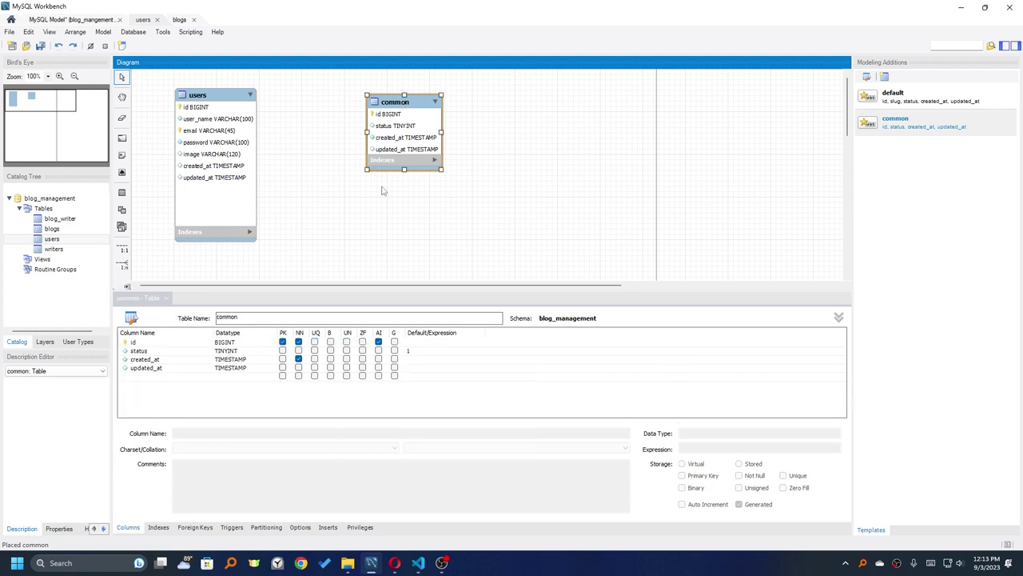
Step: Name the new table user_mobilenumbers and add a VARCHAR(45) column with its default name below updated_at
click(261, 315)
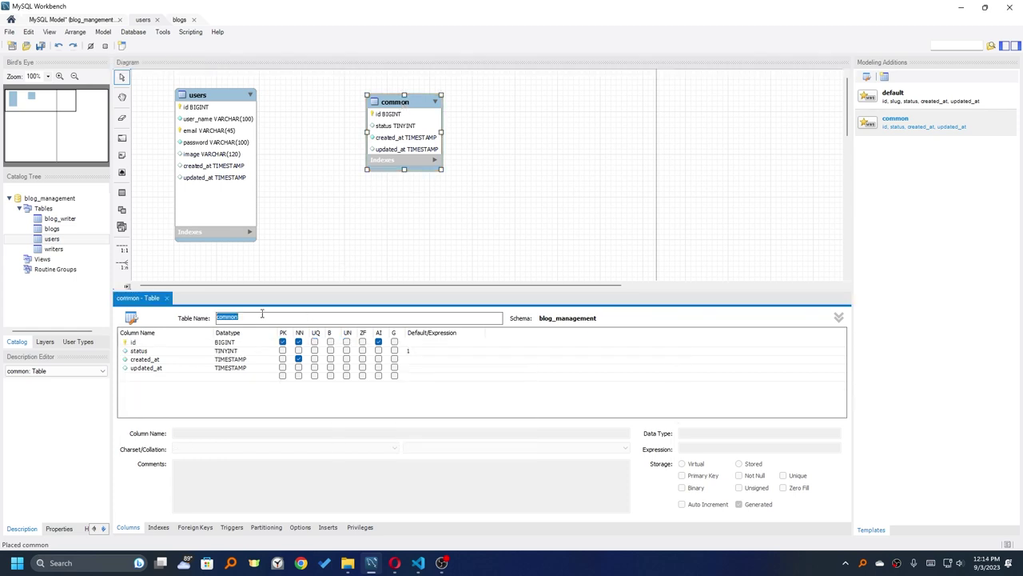
text(user_mobilenumbers)
key(Return)
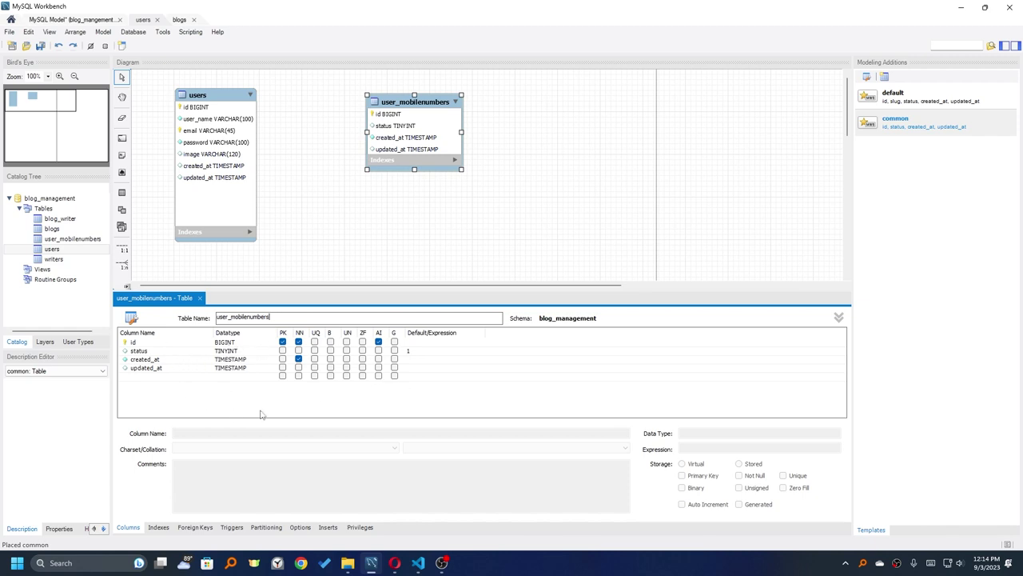
double_click(136, 377)
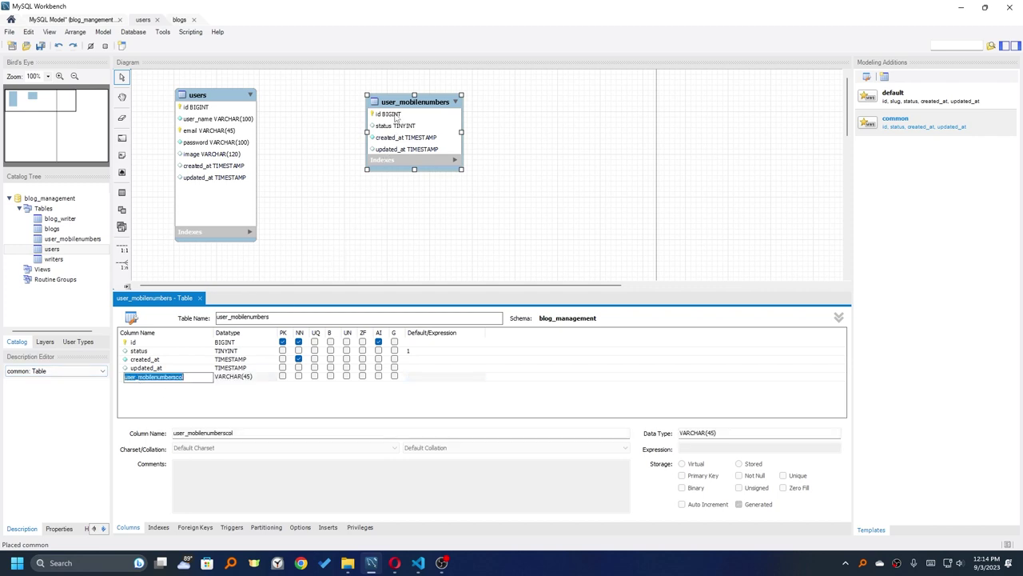
key(Return)
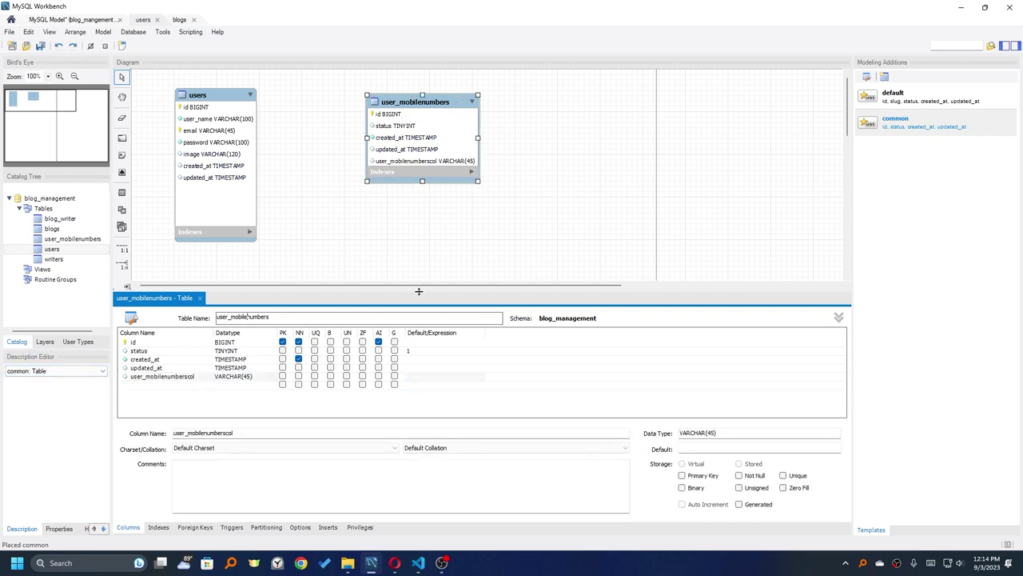
Step: Rename the user_mobilenumbers table as user_contact_numbers and save the model
key(BackSpace)
key(BackSpace)
key(BackSpace)
key(BackSpace)
key(BackSpace)
key(BackSpace)
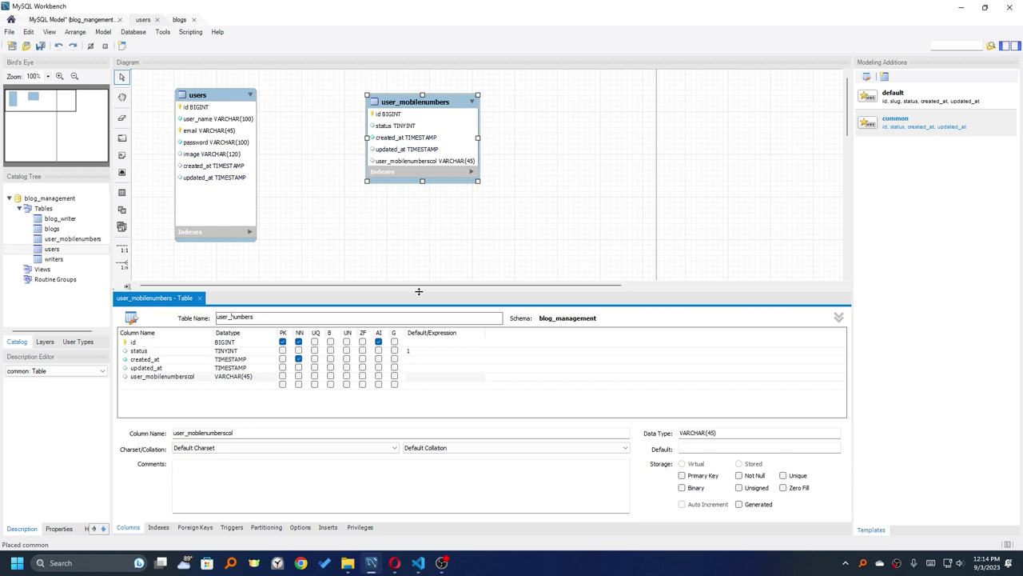
text(contact_)
key(ctrl+s)
Step: Add a mobile_number column to user_contact_numbers and rename the default-named column above it as user_id
click(167, 384)
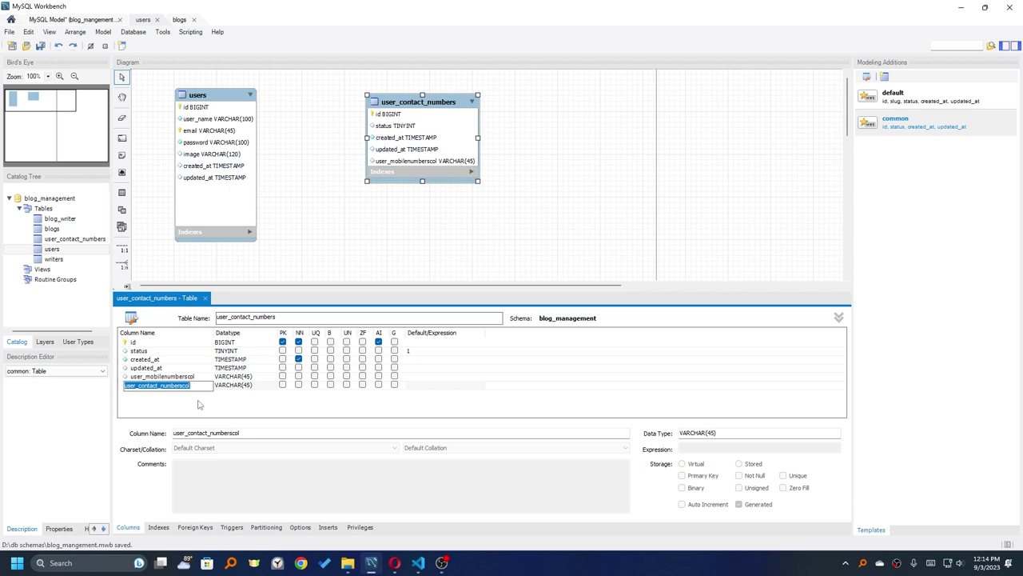
text(mobile_number)
double_click(176, 375)
text(user_)
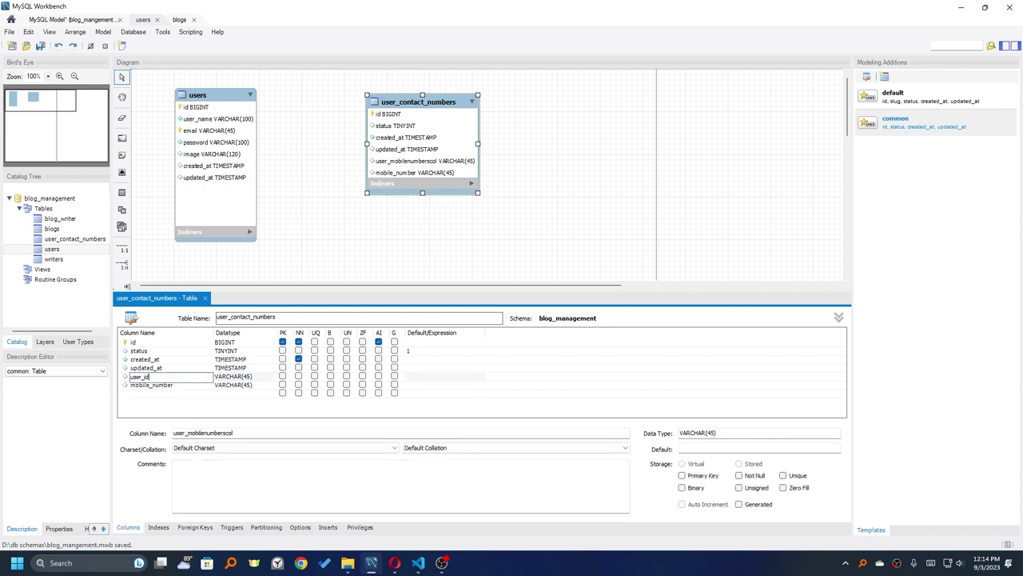
text(id)
key(Return)
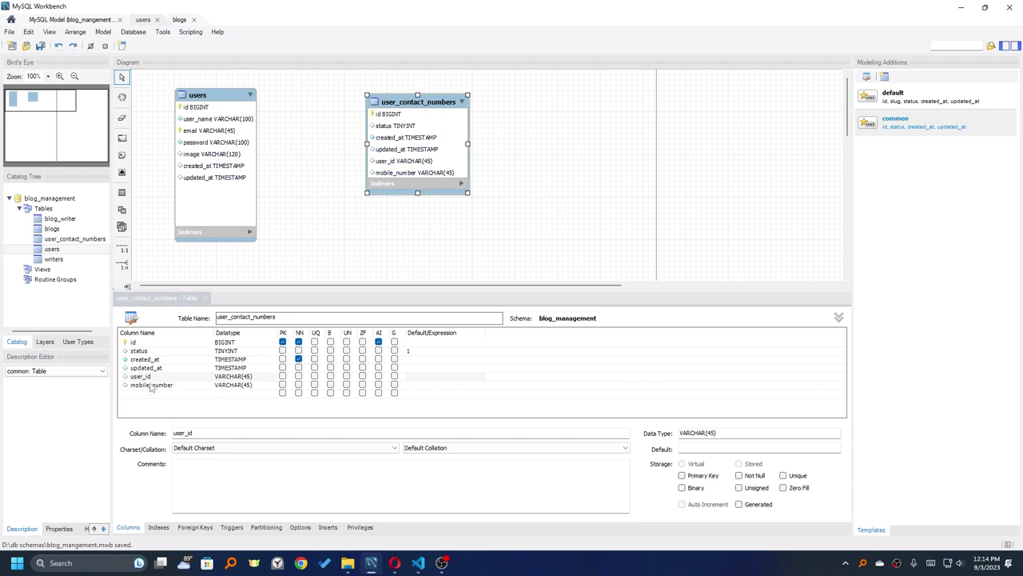
Step: Move the user_id and mobile_number columns together to directly below id in the user_contact_numbers table
click(152, 379)
shift+click(152, 385)
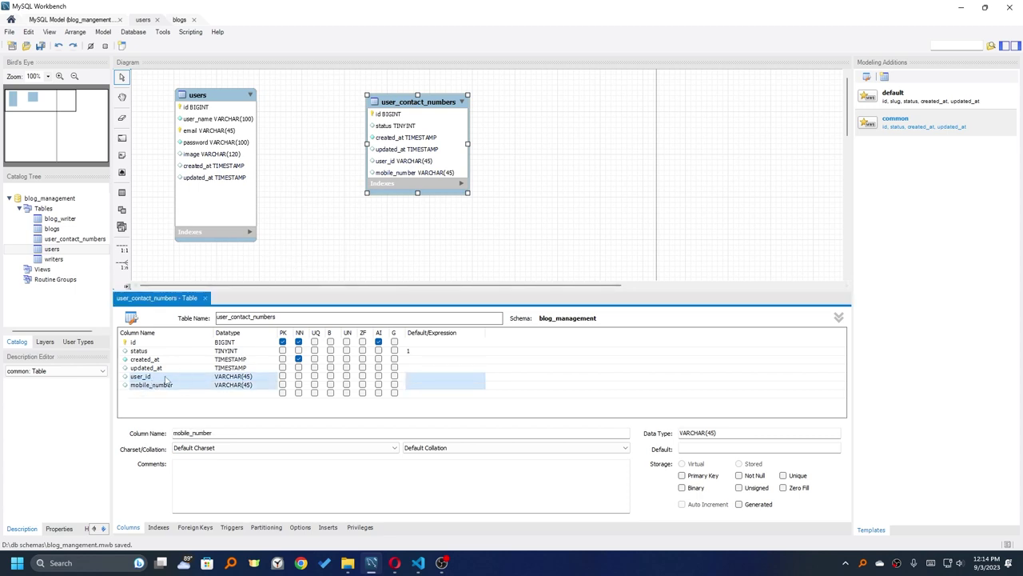
drag(131, 377, 136, 353)
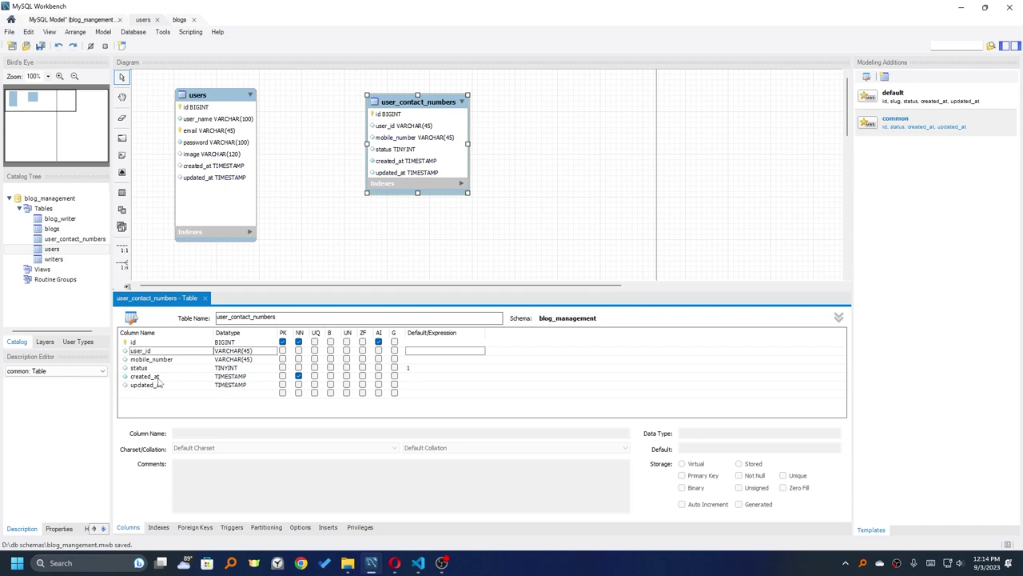
Step: Set the datatype of both the user_id and mobile_number columns to BIGINT
click(242, 352)
click(243, 351)
key(BackSpace)
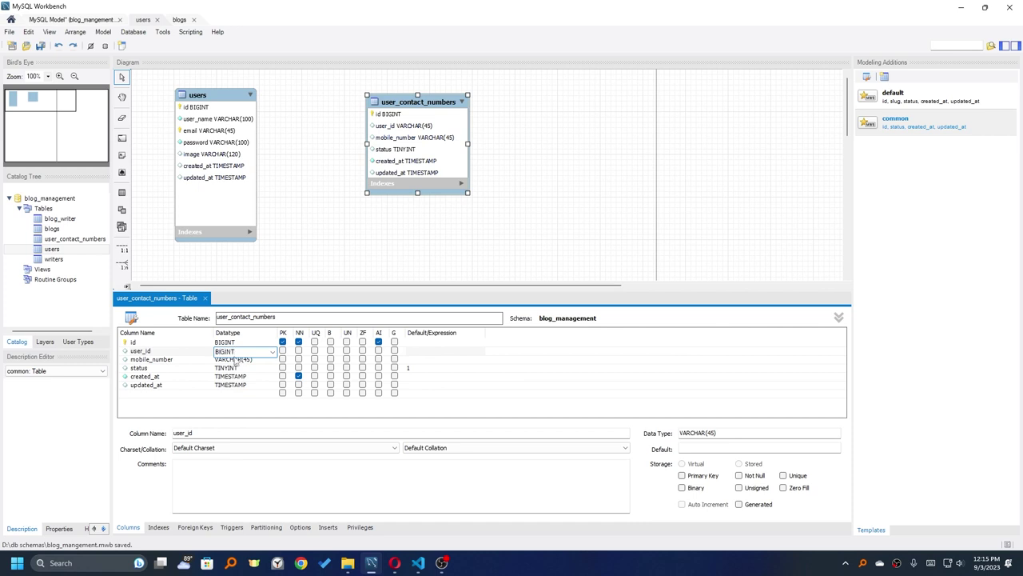
text(BIGINT)
click(234, 360)
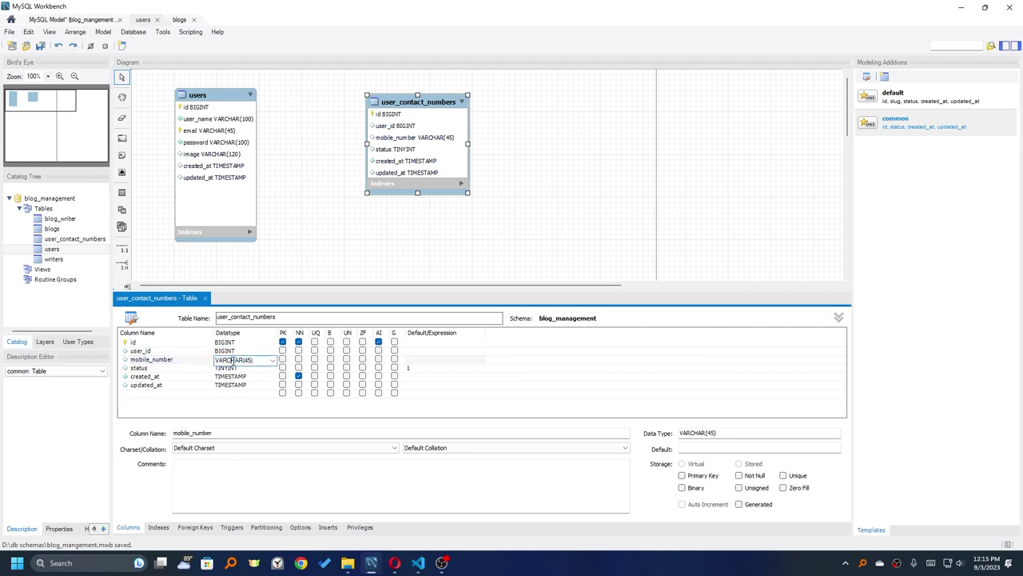
click(234, 360)
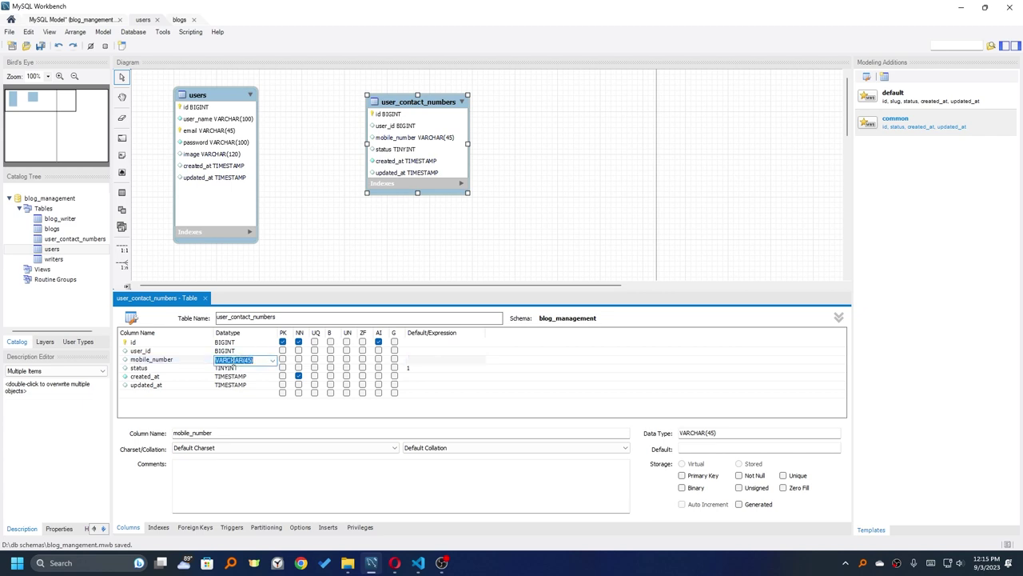
text(BIGINT)
key(Return)
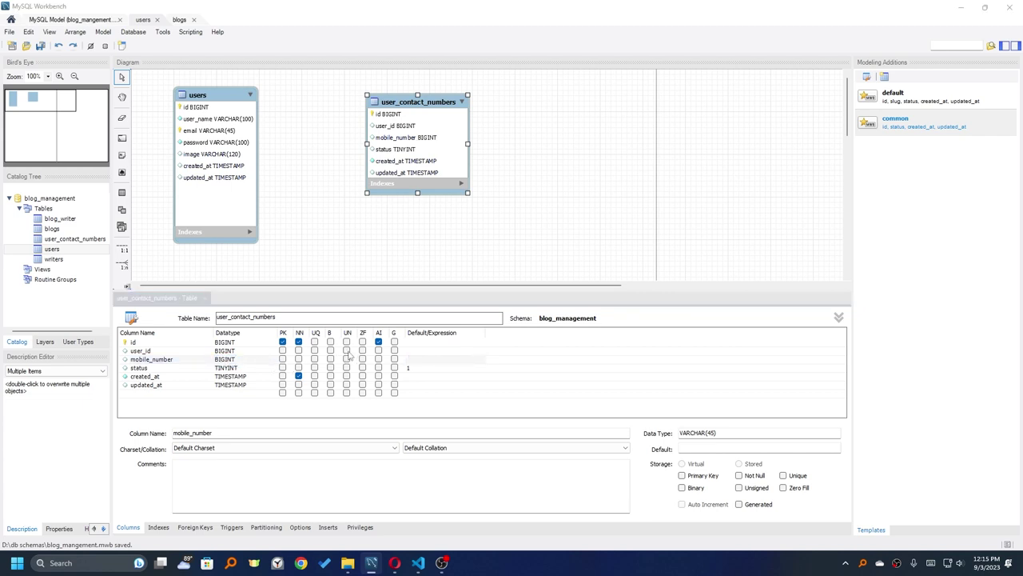
Step: Mark the user_id and mobile_number columns as unsigned and not null
click(346, 351)
click(346, 359)
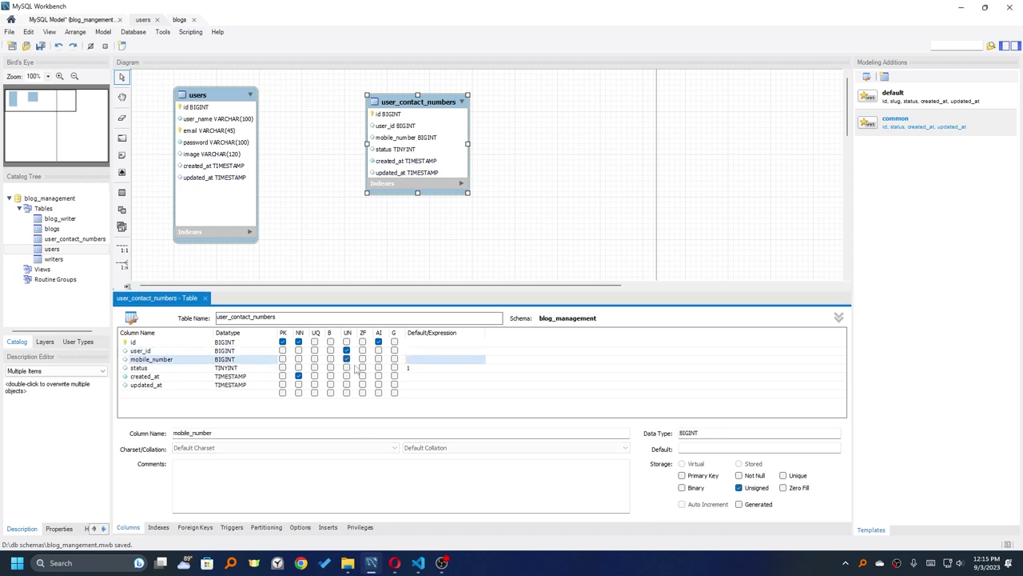
click(298, 351)
click(298, 359)
Step: Make the user_contact_numbers box taller in the diagram and close its table editor
drag(420, 207, 418, 216)
click(364, 268)
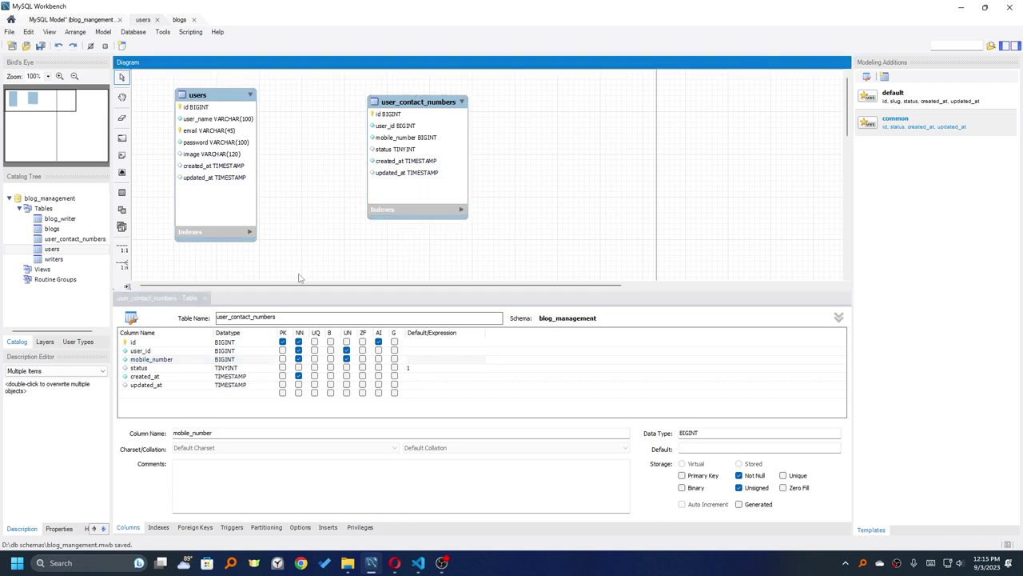
click(205, 299)
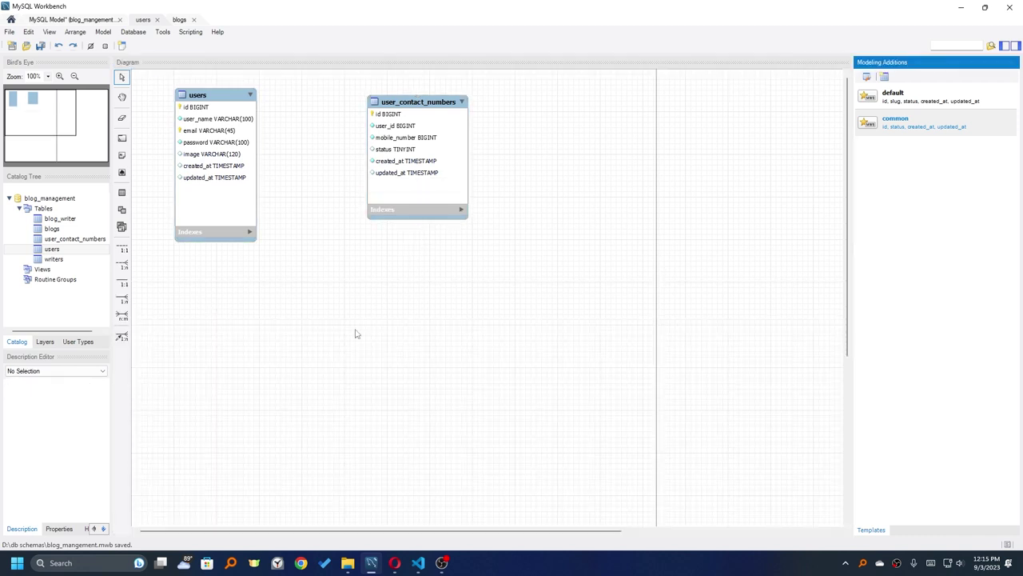
Step: Widen the users table box and reposition user_contact_numbers slightly lower and farther from it in the diagram
mouse_move(415, 111)
mouse_down()
mouse_move(389, 217)
mouse_move(268, 313)
mouse_move(405, 138)
mouse_move(402, 109)
mouse_up()
right_click(402, 109)
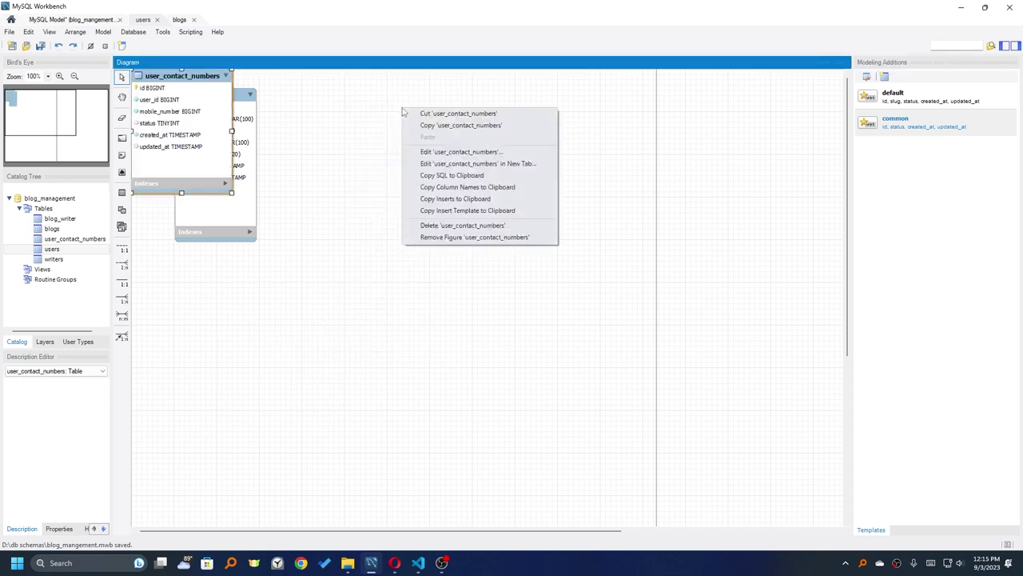
click(268, 155)
drag(183, 78, 425, 113)
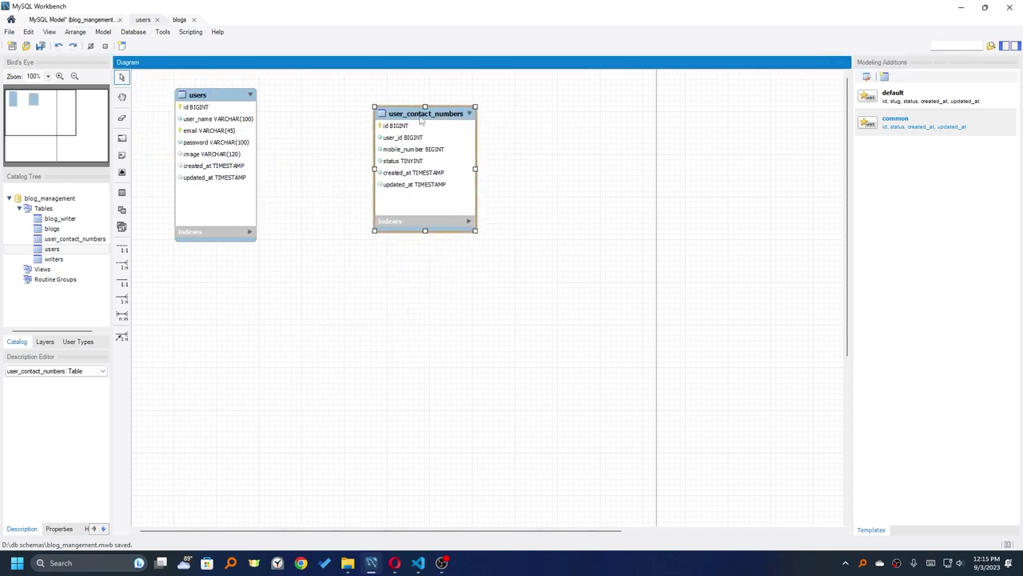
click(254, 167)
drag(256, 166, 279, 165)
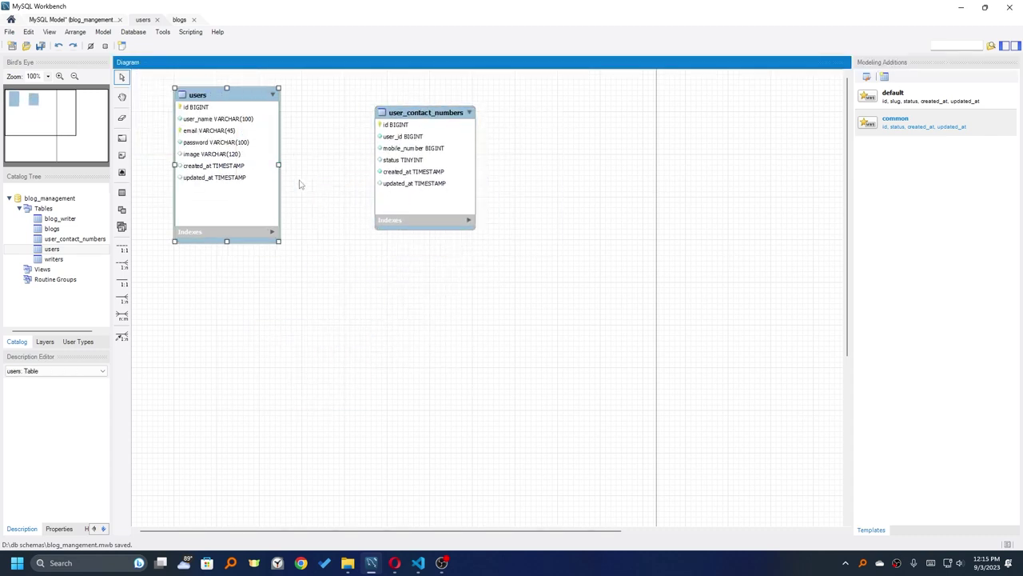
drag(414, 109, 434, 118)
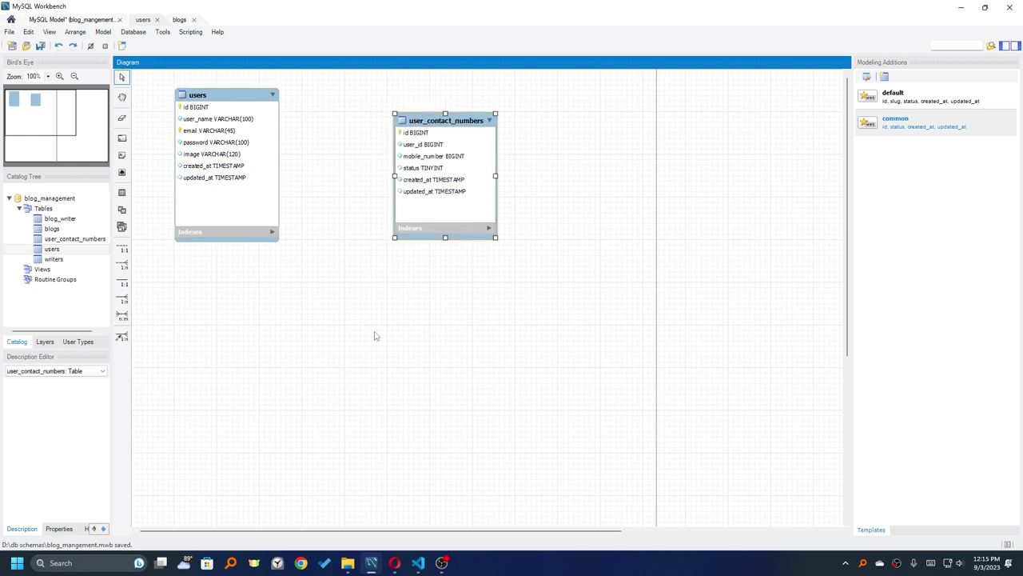
Step: Start placing a 1:n identifying relationship for the users and user_contact_numbers tables
click(416, 326)
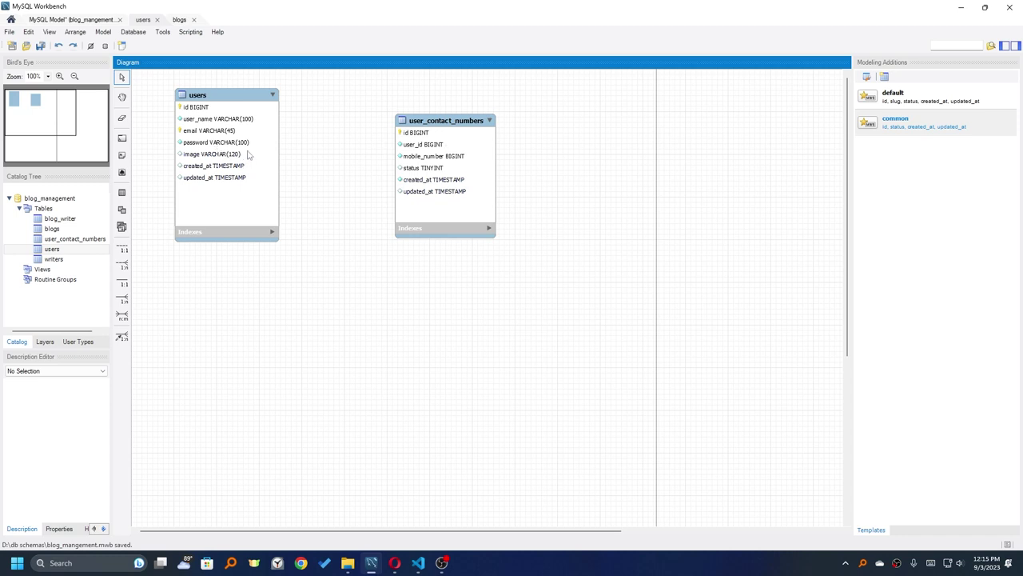
click(123, 266)
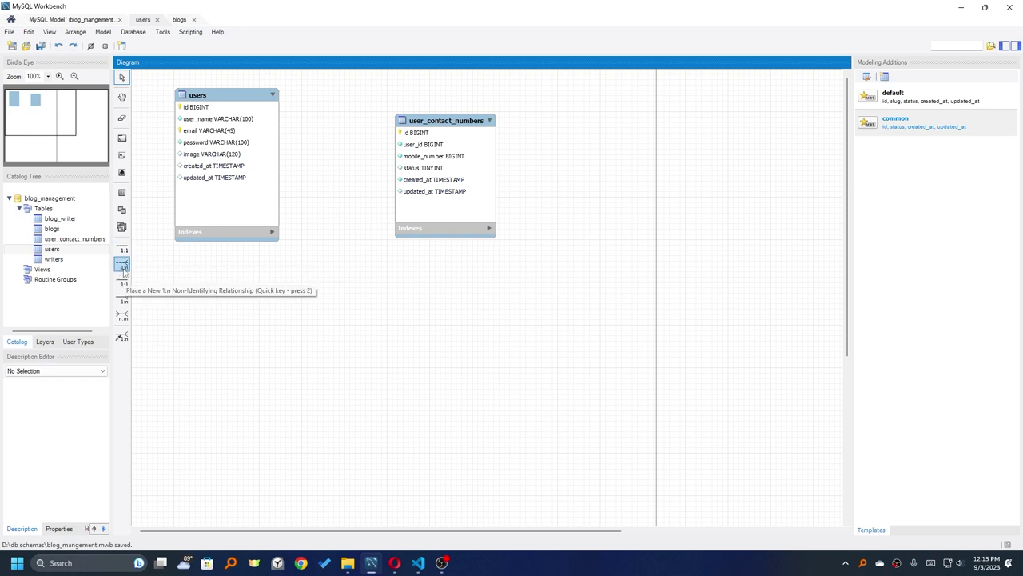
click(124, 299)
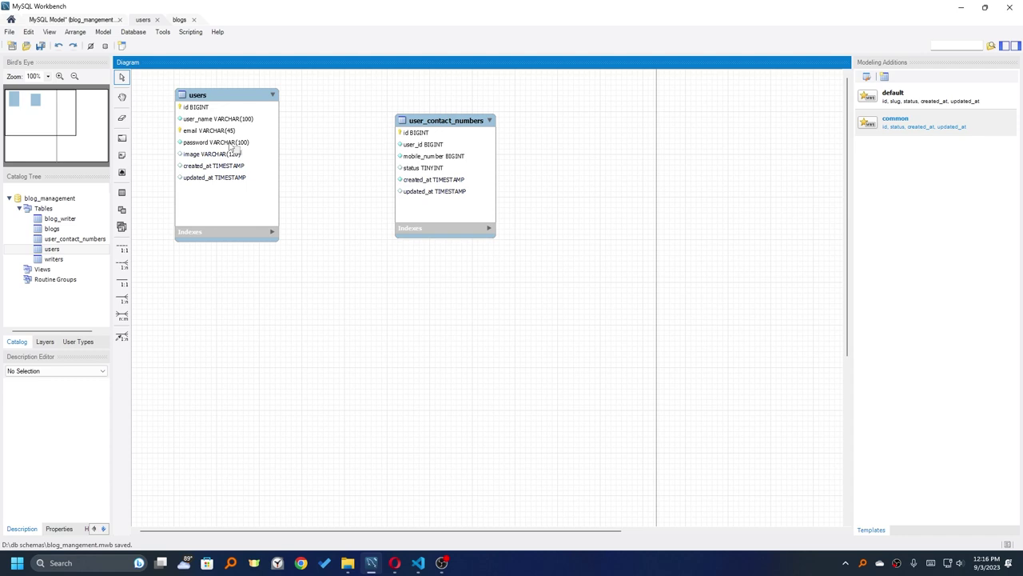
click(125, 299)
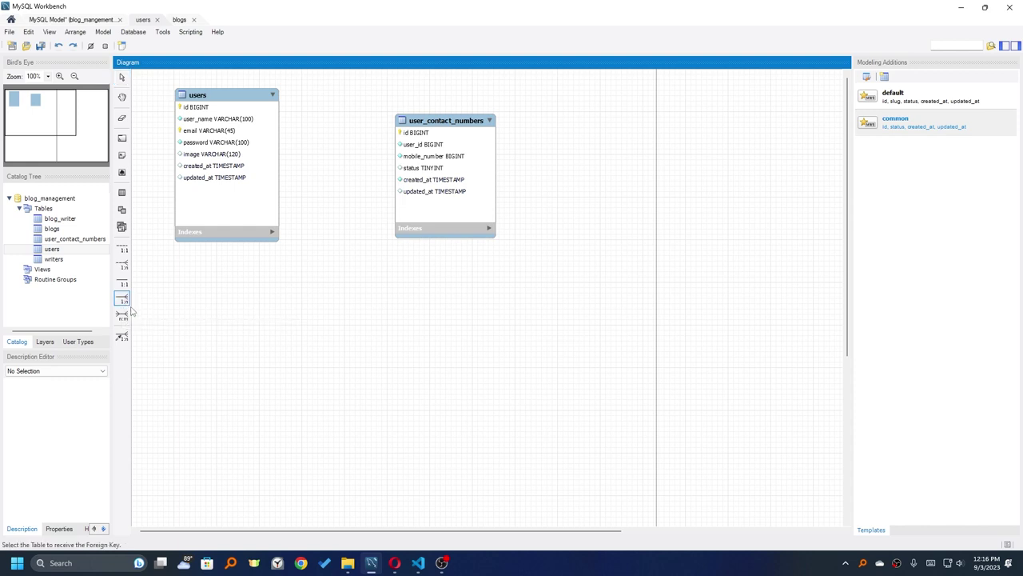